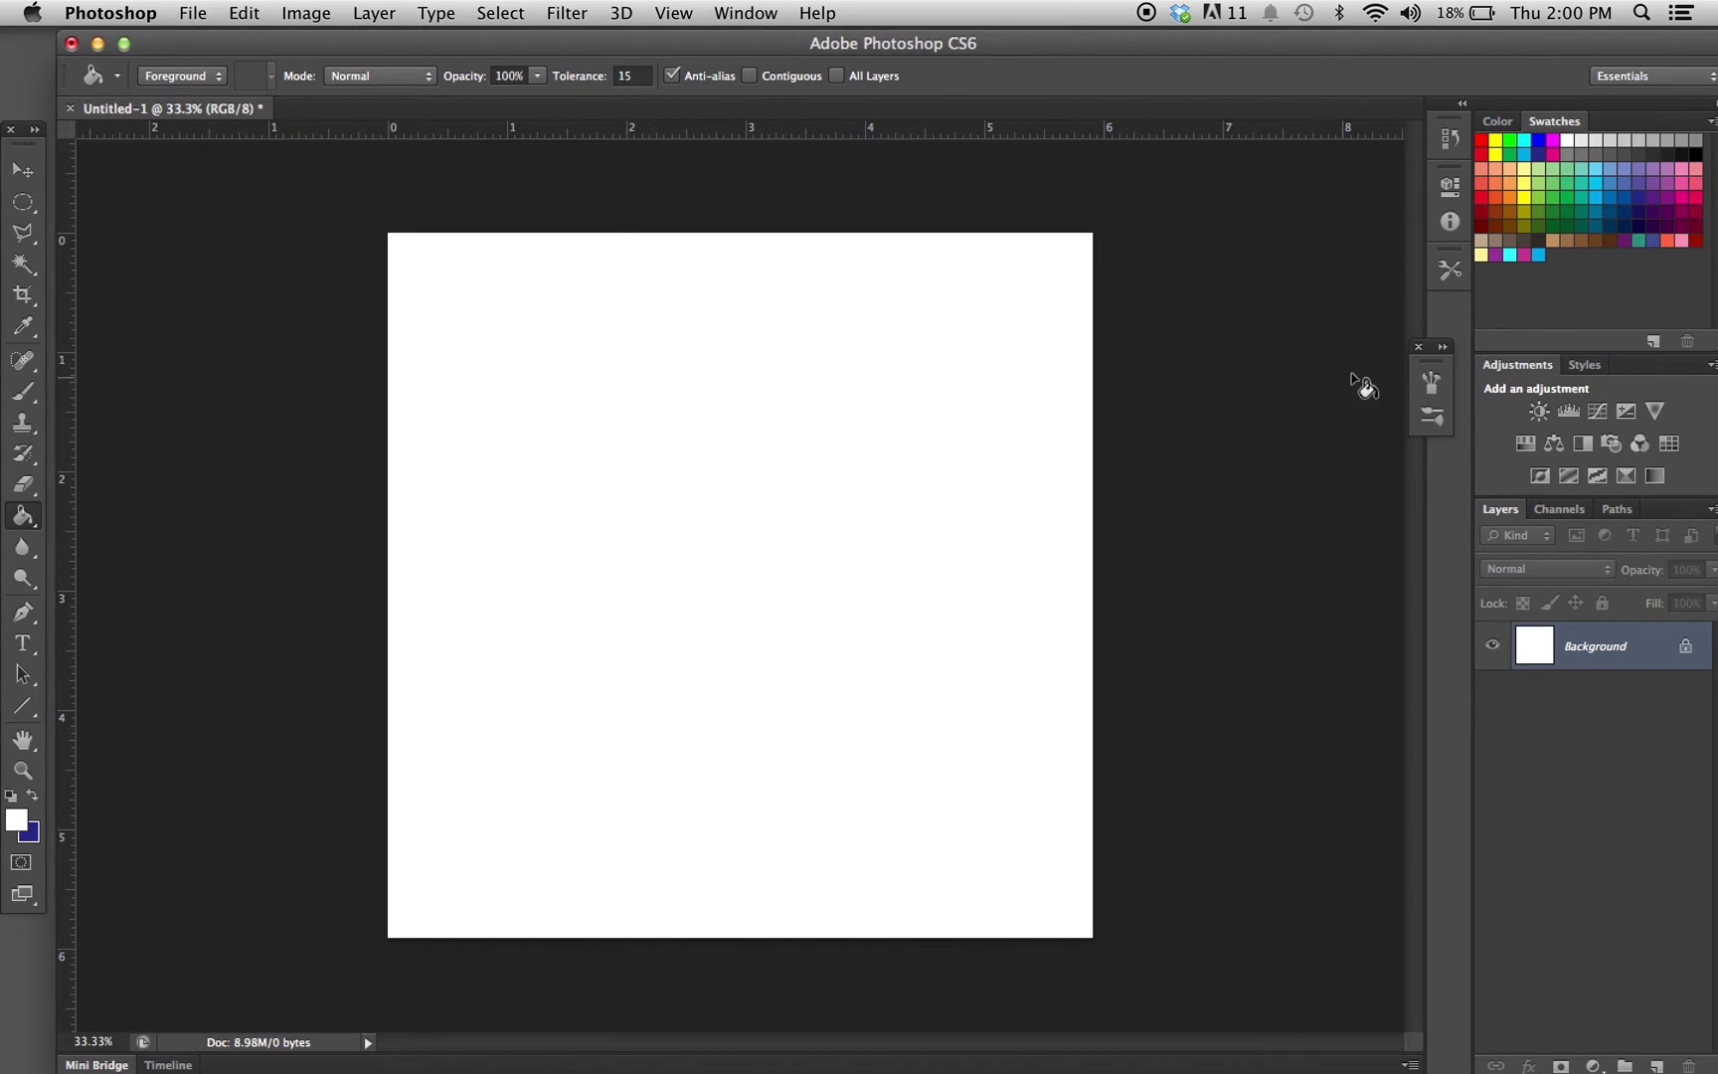
# Fill the canvas with the dark blue swatch colour and add a new empty layer
pyautogui.click(1542, 155)
pyautogui.click(873, 630)
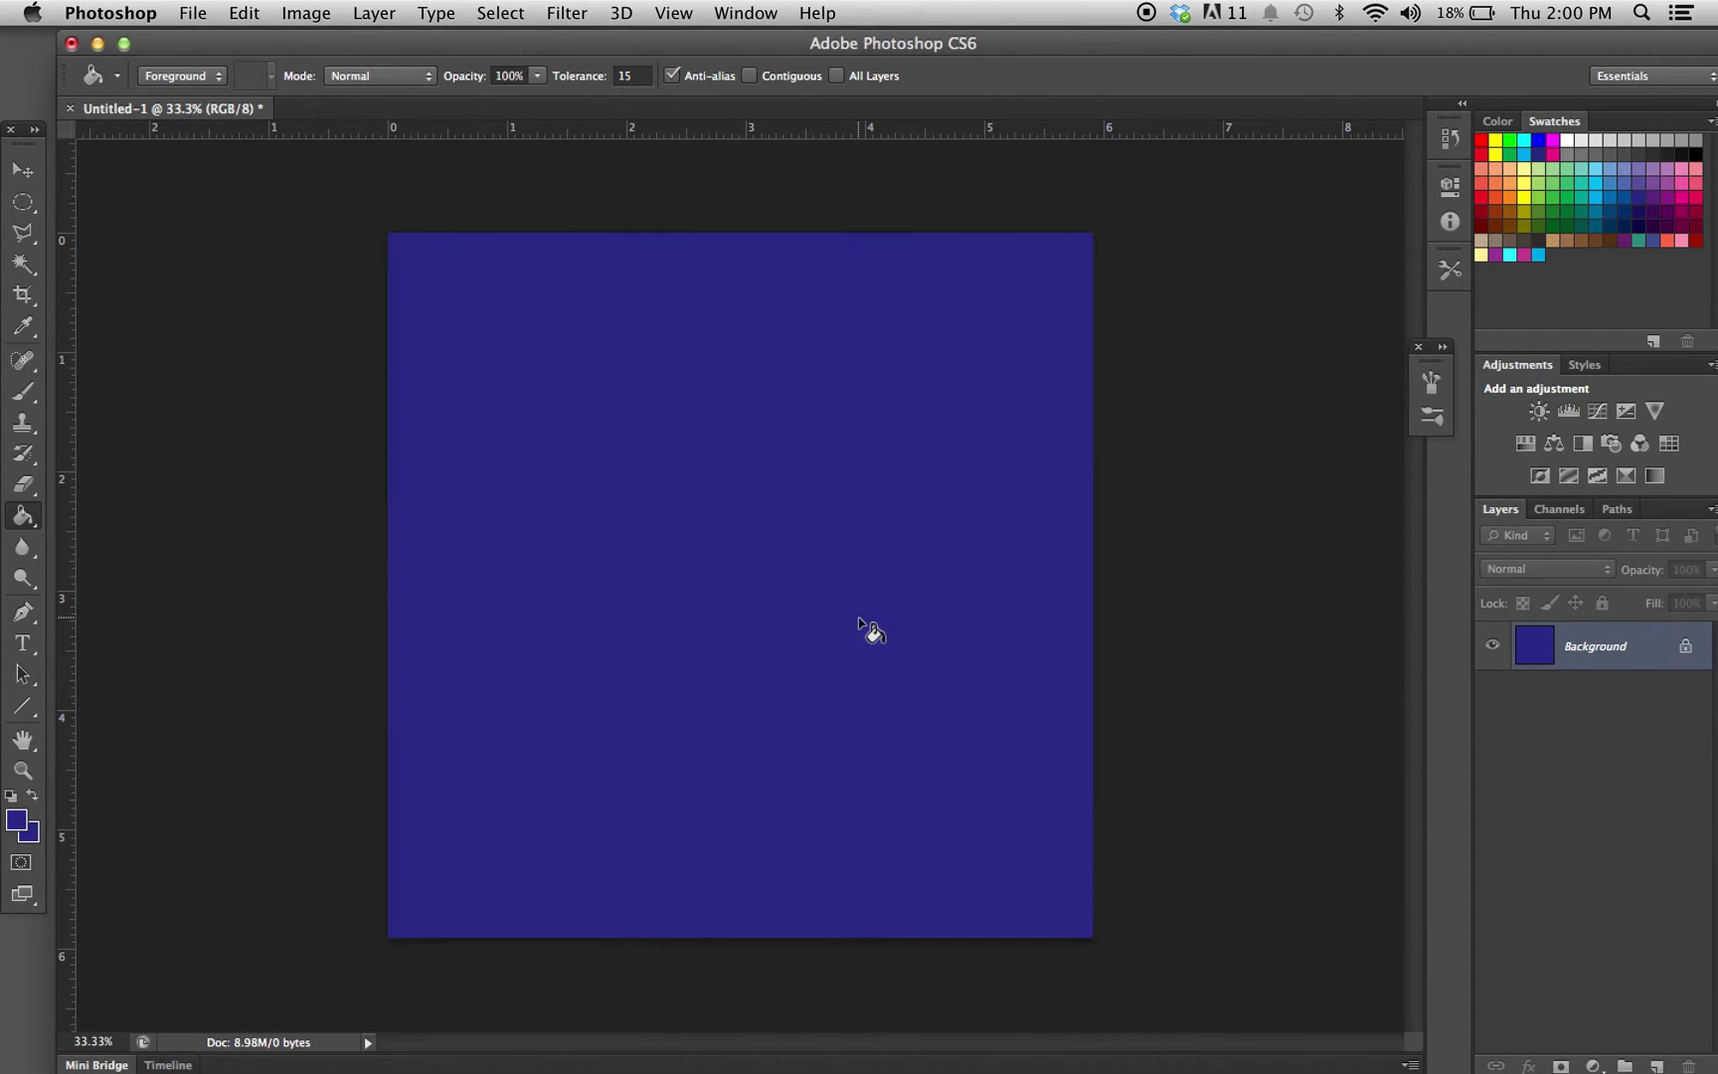
pyautogui.click(1656, 1066)
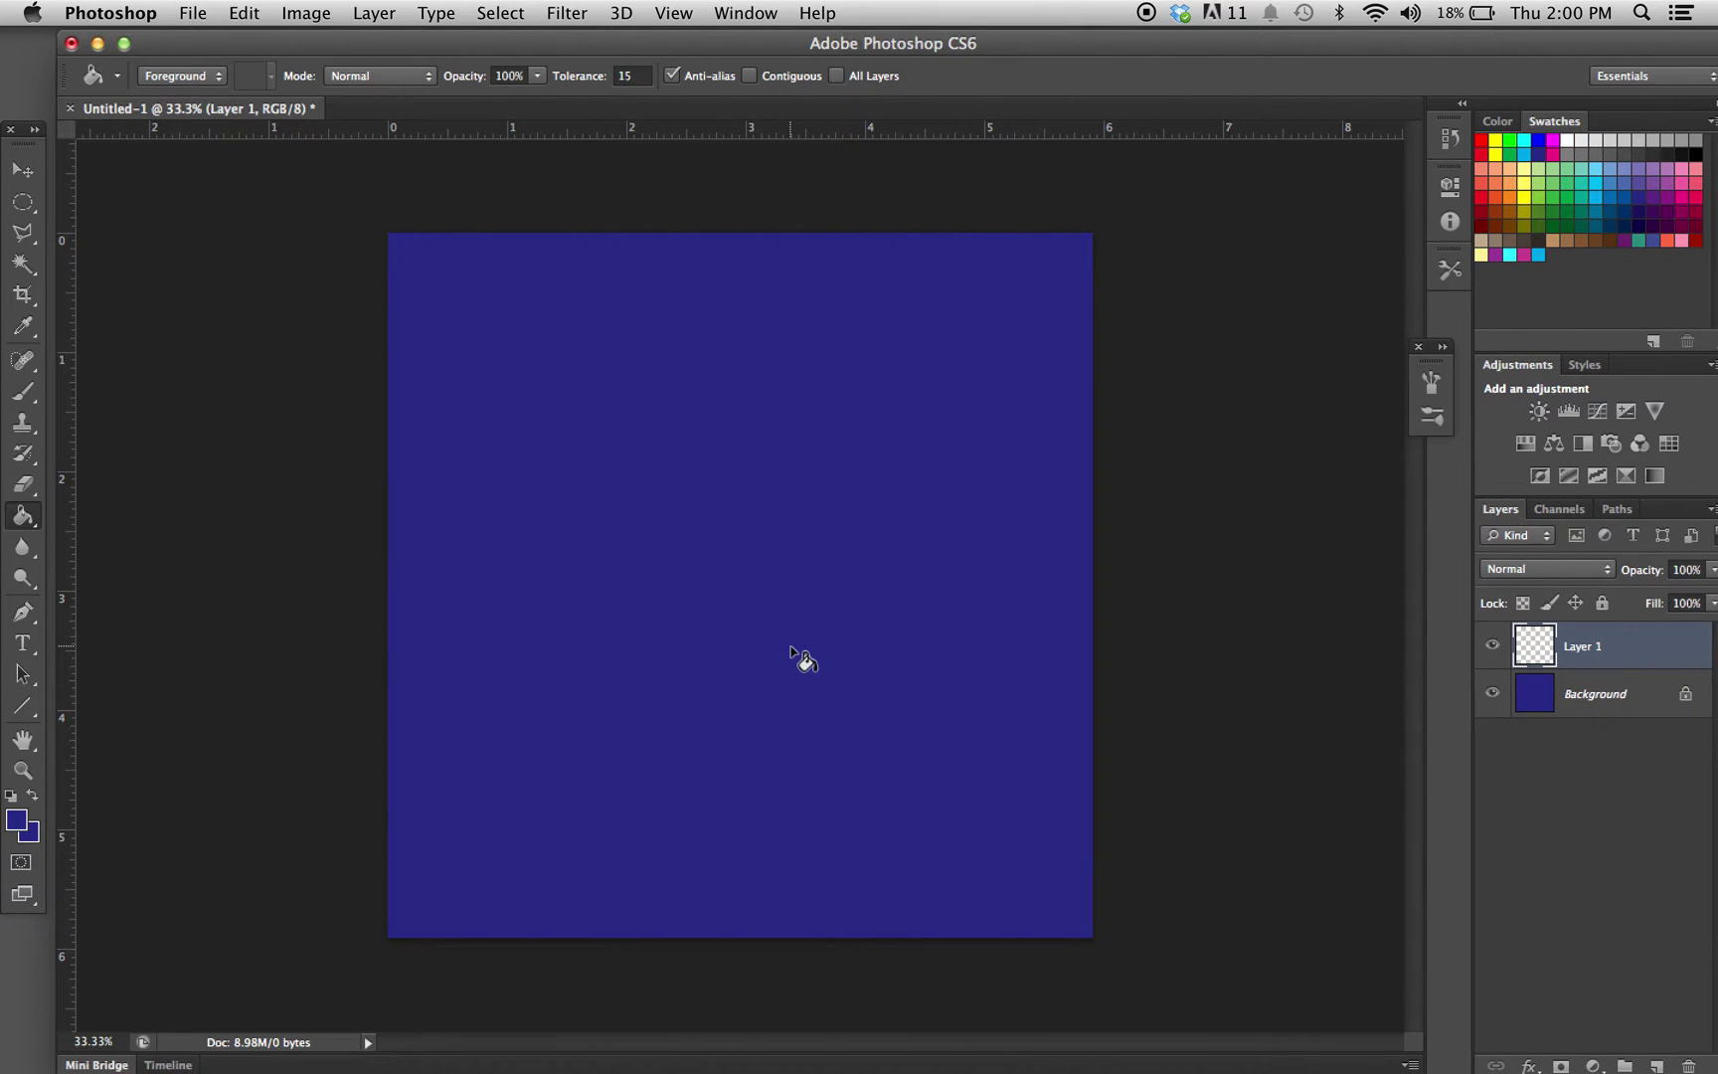
# Set a small soft 0%-hardness brush and paint a red glow near the bottom centre
pyautogui.click(23, 391)
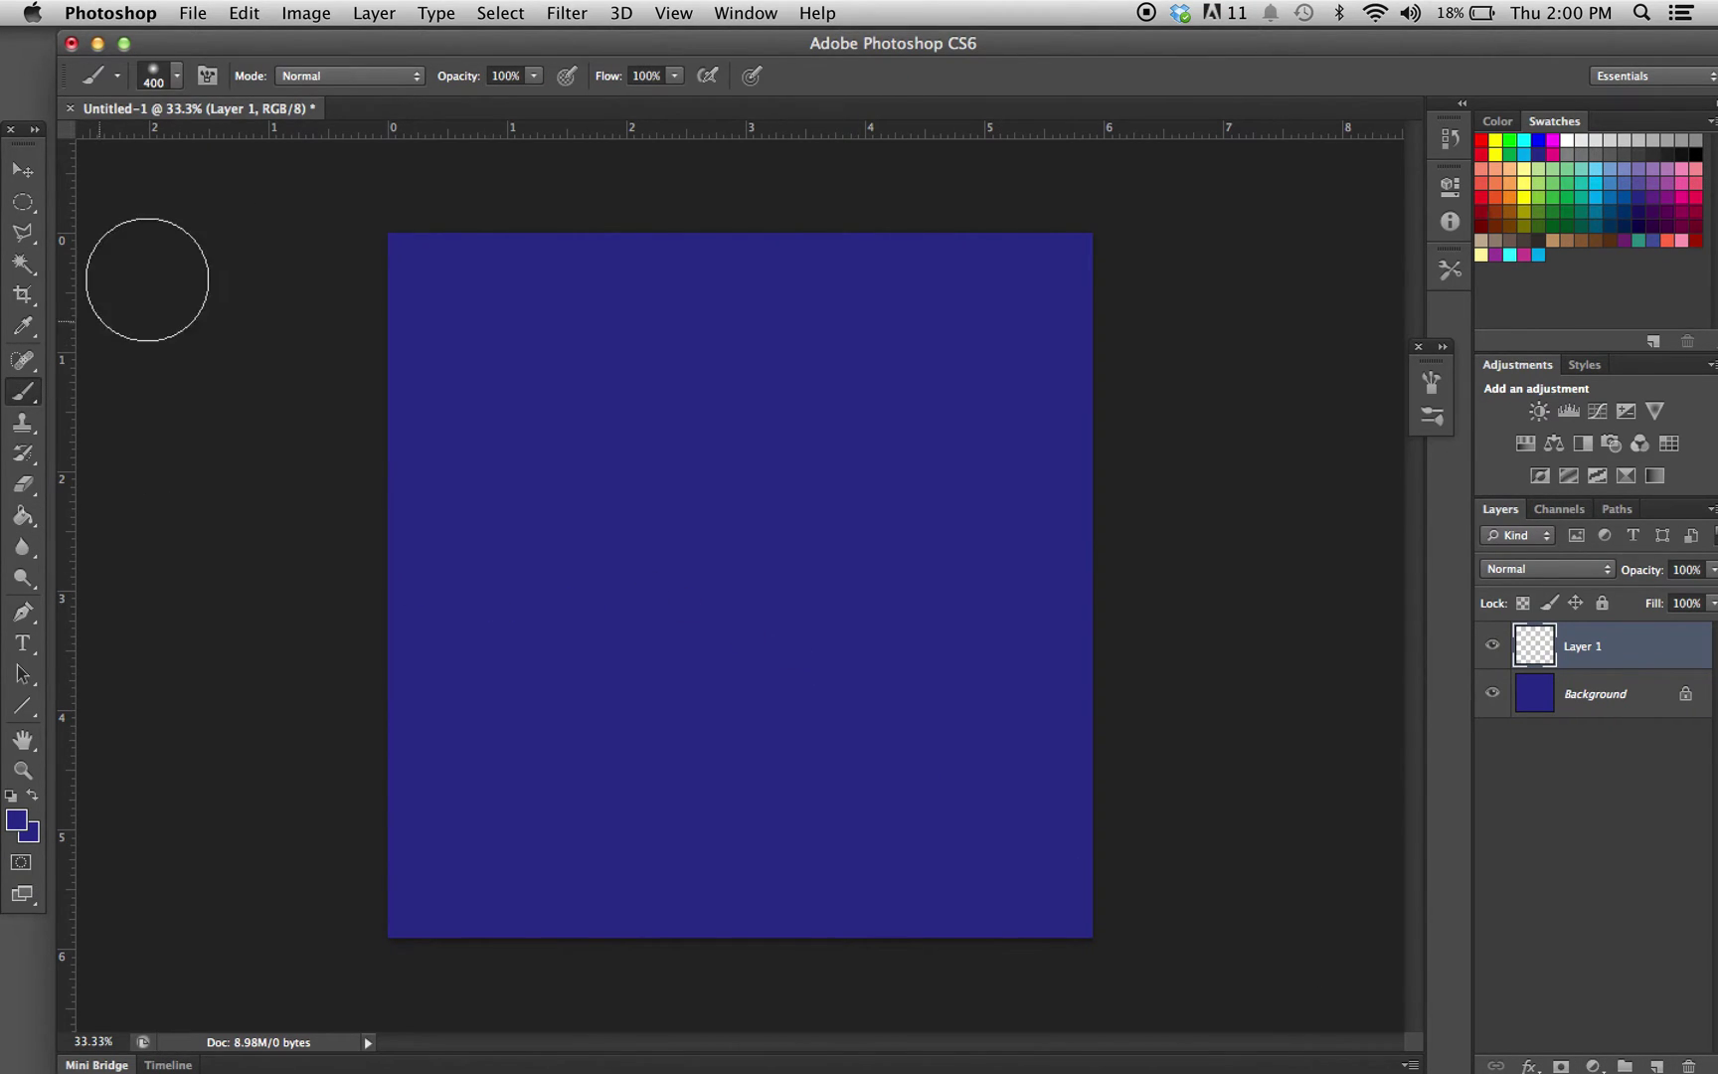
pyautogui.click(179, 82)
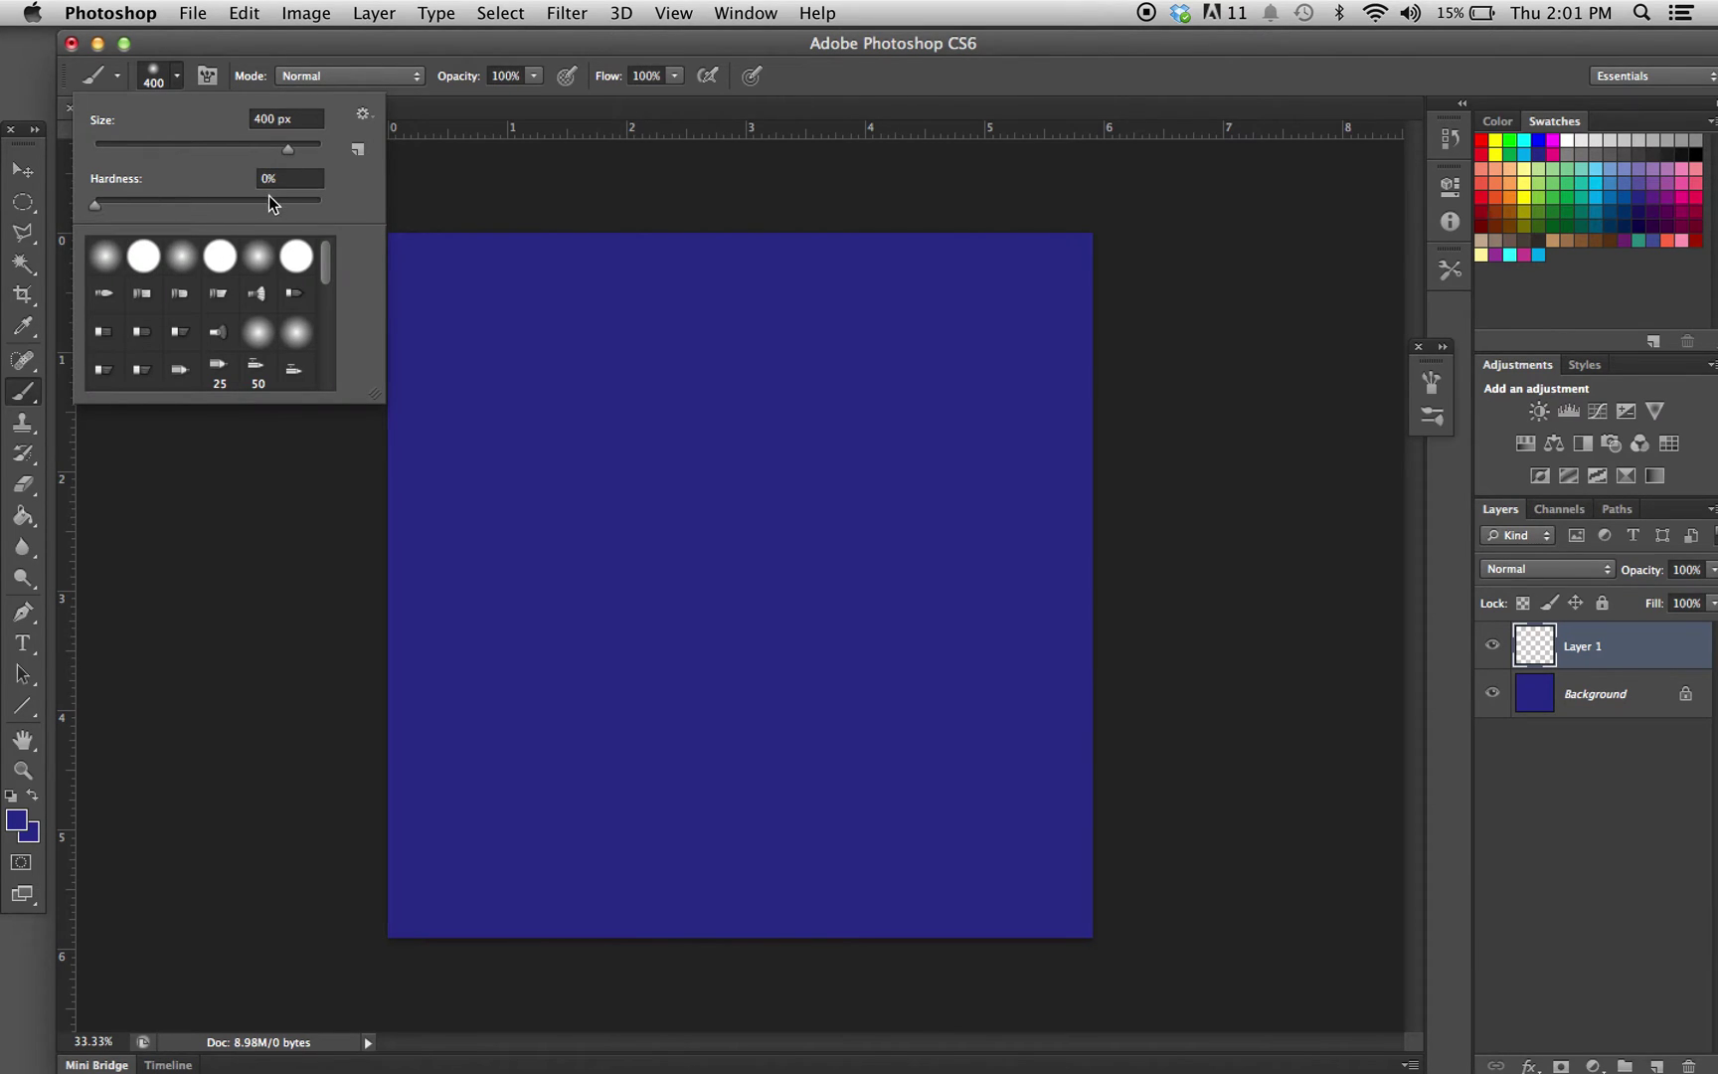
pyautogui.click(214, 738)
pyautogui.press('[')
pyautogui.press('[')
pyautogui.press('[')
pyautogui.press('[')
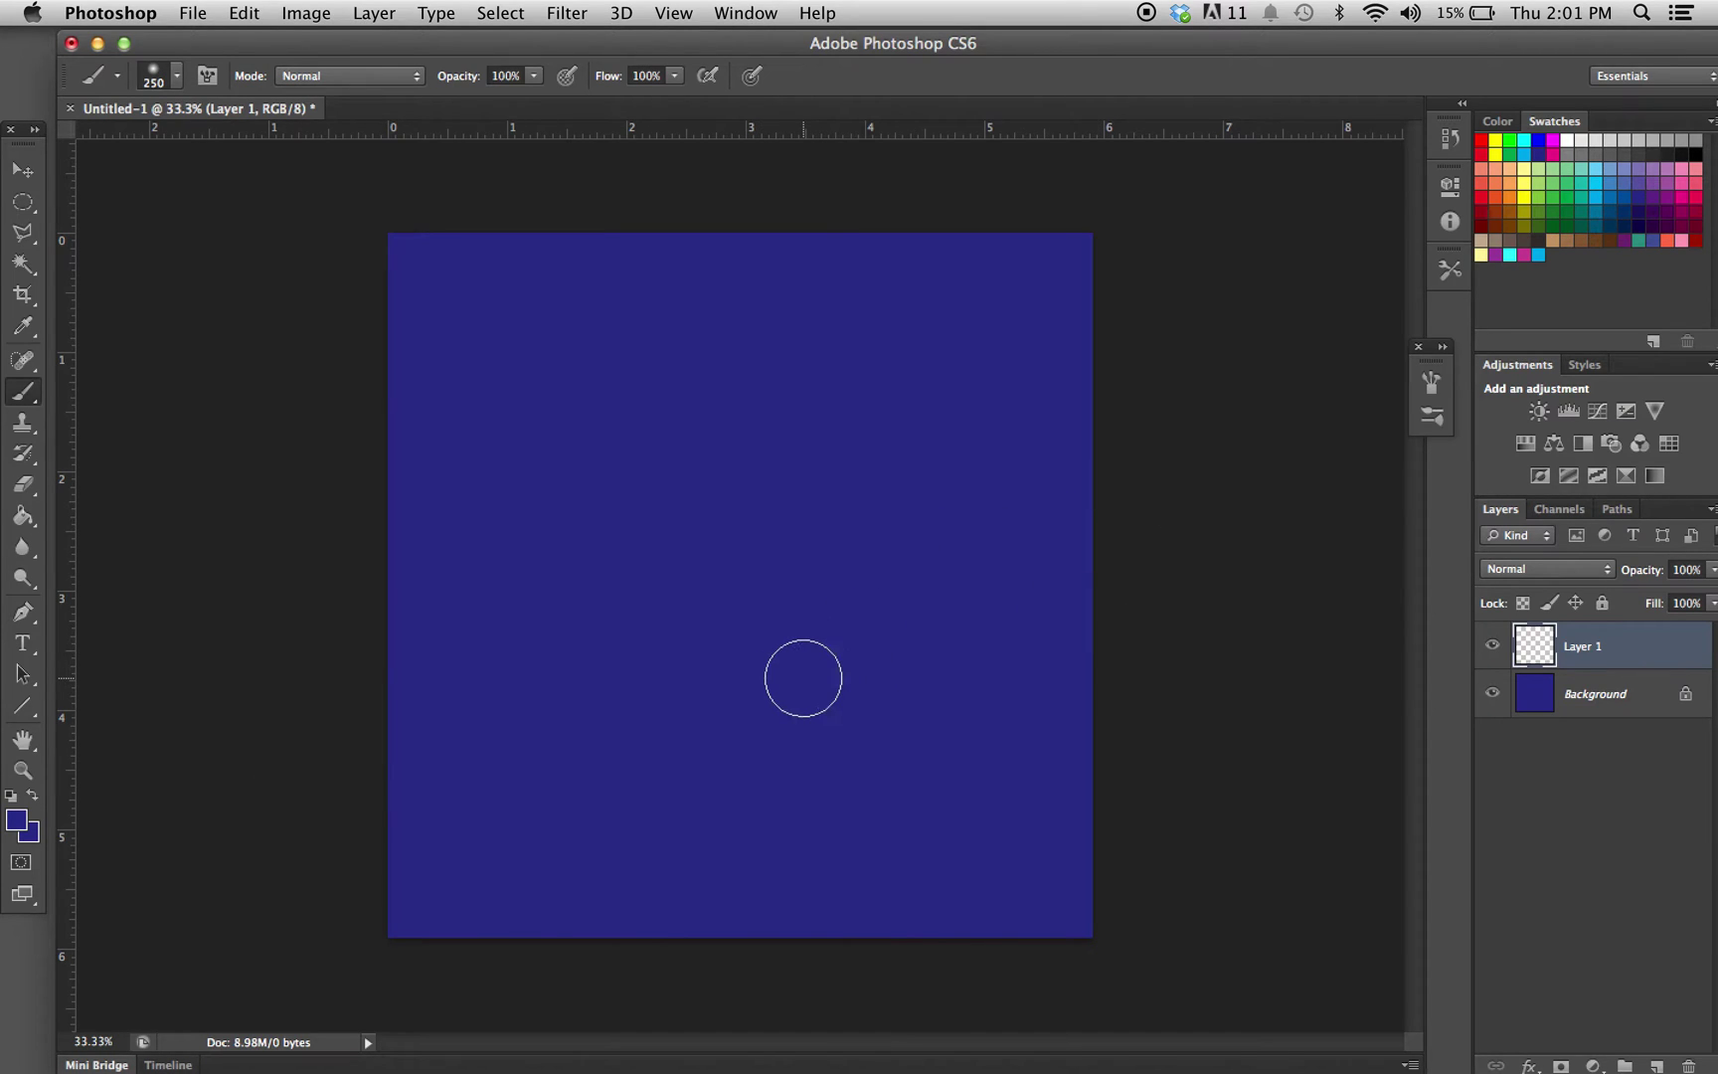
pyautogui.press('[')
pyautogui.press('[')
pyautogui.click(1481, 195)
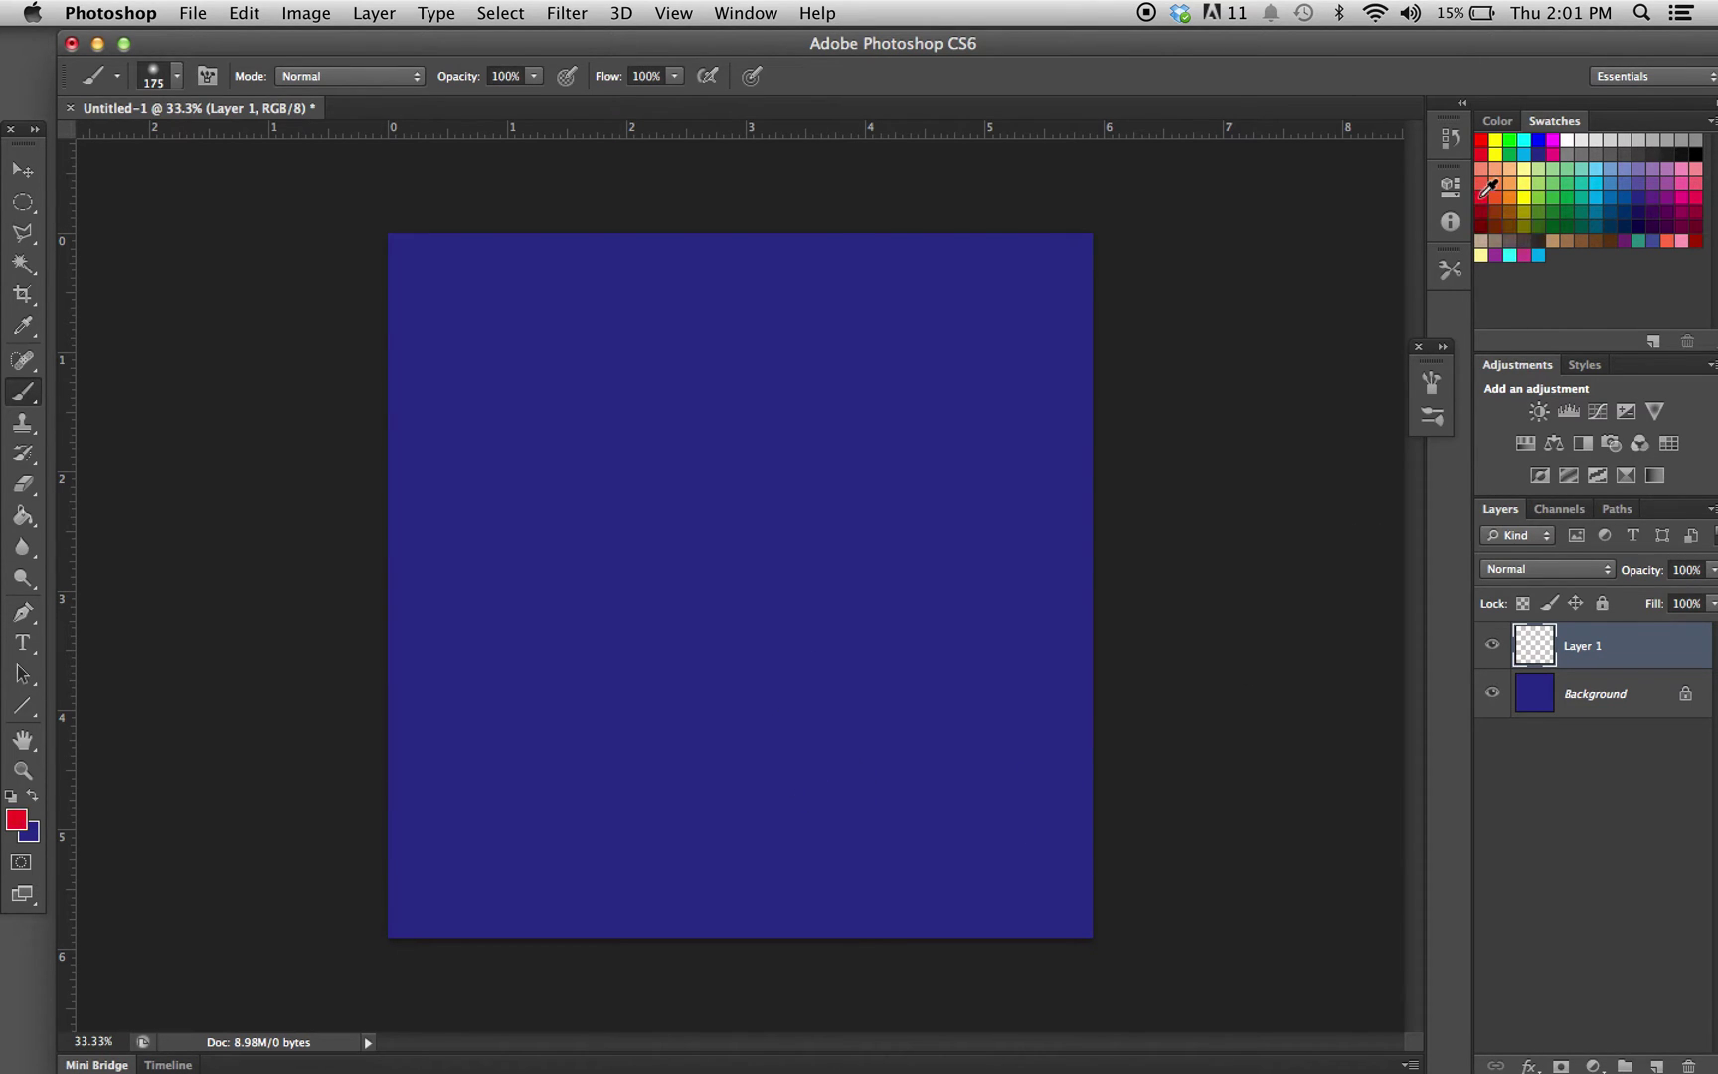
pyautogui.press('[')
pyautogui.click(727, 810)
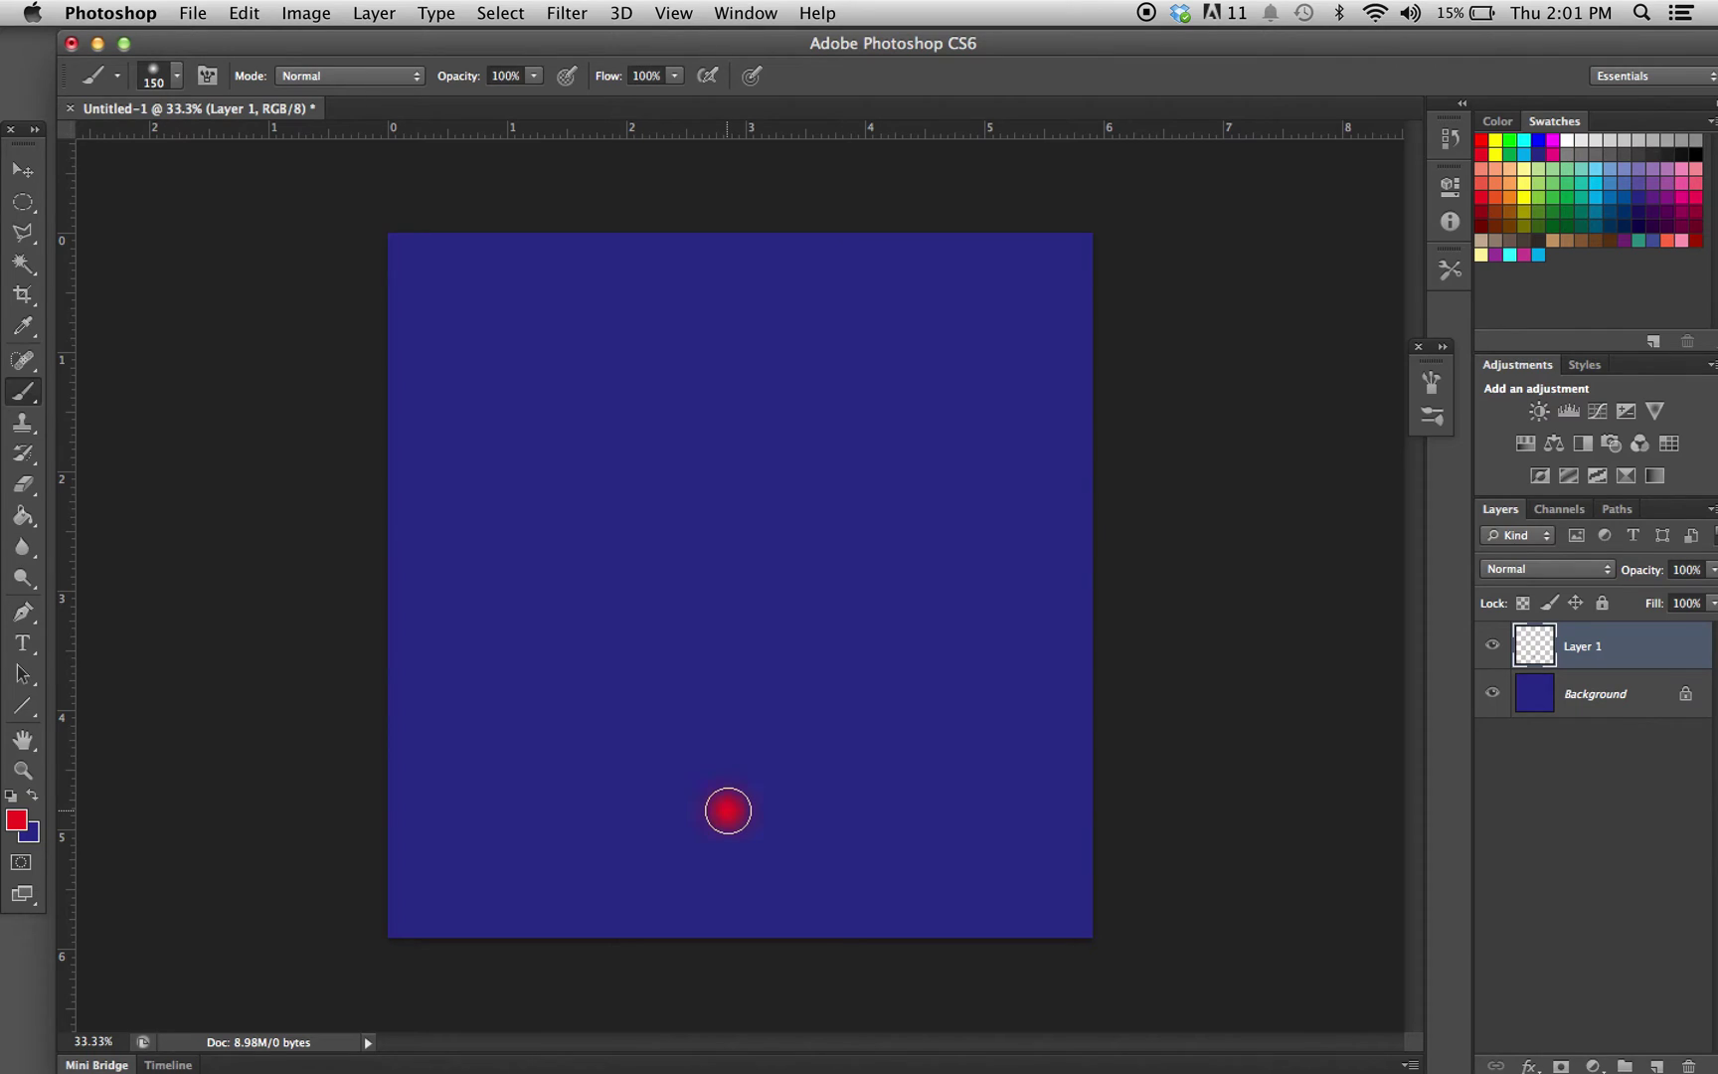
# Dab a smaller white core into the centre of the red glow
pyautogui.click(1568, 139)
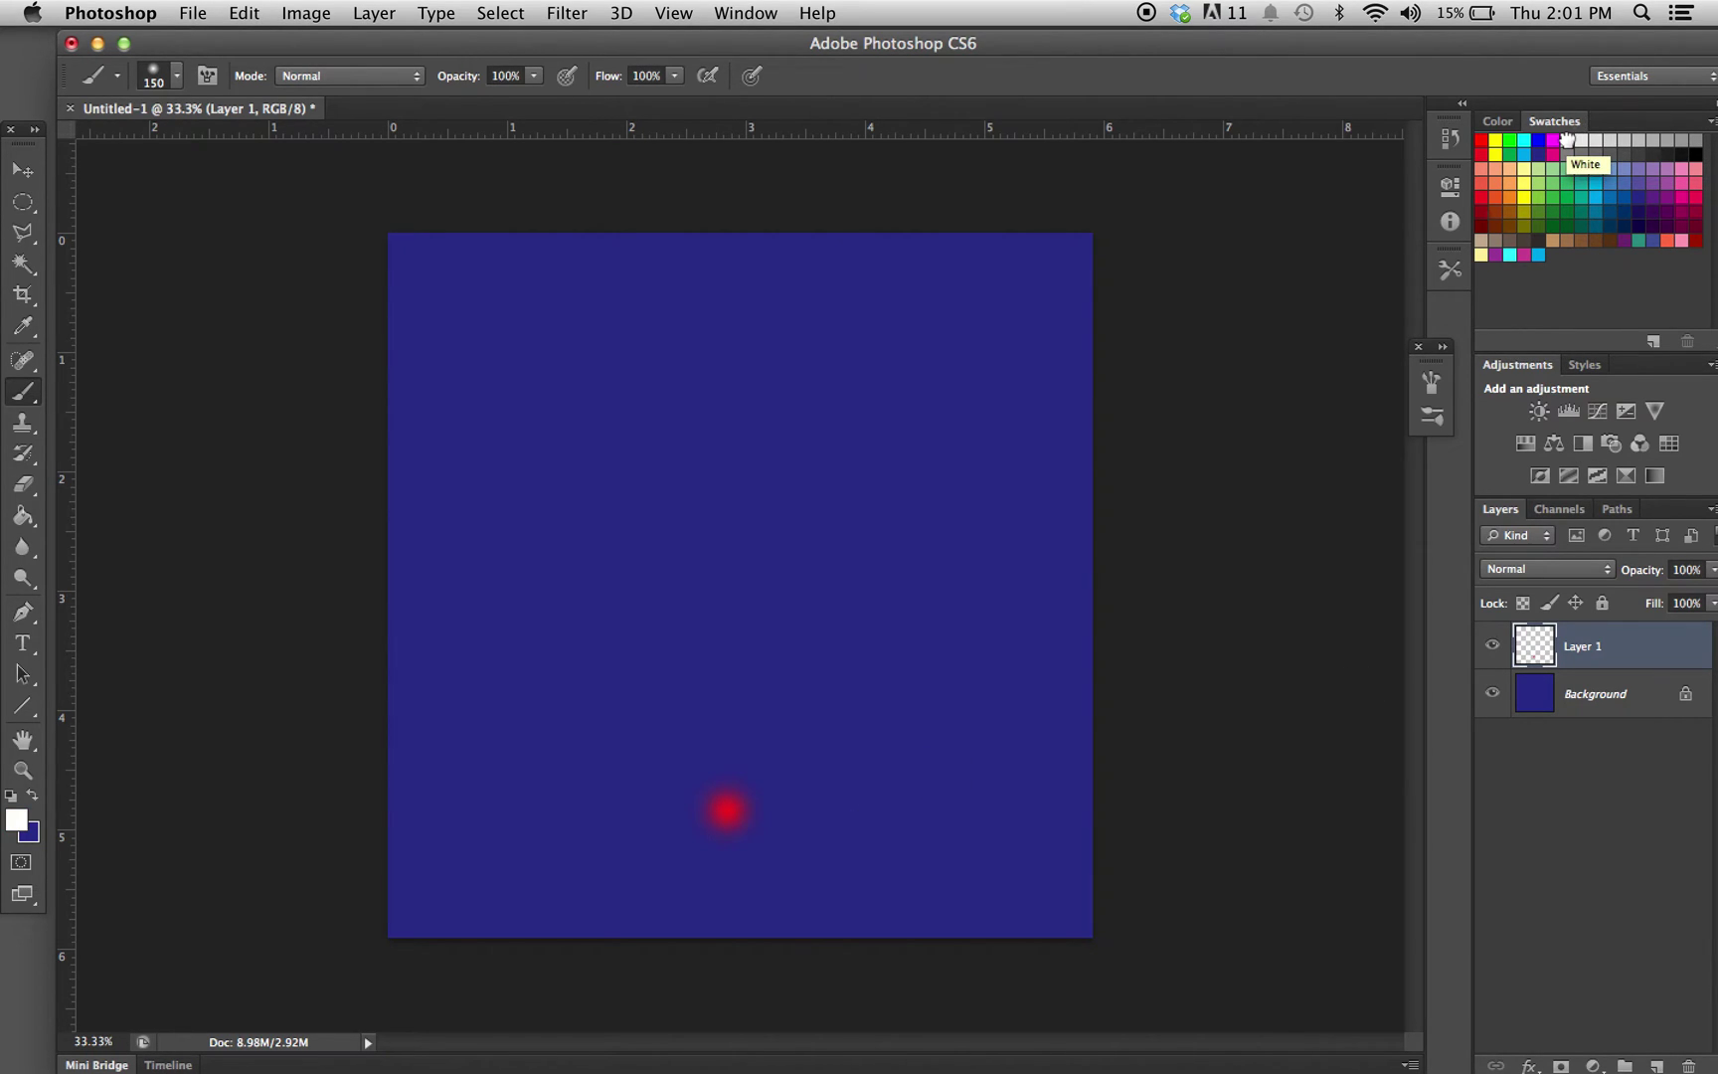
pyautogui.press('[')
pyautogui.press('[')
pyautogui.press('[')
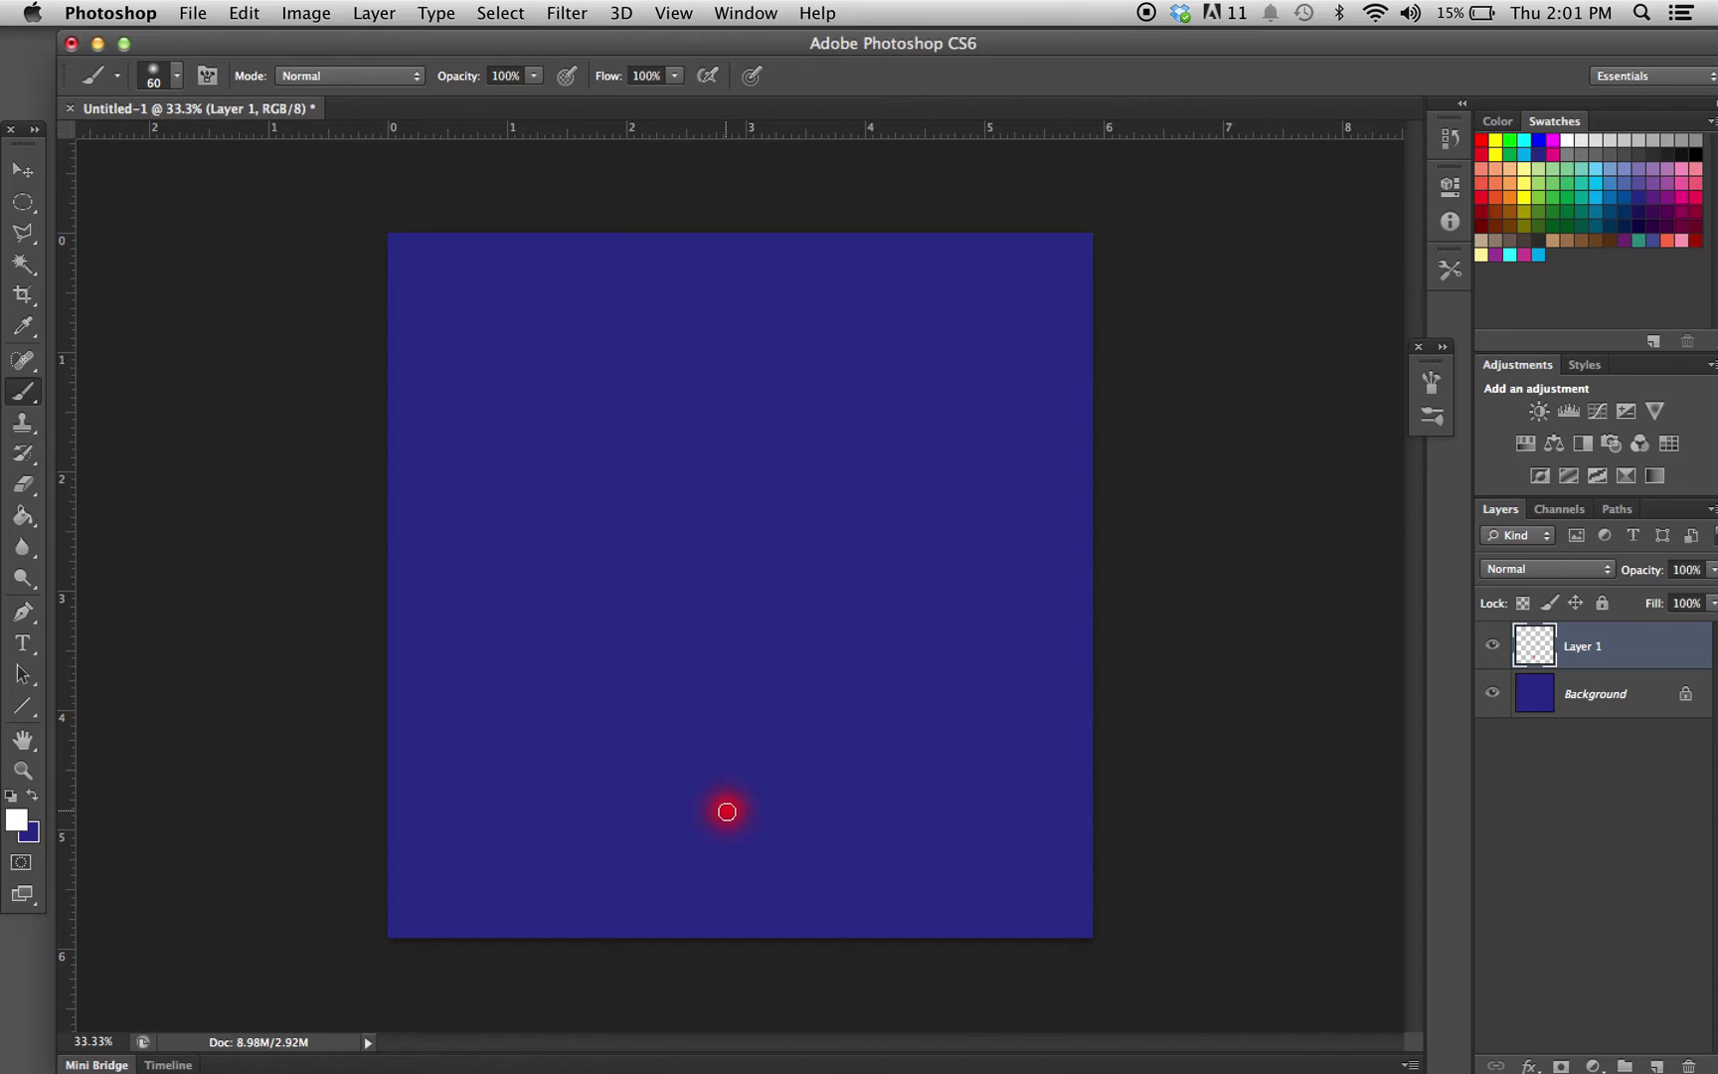
pyautogui.click(726, 811)
# Set Layer 1 to Dissolve, add a new layer, and merge both into Layer 2
pyautogui.click(1602, 571)
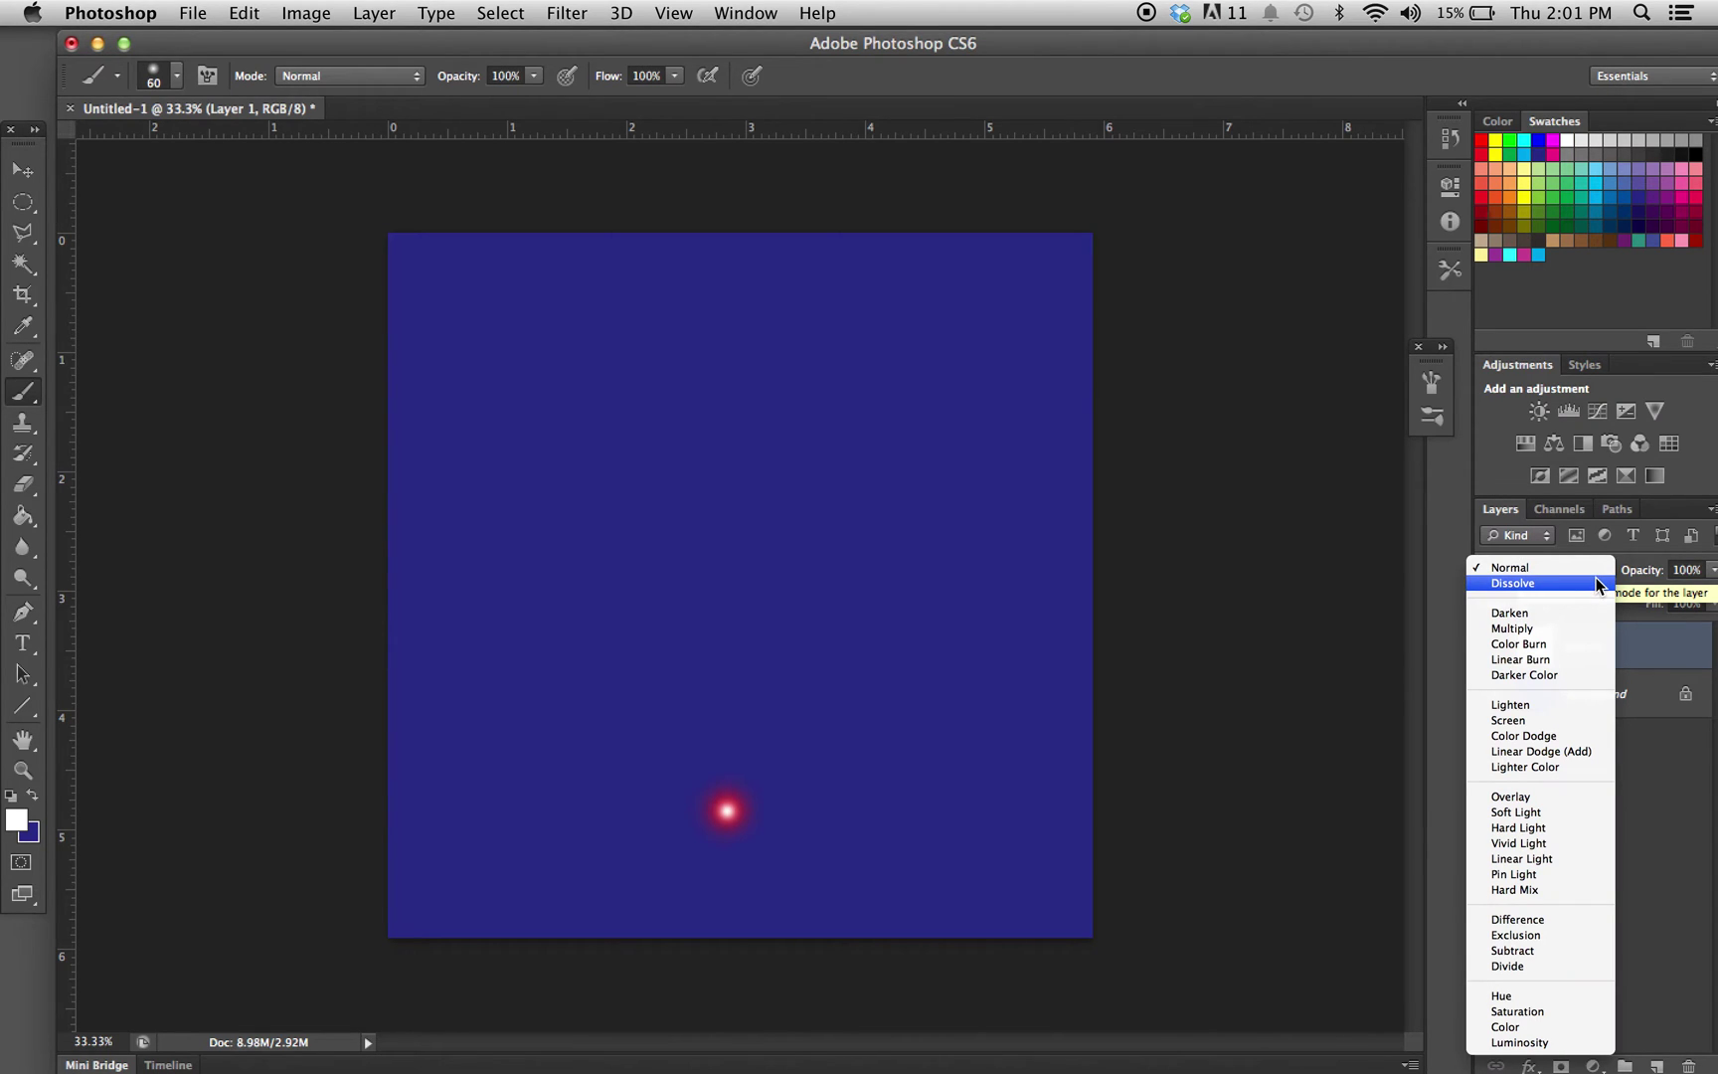
pyautogui.click(1597, 585)
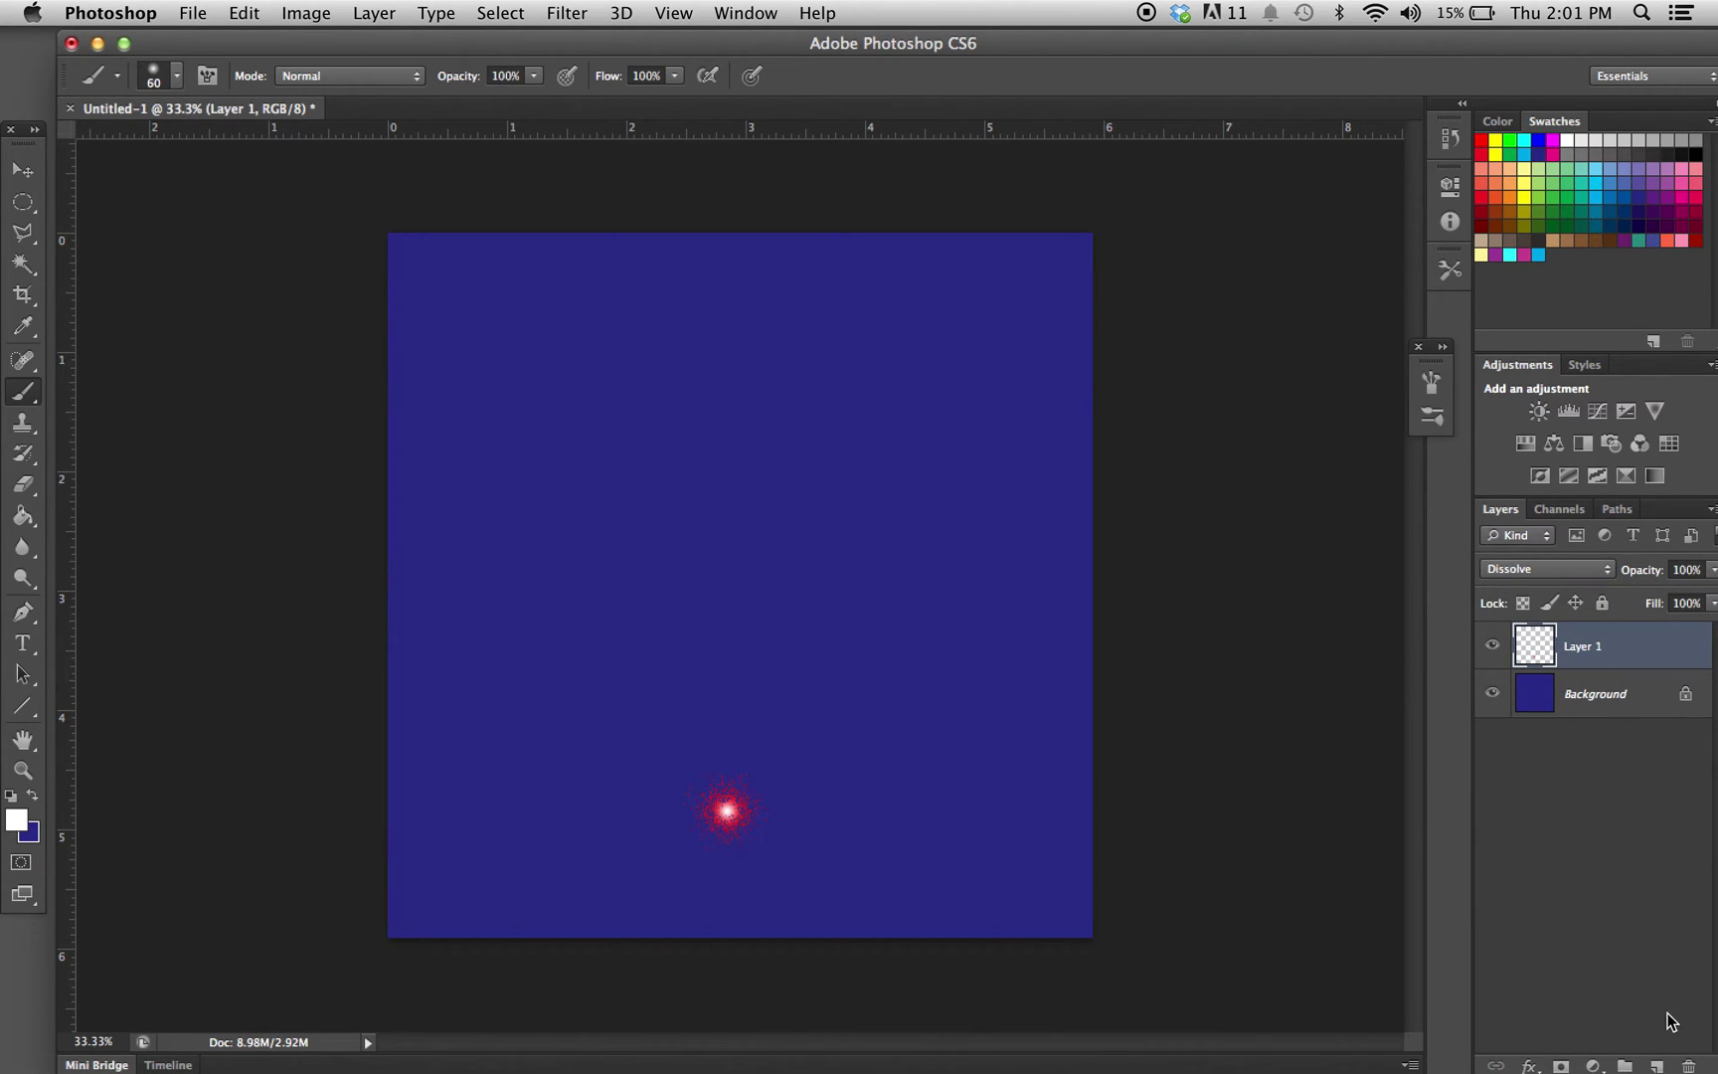
pyautogui.click(1654, 1065)
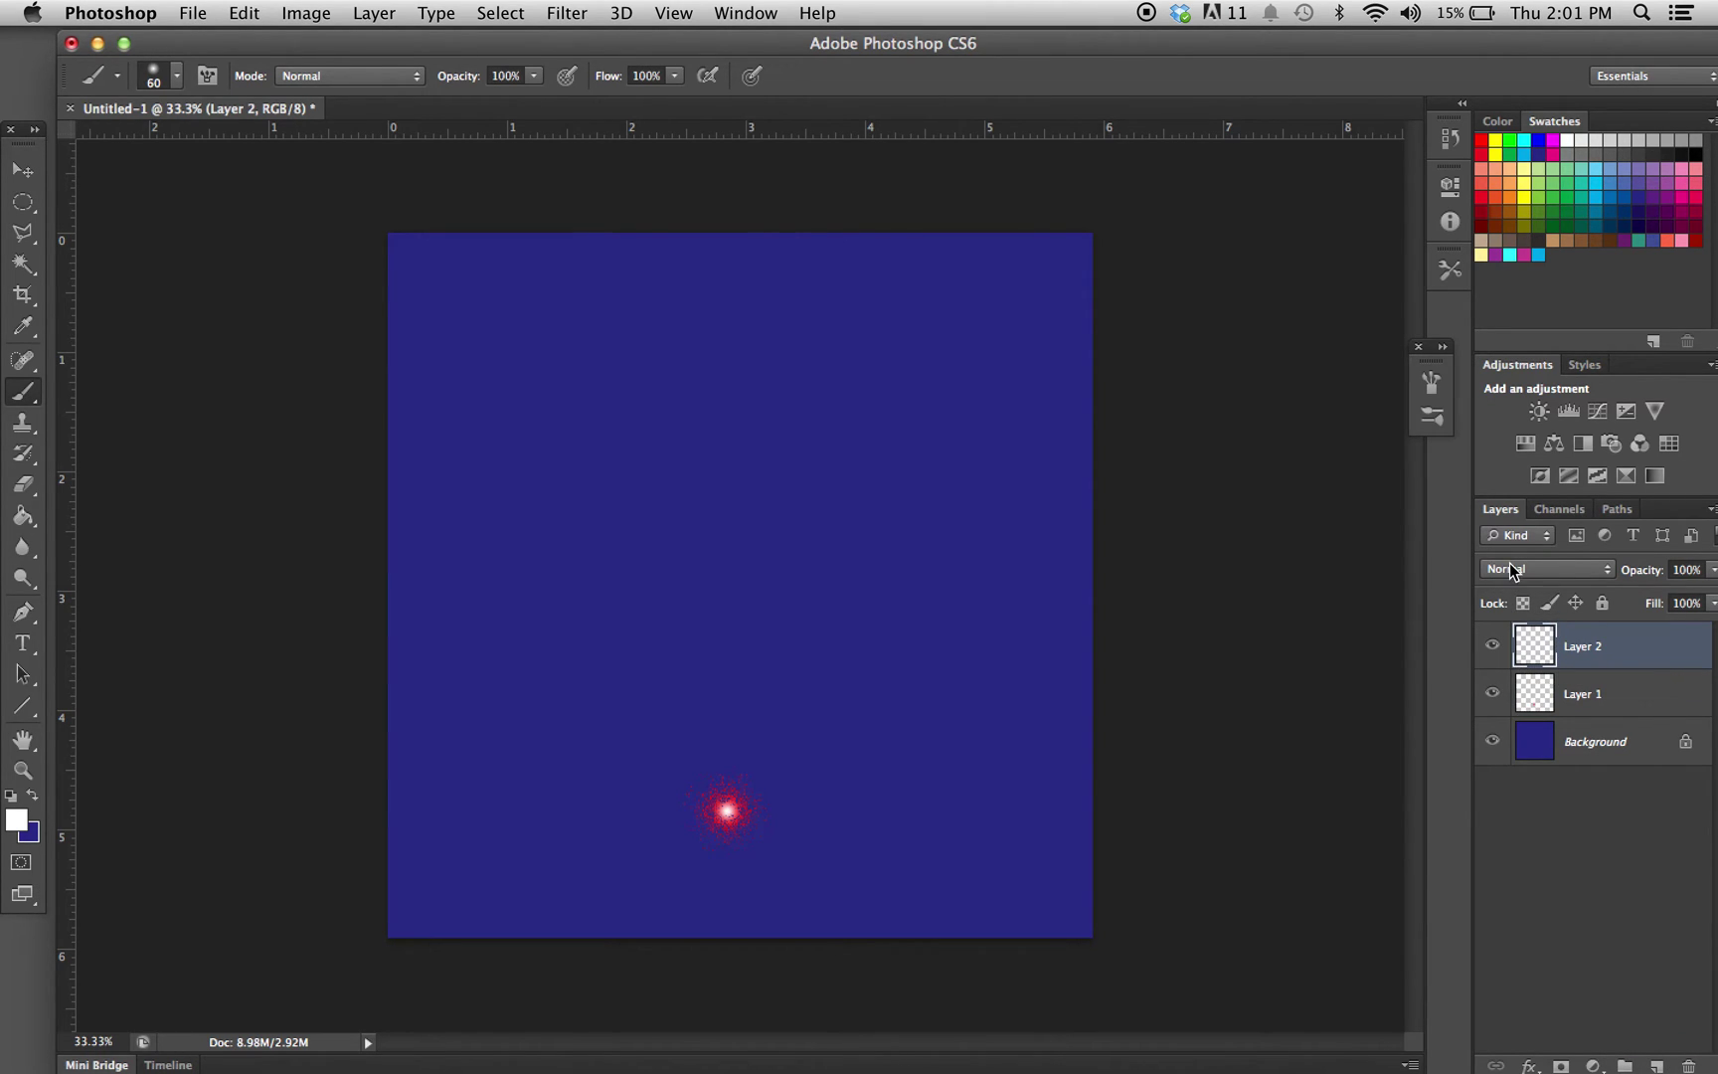
pyautogui.keyDown('shift'); pyautogui.click(1591, 697); pyautogui.keyUp('shift')
pyautogui.rightClick(1594, 701)
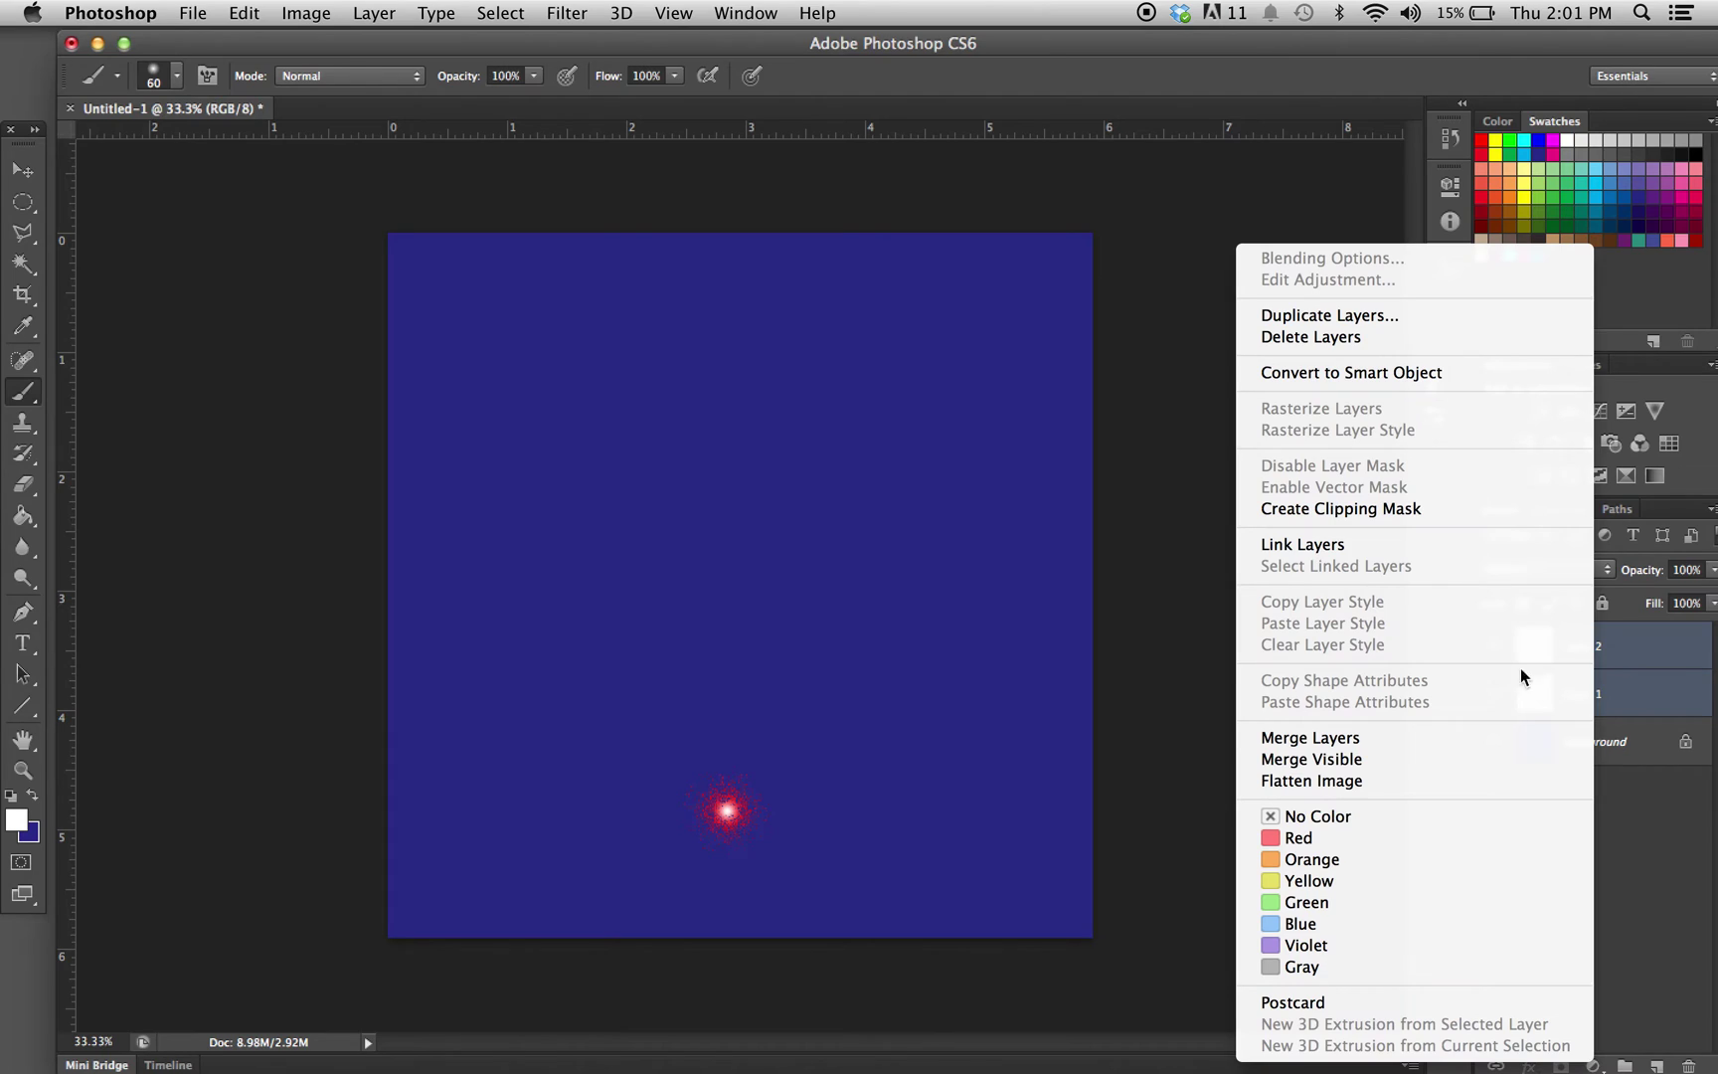
pyautogui.click(1328, 748)
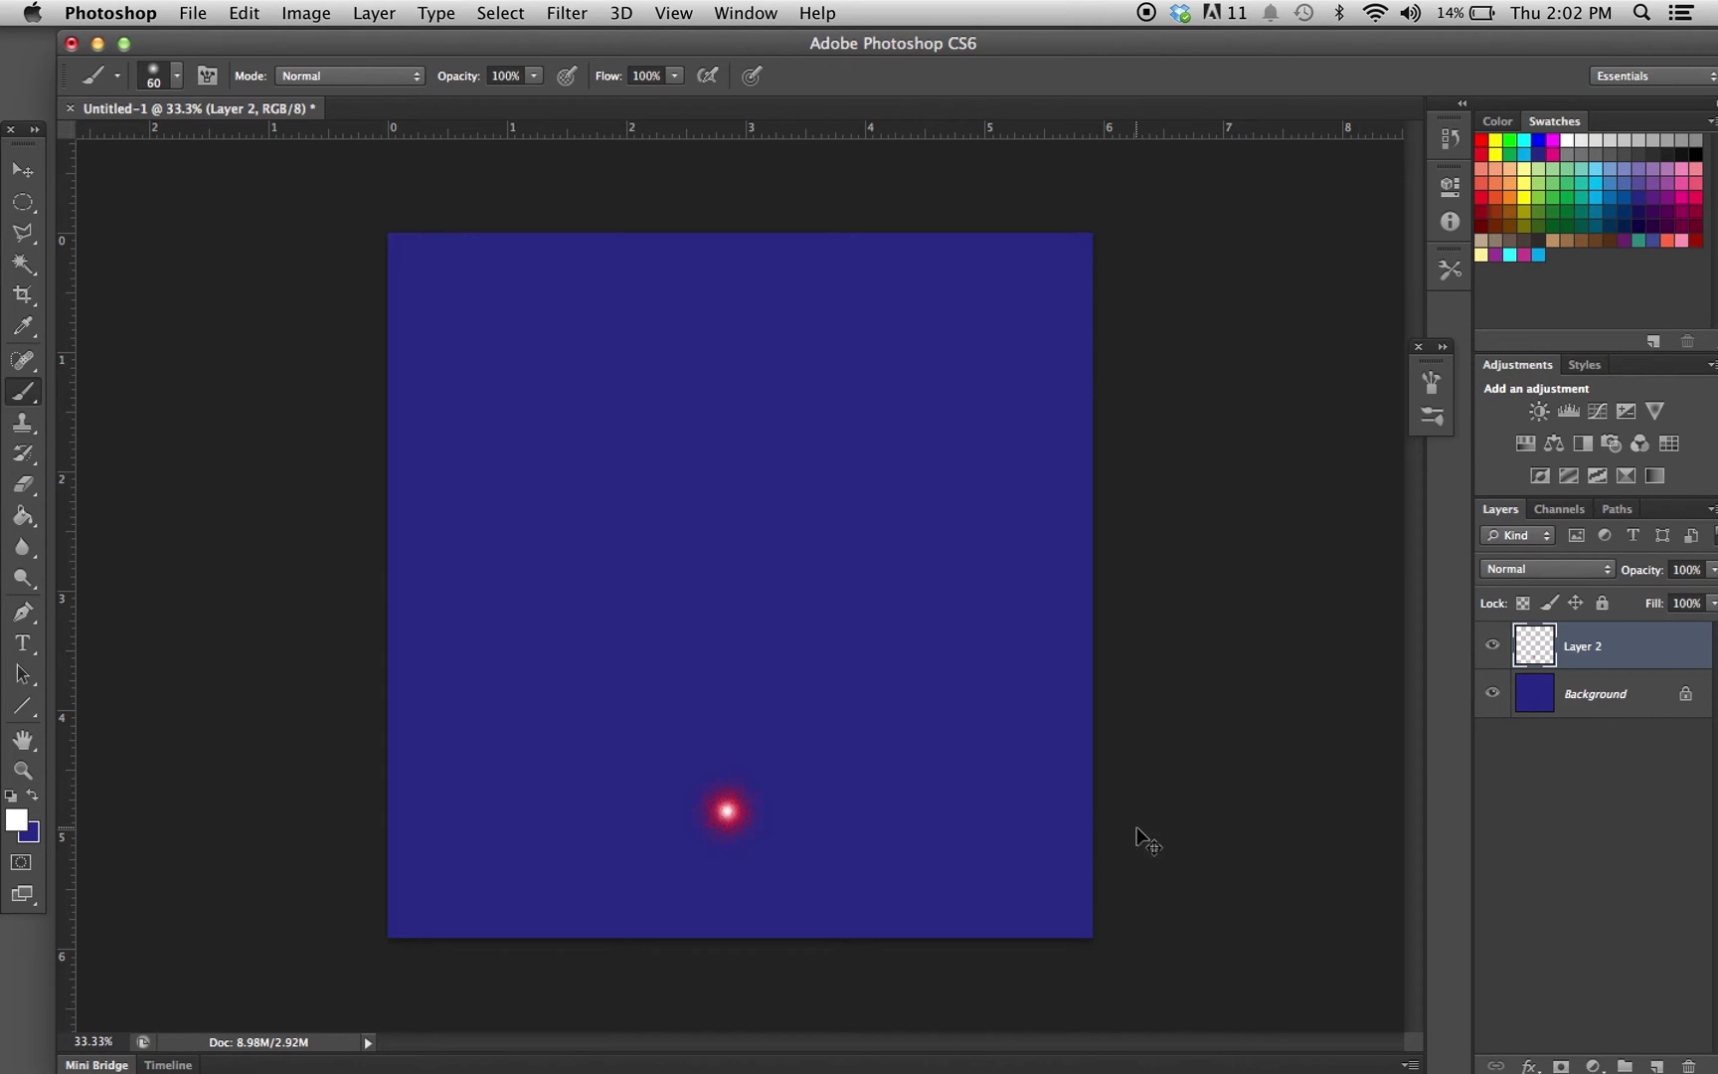
# Duplicate the glow rotated about 9° around a rotation centre moved to the canvas centre
pyautogui.press('super+t')
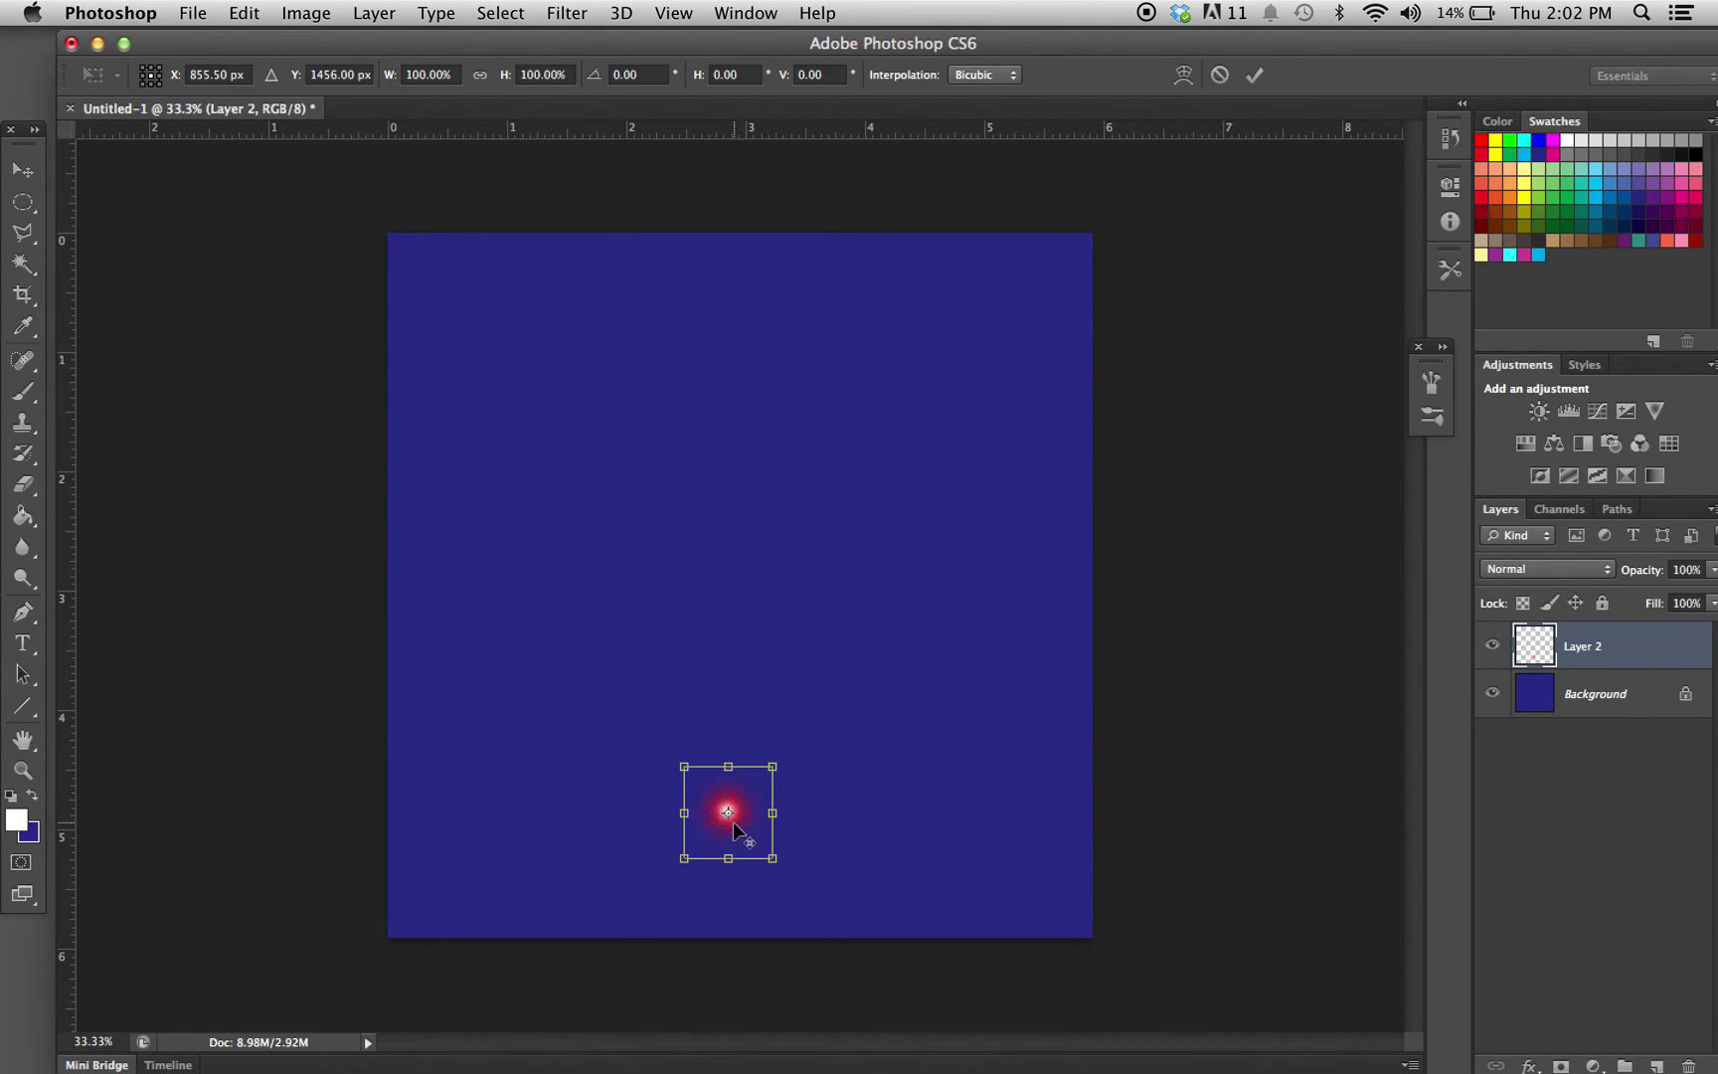
pyautogui.moveTo(729, 813); pyautogui.dragTo(728, 601)
pyautogui.press('super+alt+t')
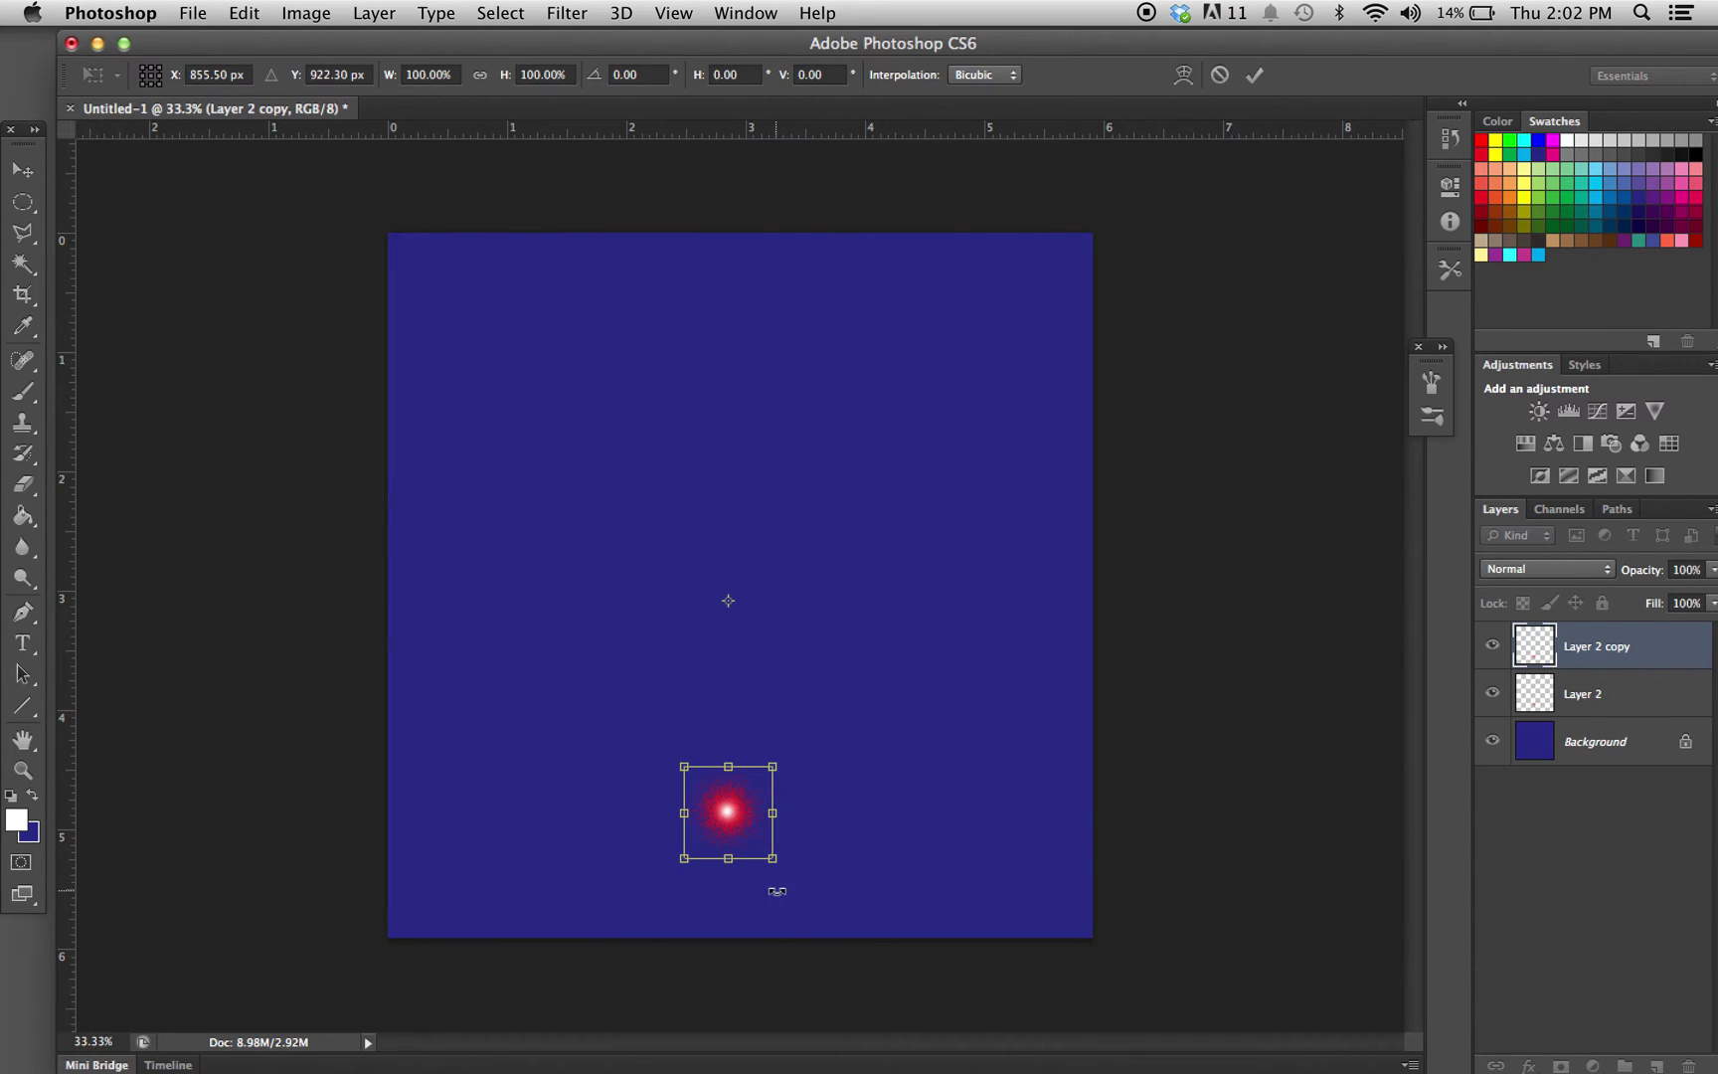
pyautogui.moveTo(776, 886); pyautogui.dragTo(820, 872)
# Commit the rotation and repeat the rotated copy until the glows close the ring at Layer 2 copy 38
pyautogui.press('Return')
pyautogui.hotkey('ctrl', 'e')
pyautogui.press('b')
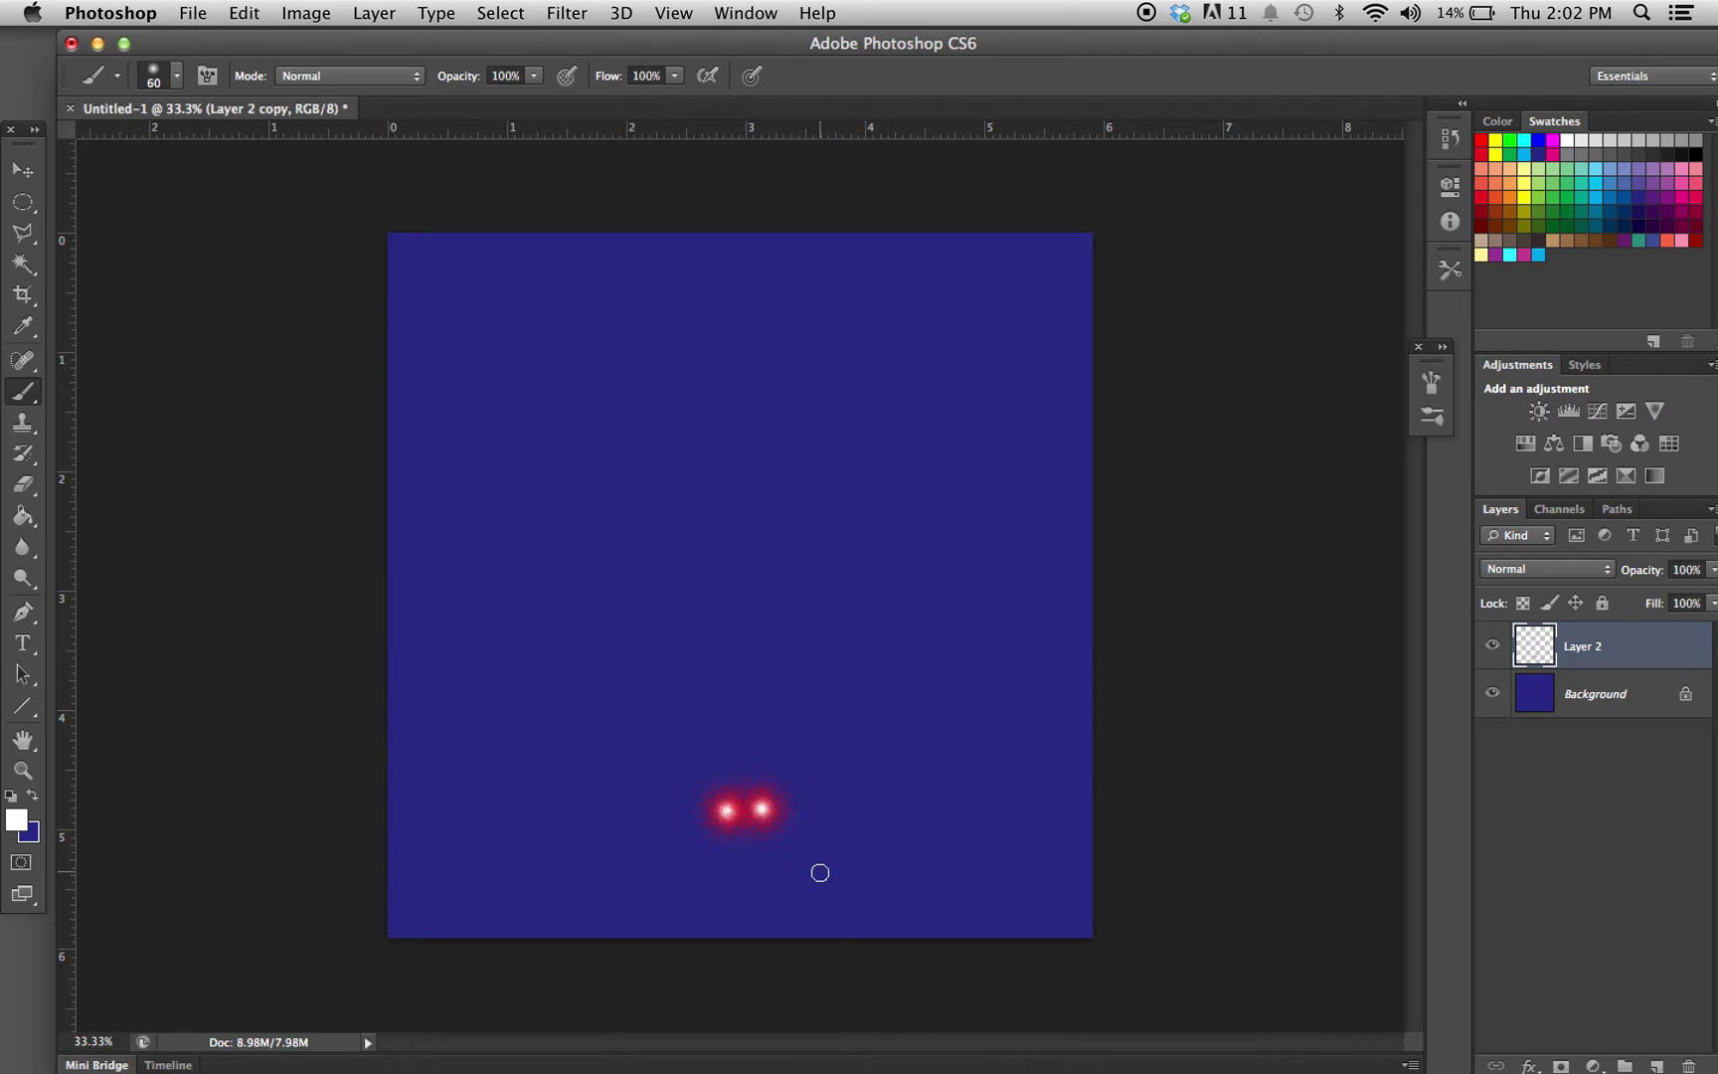
pyautogui.hotkey('ctrl', 'alt', 'shift', 't')
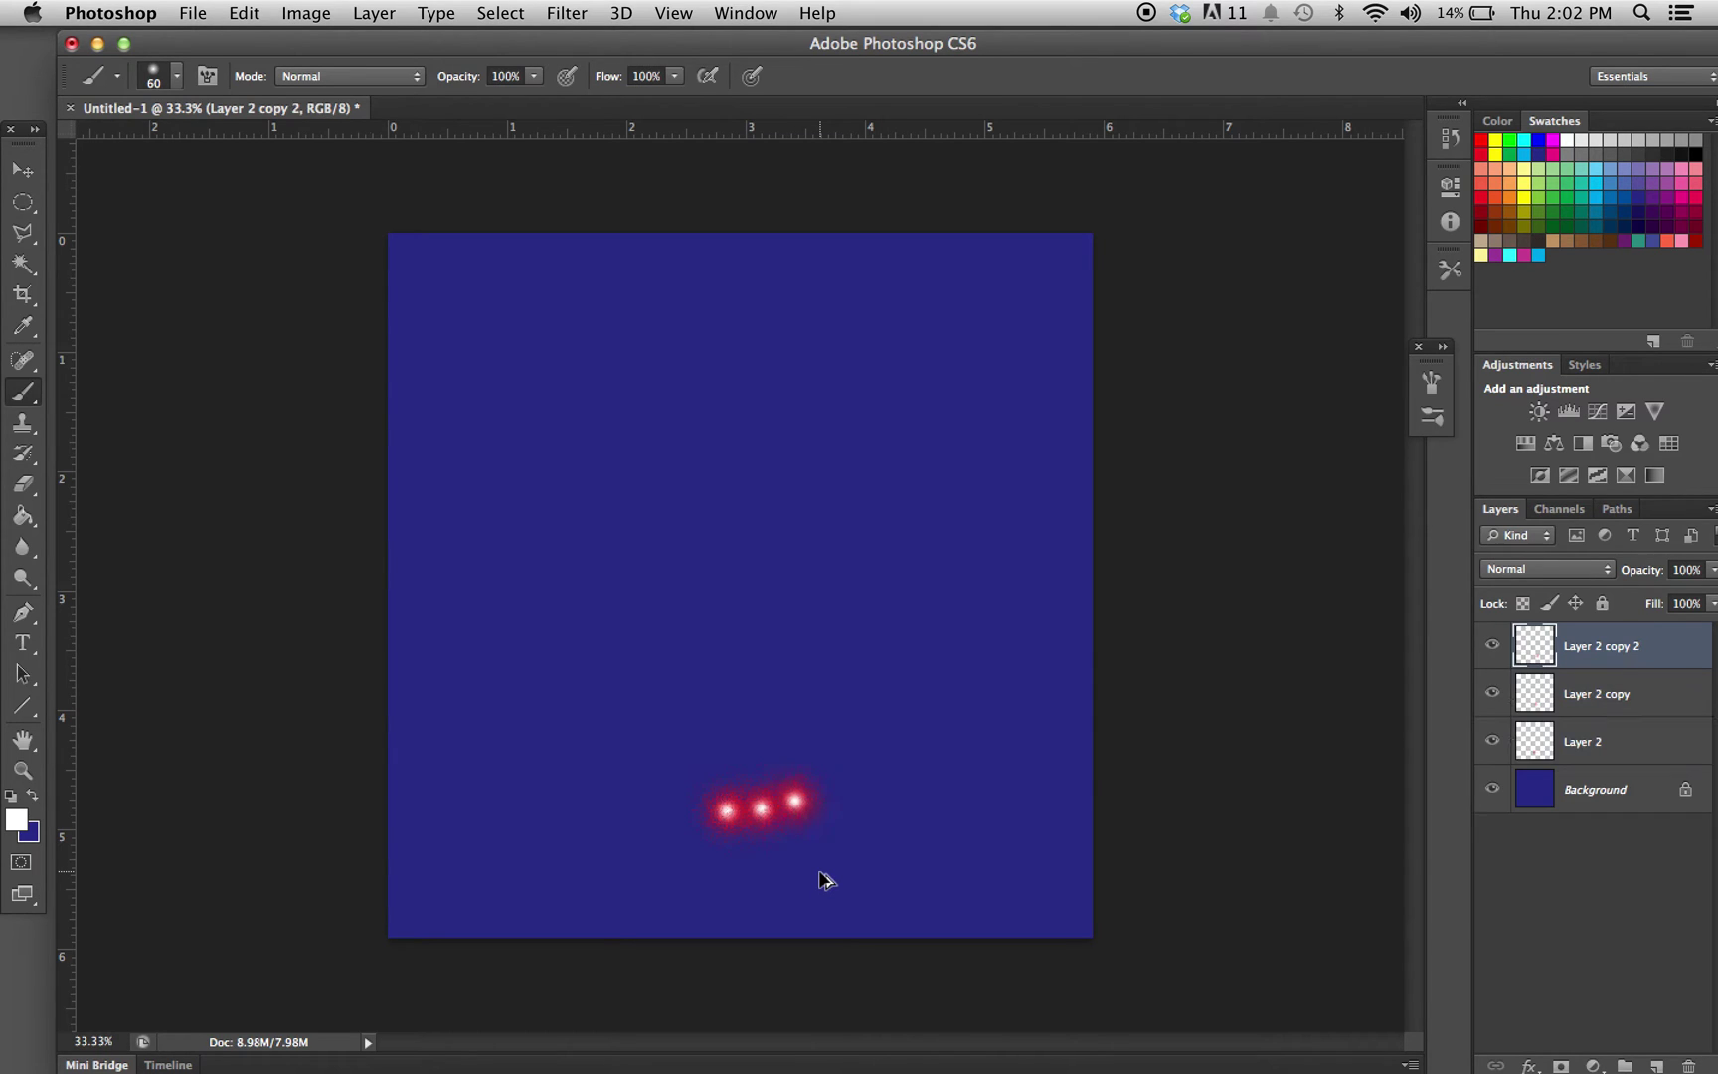
pyautogui.hotkey('ctrl', 'alt', 'shift', 't')
pyautogui.hotkey('ctrl', 'alt', 'shift', 't')
pyautogui.hotkey('ctrl', 'alt', 'shift', 't')
pyautogui.hotkey('ctrl', 'alt', 'shift', 't')
pyautogui.hotkey('ctrl', 'alt', 'shift', 't')
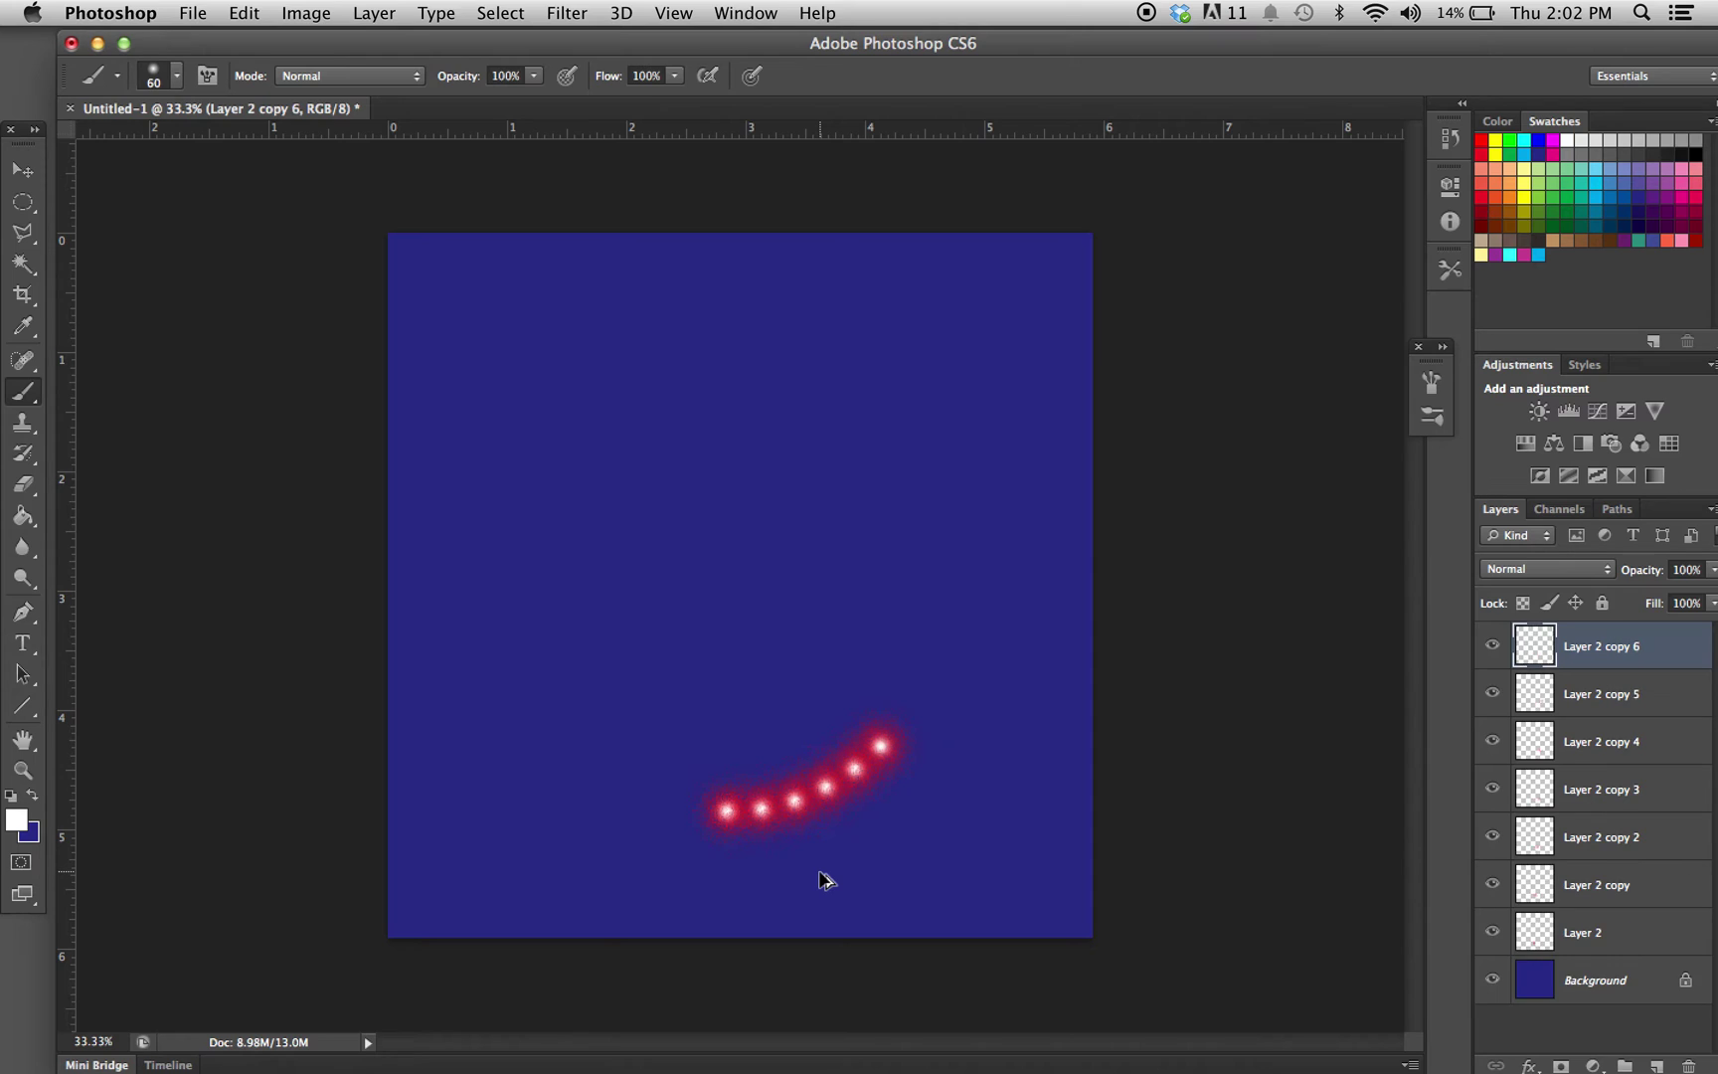
pyautogui.hotkey('ctrl', 'alt', 'shift', 't')
pyautogui.hotkey('ctrl', 'alt', 'shift', 't')
pyautogui.hotkey('ctrl', 'alt', 'shift', 't')
pyautogui.hotkey('ctrl', 'alt', 'shift', 't')
pyautogui.hotkey('ctrl', 'alt', 'shift', 't')
pyautogui.hotkey('ctrl', 'alt', 'shift', 't')
pyautogui.hotkey('ctrl', 'alt', 'shift', 't')
pyautogui.hotkey('ctrl', 'alt', 'shift', 't')
pyautogui.hotkey('ctrl', 'alt', 'shift', 't')
pyautogui.hotkey('ctrl', 'alt', 'shift', 't')
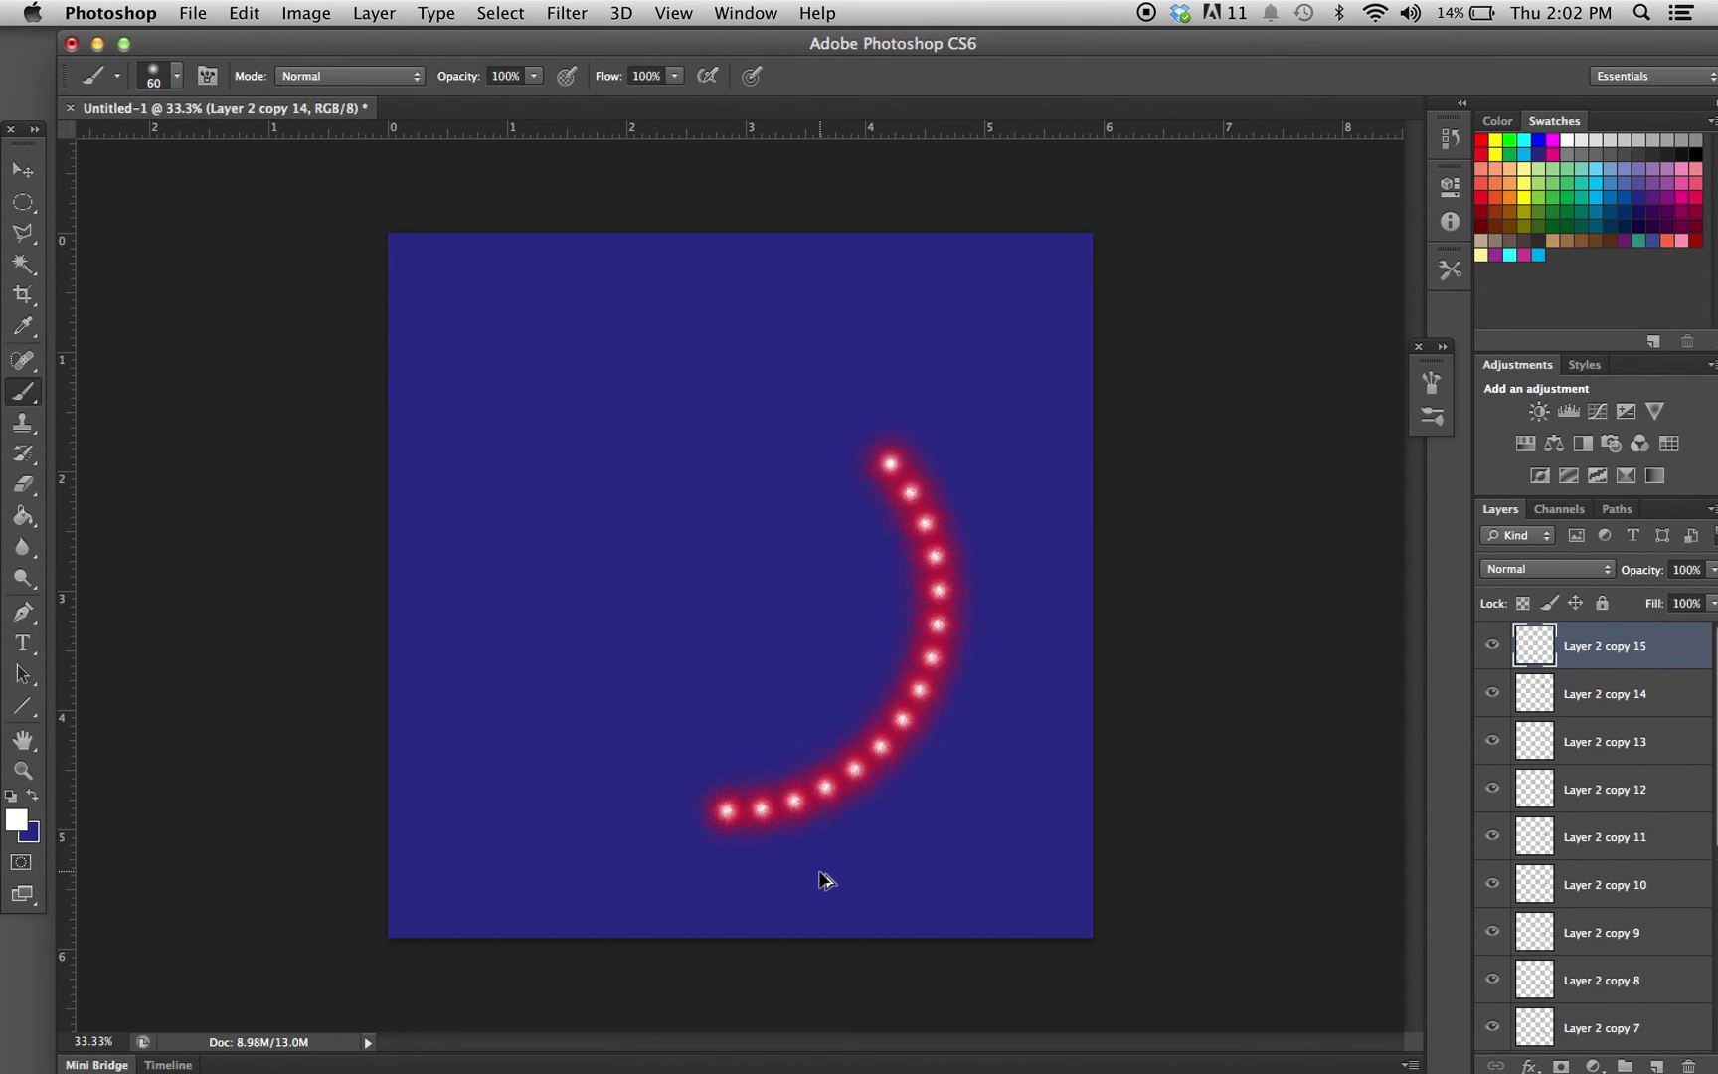
pyautogui.hotkey('ctrl', 'alt', 'shift', 't')
pyautogui.hotkey('ctrl', 'alt', 'shift', 't')
pyautogui.hotkey('ctrl', 'alt', 'shift', 't')
pyautogui.hotkey('ctrl', 'alt', 'shift', 't')
pyautogui.hotkey('ctrl', 'alt', 'shift', 't')
pyautogui.hotkey('ctrl', 'alt', 'shift', 't')
pyautogui.hotkey('ctrl', 'alt', 'shift', 't')
pyautogui.hotkey('ctrl', 'alt', 'shift', 't')
pyautogui.hotkey('ctrl', 'alt', 'shift', 't')
pyautogui.hotkey('ctrl', 'alt', 'shift', 't')
pyautogui.hotkey('ctrl', 'alt', 'shift', 't')
pyautogui.hotkey('ctrl', 'alt', 'shift', 't')
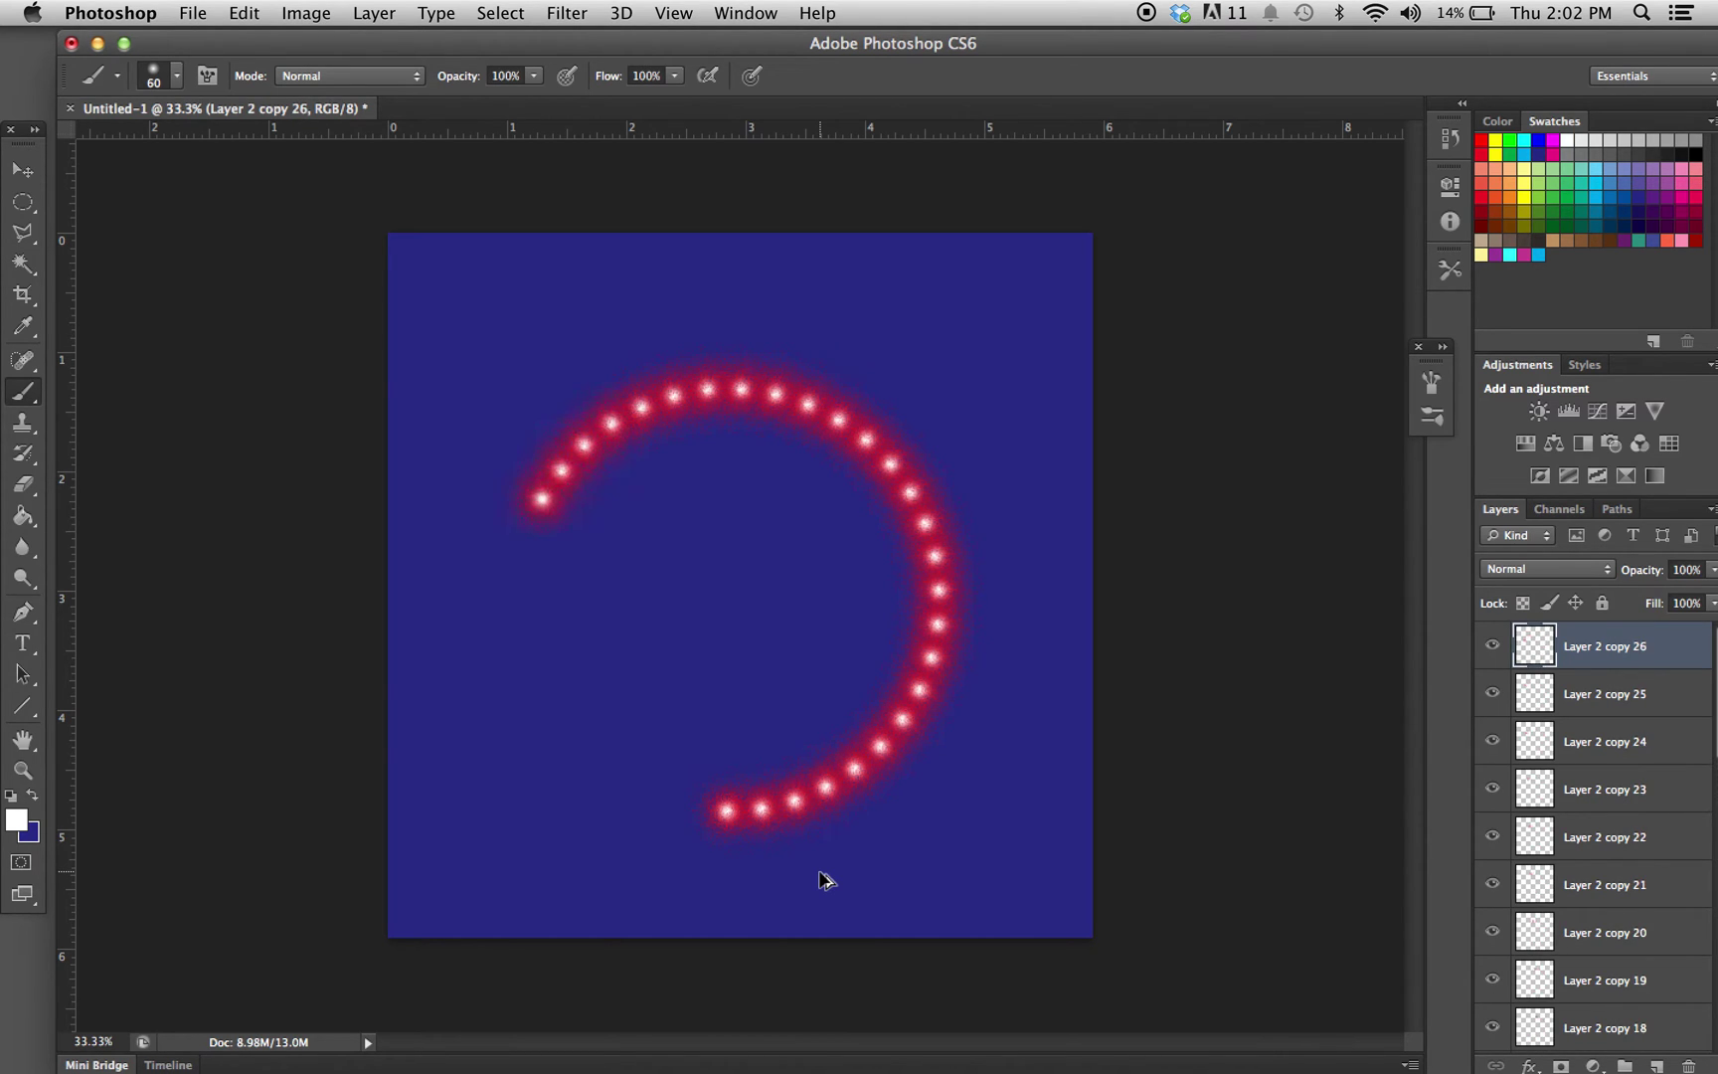
pyautogui.hotkey('ctrl', 'alt', 'shift', 't')
pyautogui.hotkey('ctrl', 'alt', 'shift', 't')
pyautogui.hotkey('ctrl', 'alt', 'shift', 't')
pyautogui.hotkey('ctrl', 'alt', 'shift', 't')
pyautogui.hotkey('ctrl', 'alt', 'shift', 't')
pyautogui.hotkey('ctrl', 'alt', 'shift', 't')
pyautogui.hotkey('ctrl', 'alt', 'shift', 't')
pyautogui.hotkey('ctrl', 'alt', 'shift', 't')
pyautogui.hotkey('ctrl', 'alt', 'shift', 't')
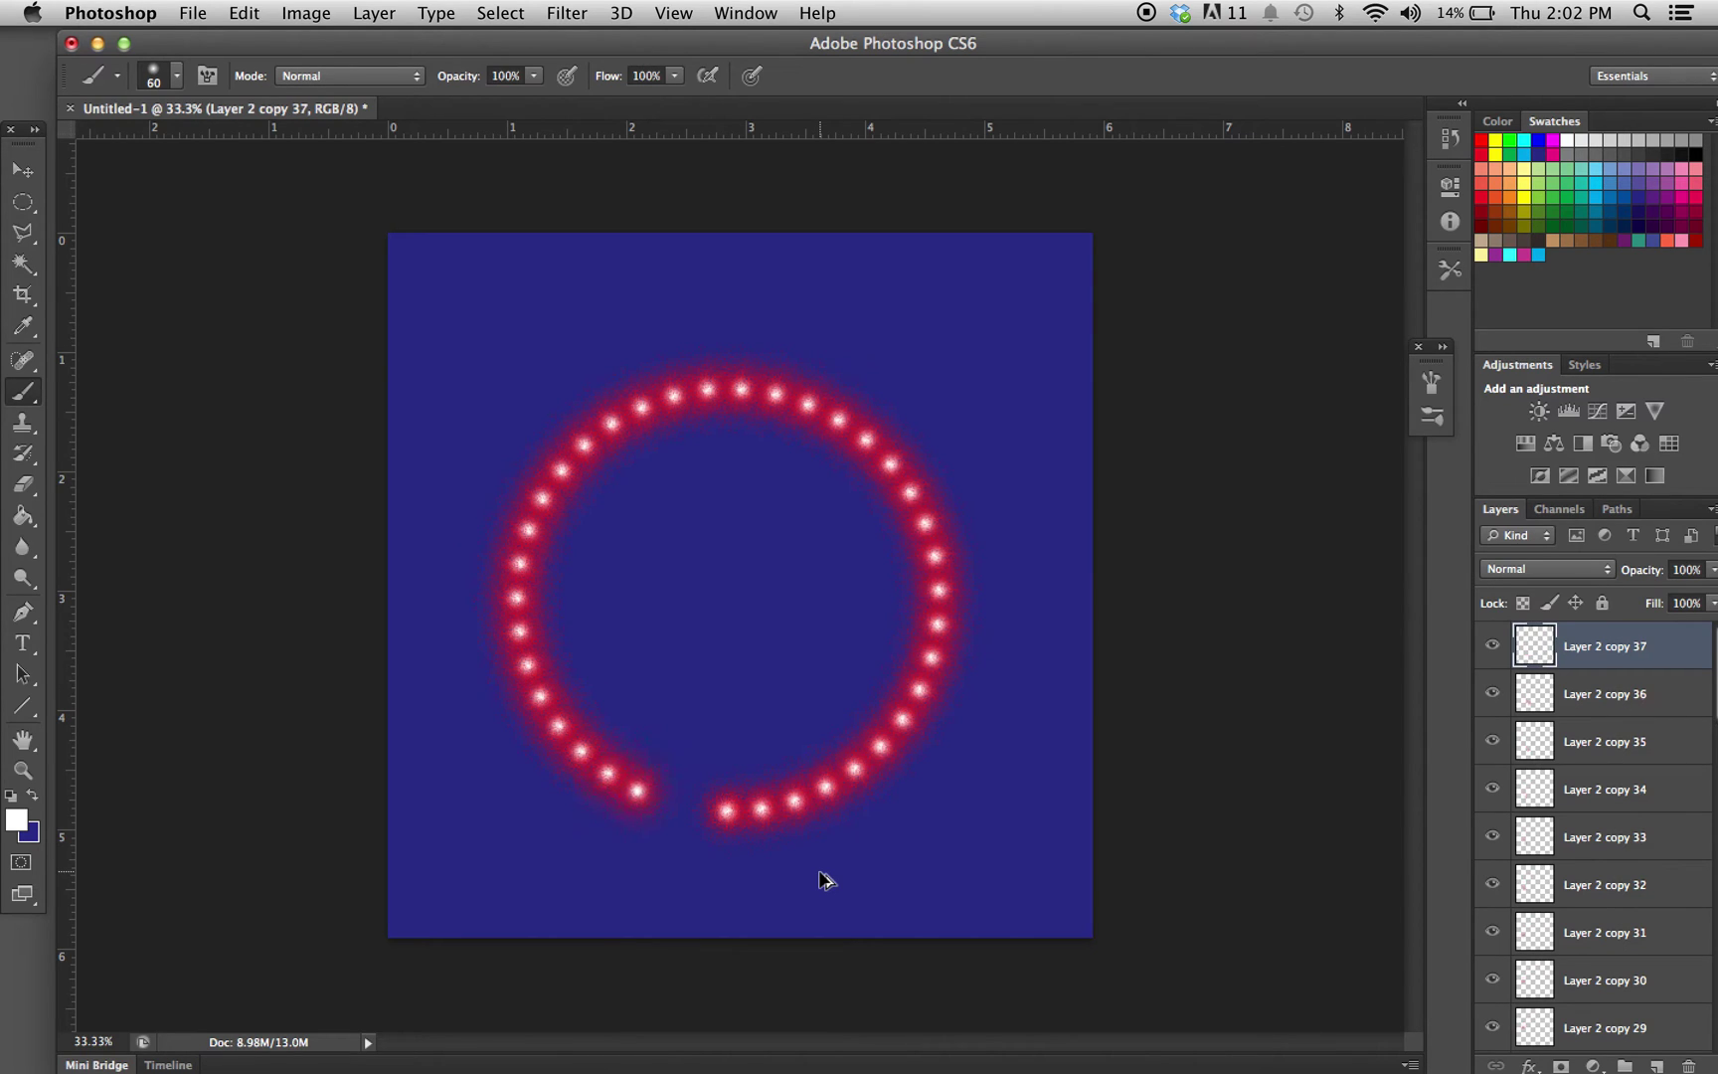
pyautogui.hotkey('ctrl', 'alt', 'shift', 't')
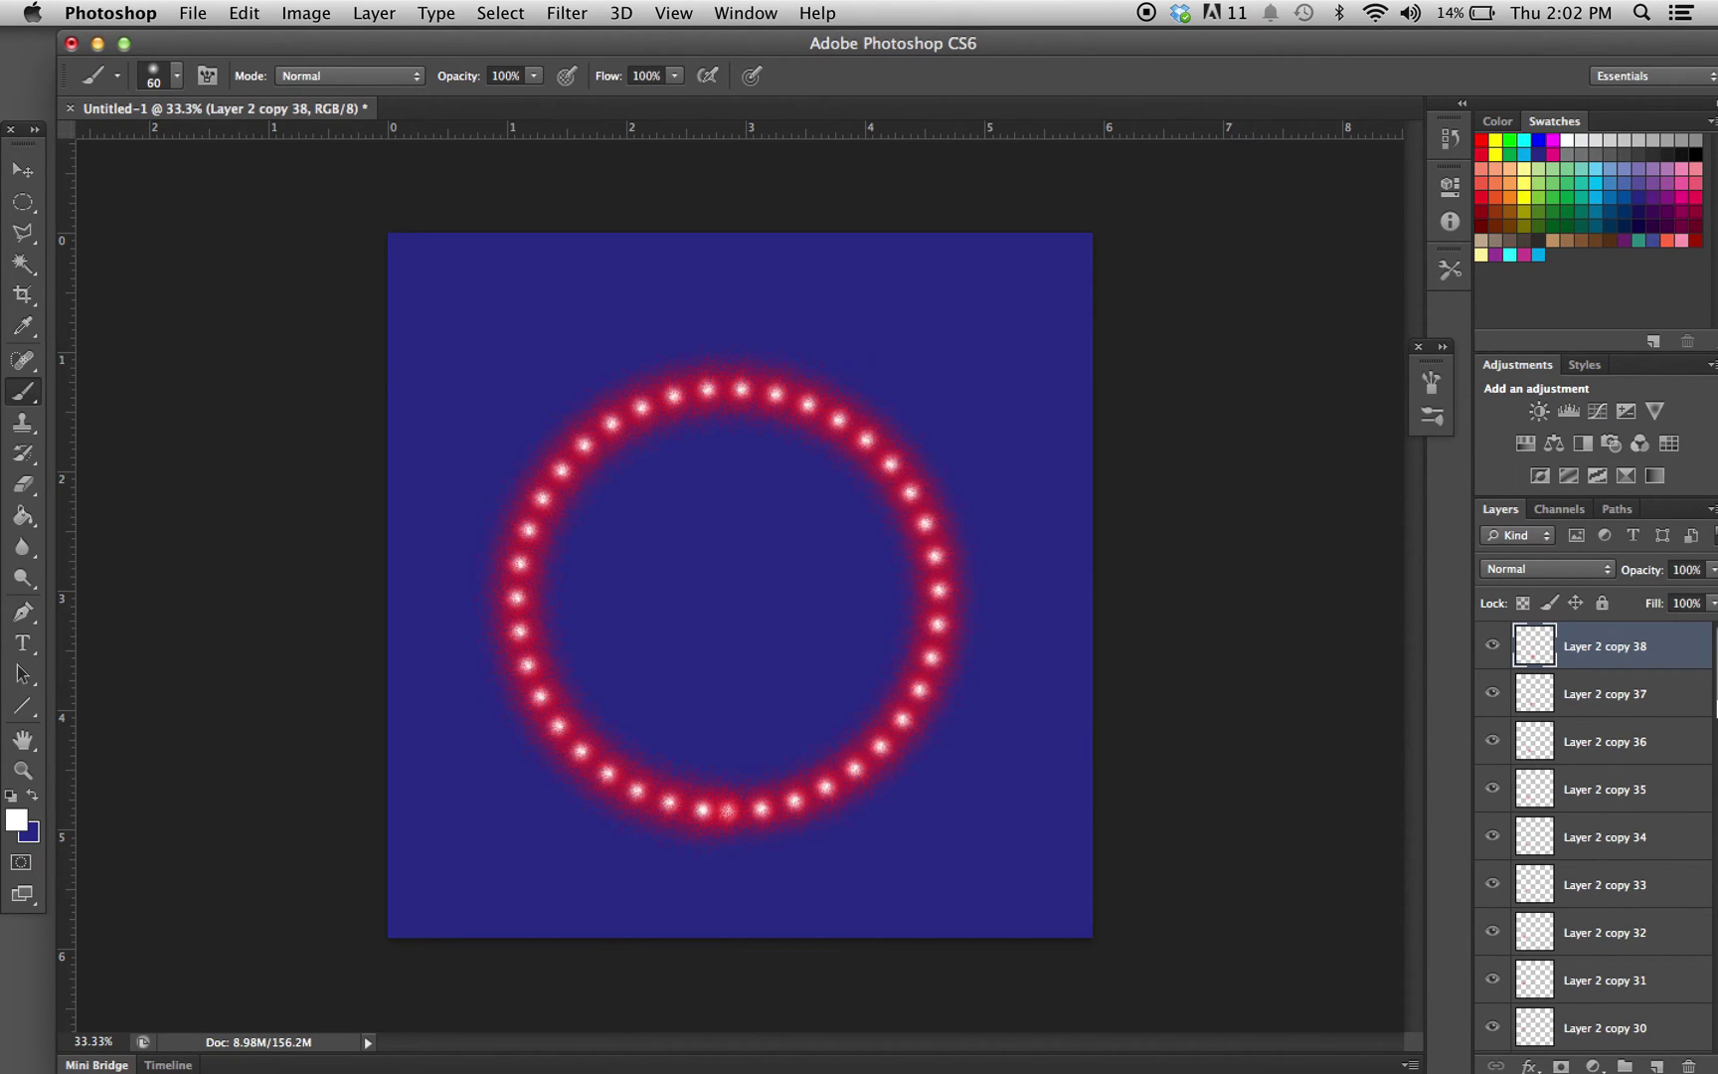
pyautogui.scroll(-15, 1677, 801)
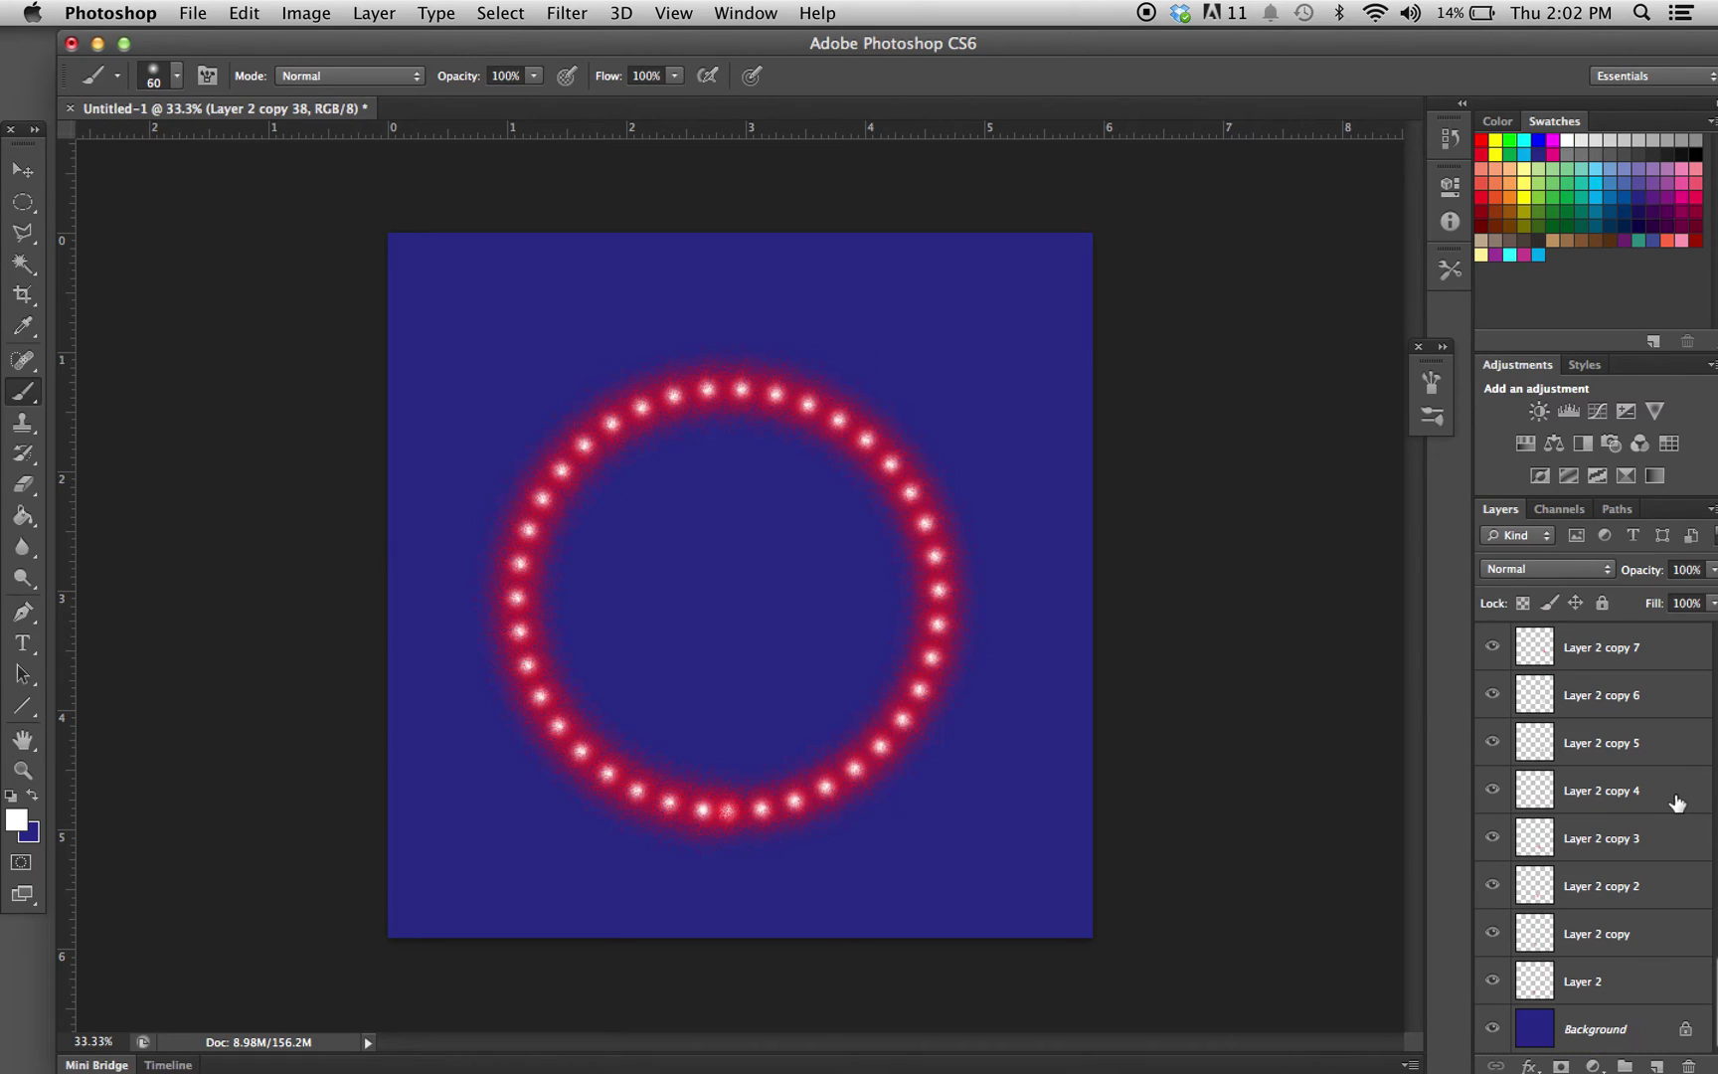
# Merge Layer 2 through Layer 2 copy 38 into one ring layer and start duplicating it
pyautogui.keyDown('shift'); pyautogui.click(1590, 979); pyautogui.keyUp('shift')
pyautogui.rightClick(1591, 979)
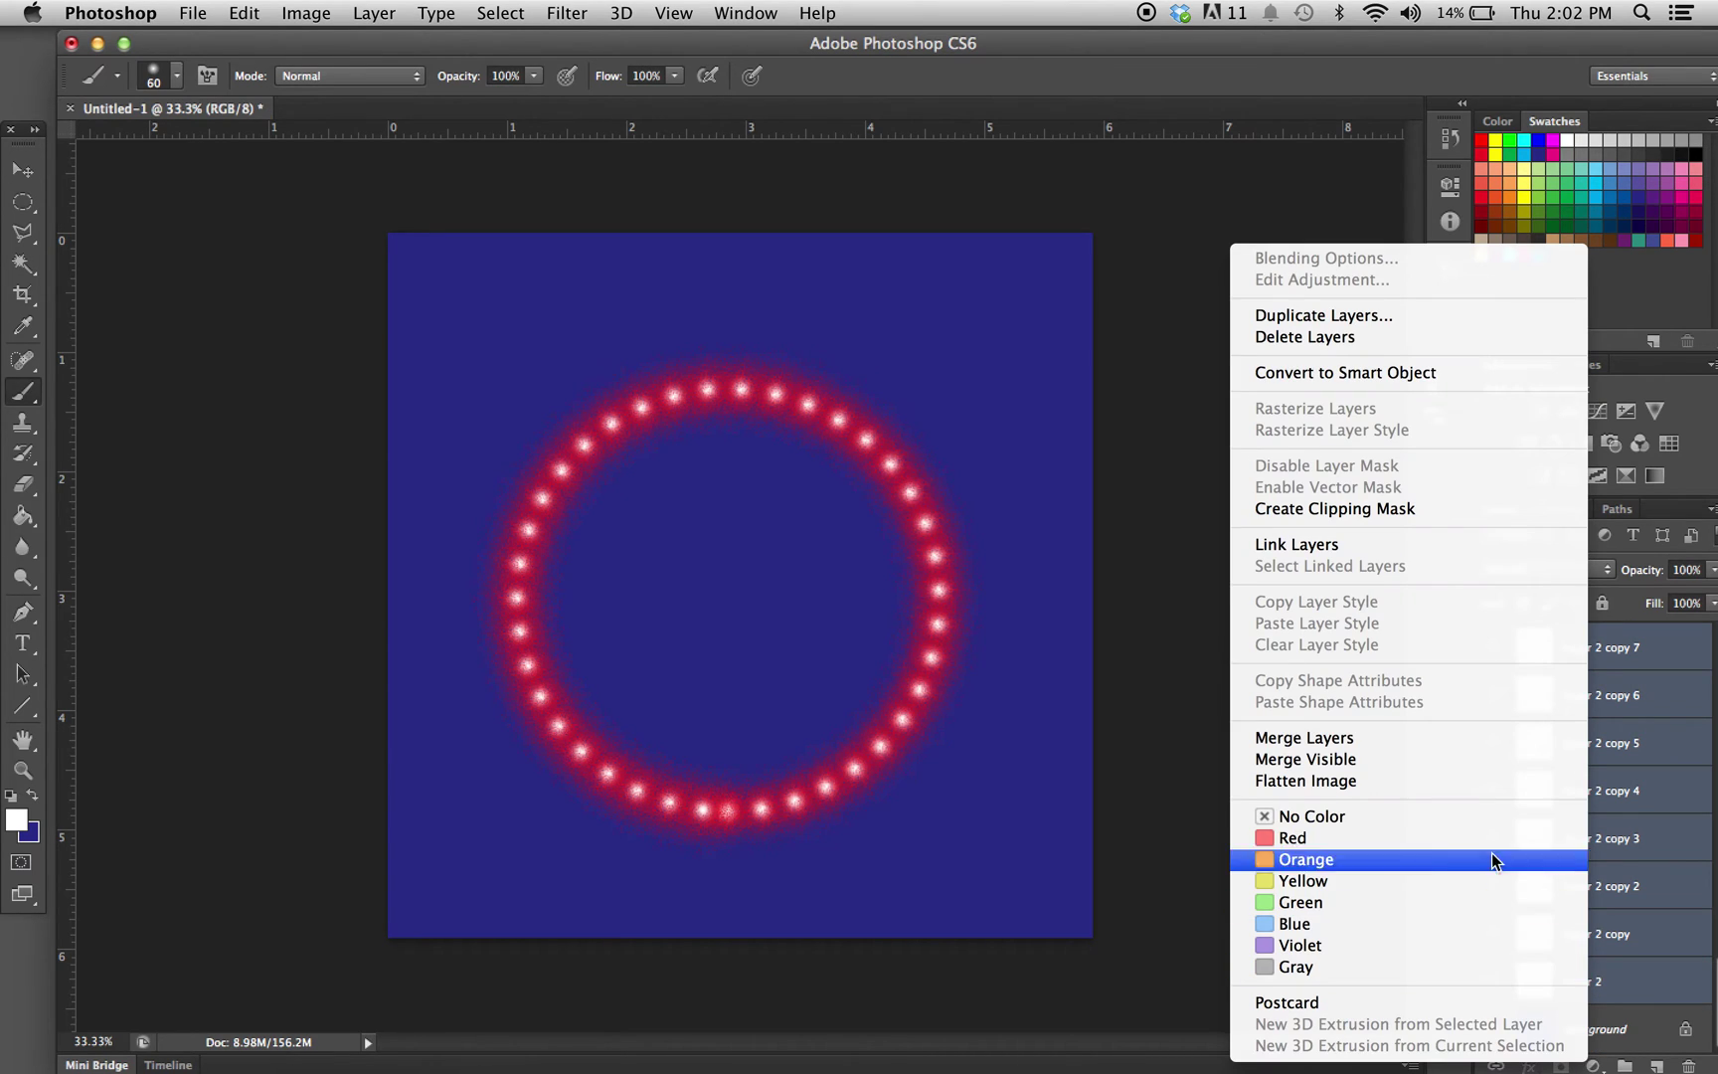
pyautogui.click(1400, 738)
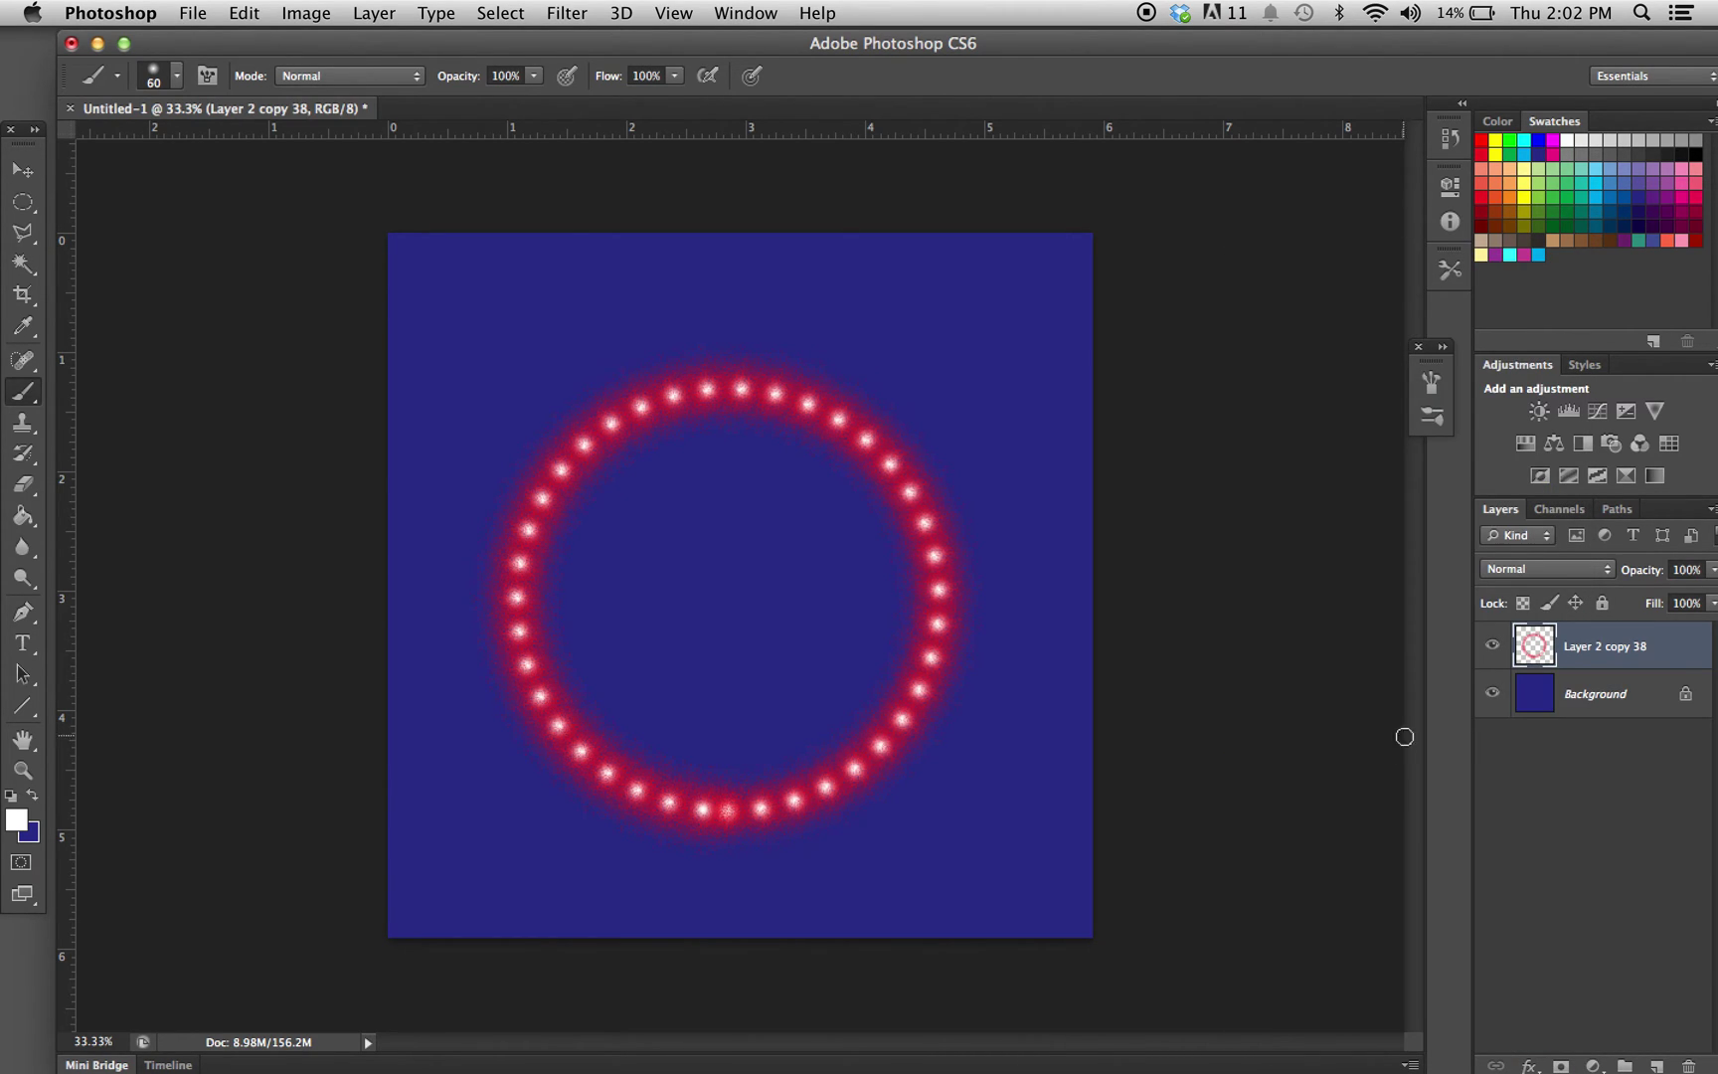
pyautogui.rightClick(1630, 648)
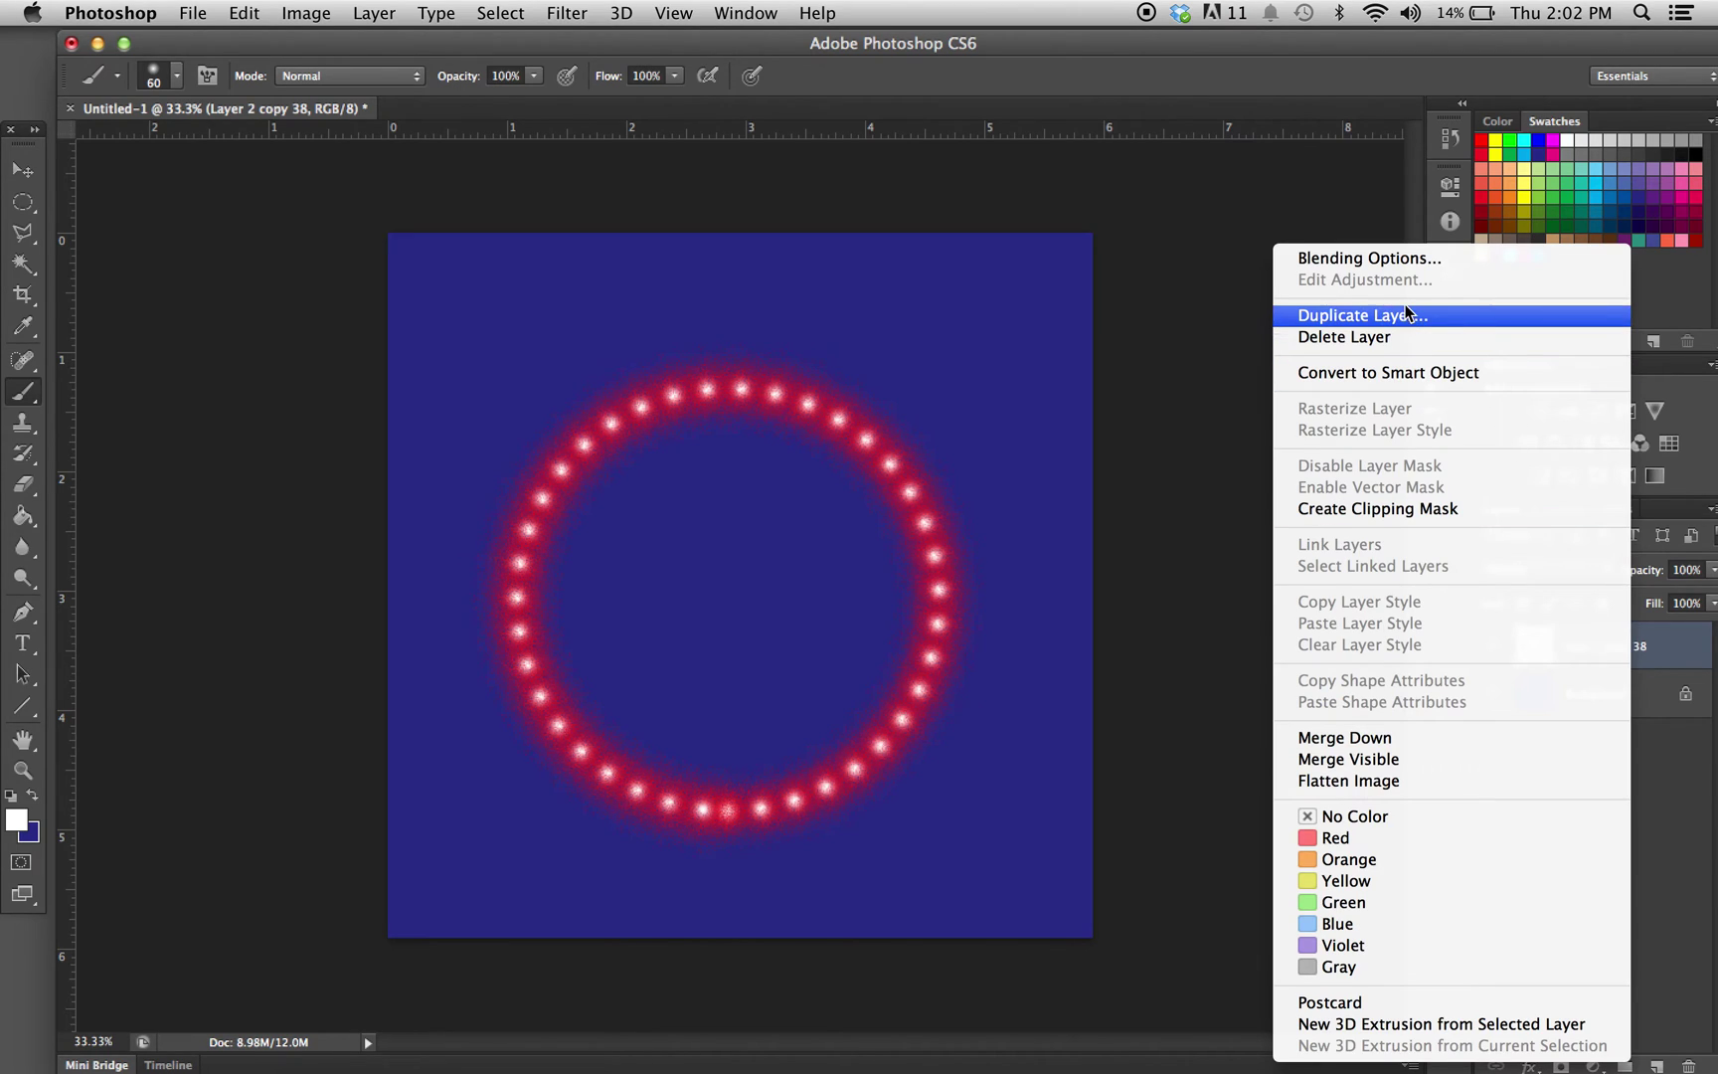
pyautogui.click(1404, 314)
# Duplicate the ring as Layer 2 copy 39, scale it to about 85%, and centre it inside the original
pyautogui.click(1101, 447)
pyautogui.press('super+t')
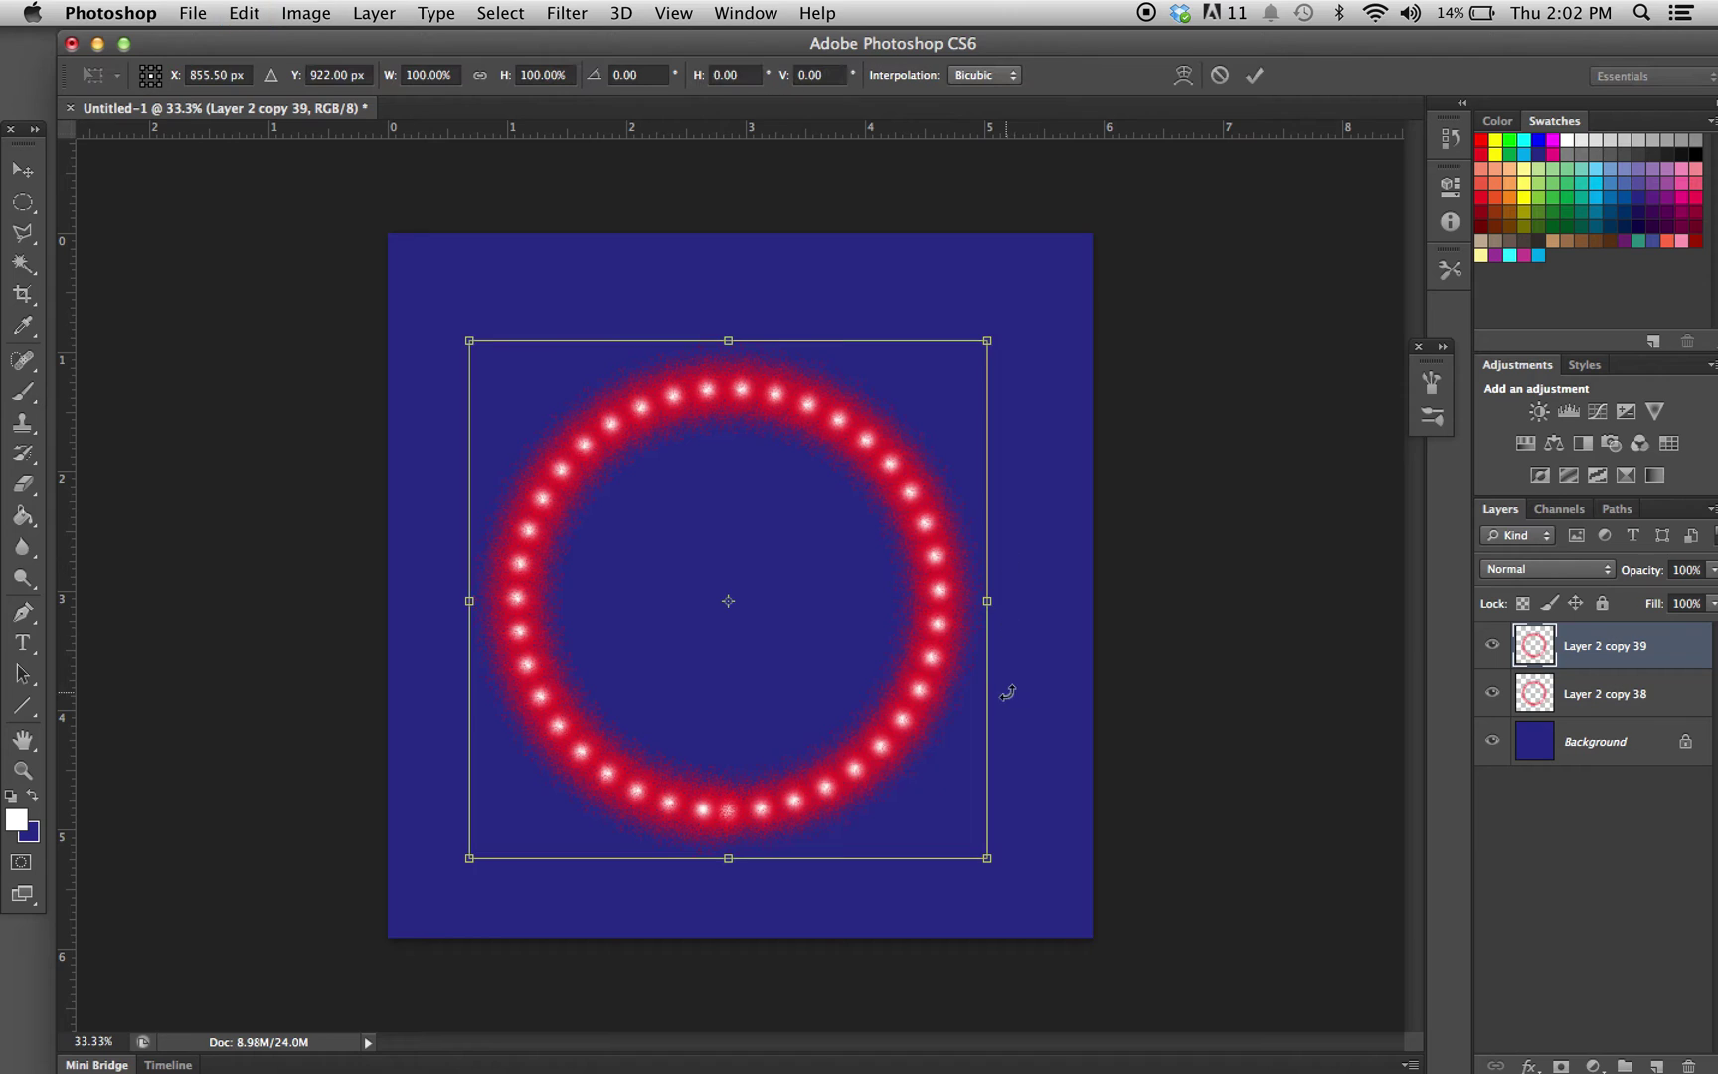
pyautogui.moveTo(987, 858); pyautogui.dragTo(911, 781)
pyautogui.moveTo(801, 679); pyautogui.dragTo(832, 721)
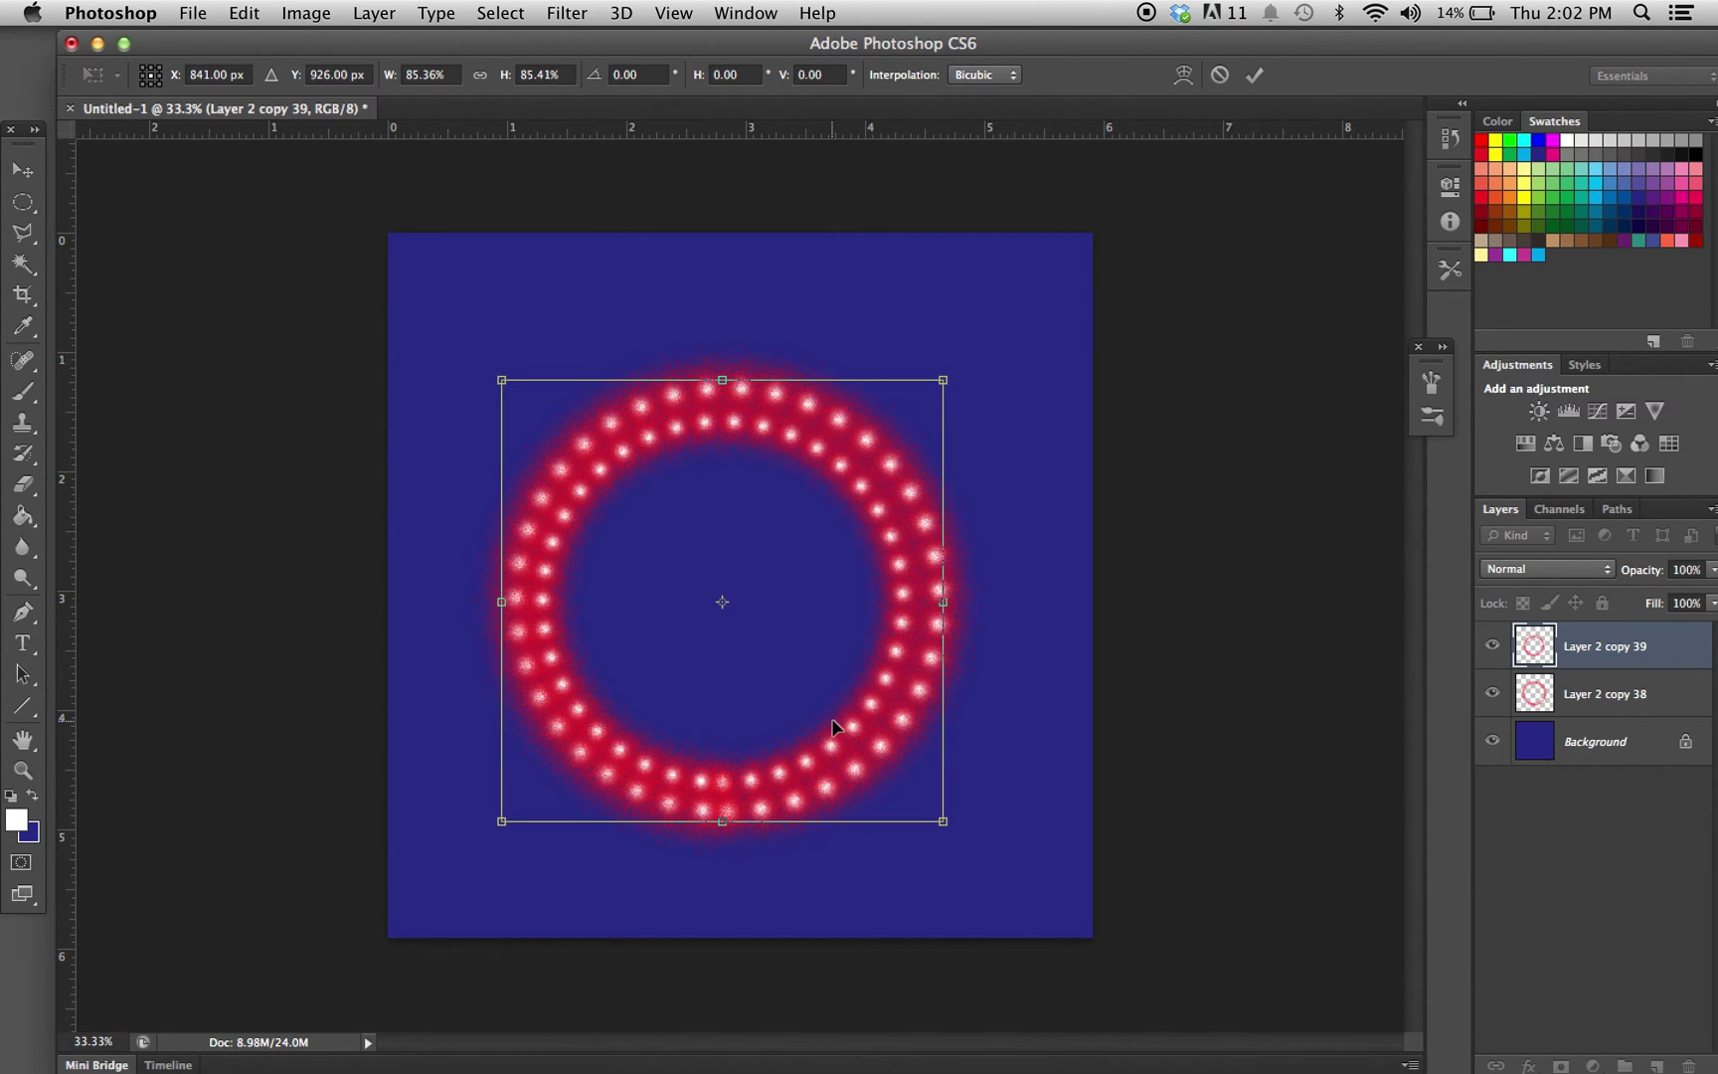
pyautogui.press('Return')
pyautogui.press('b')
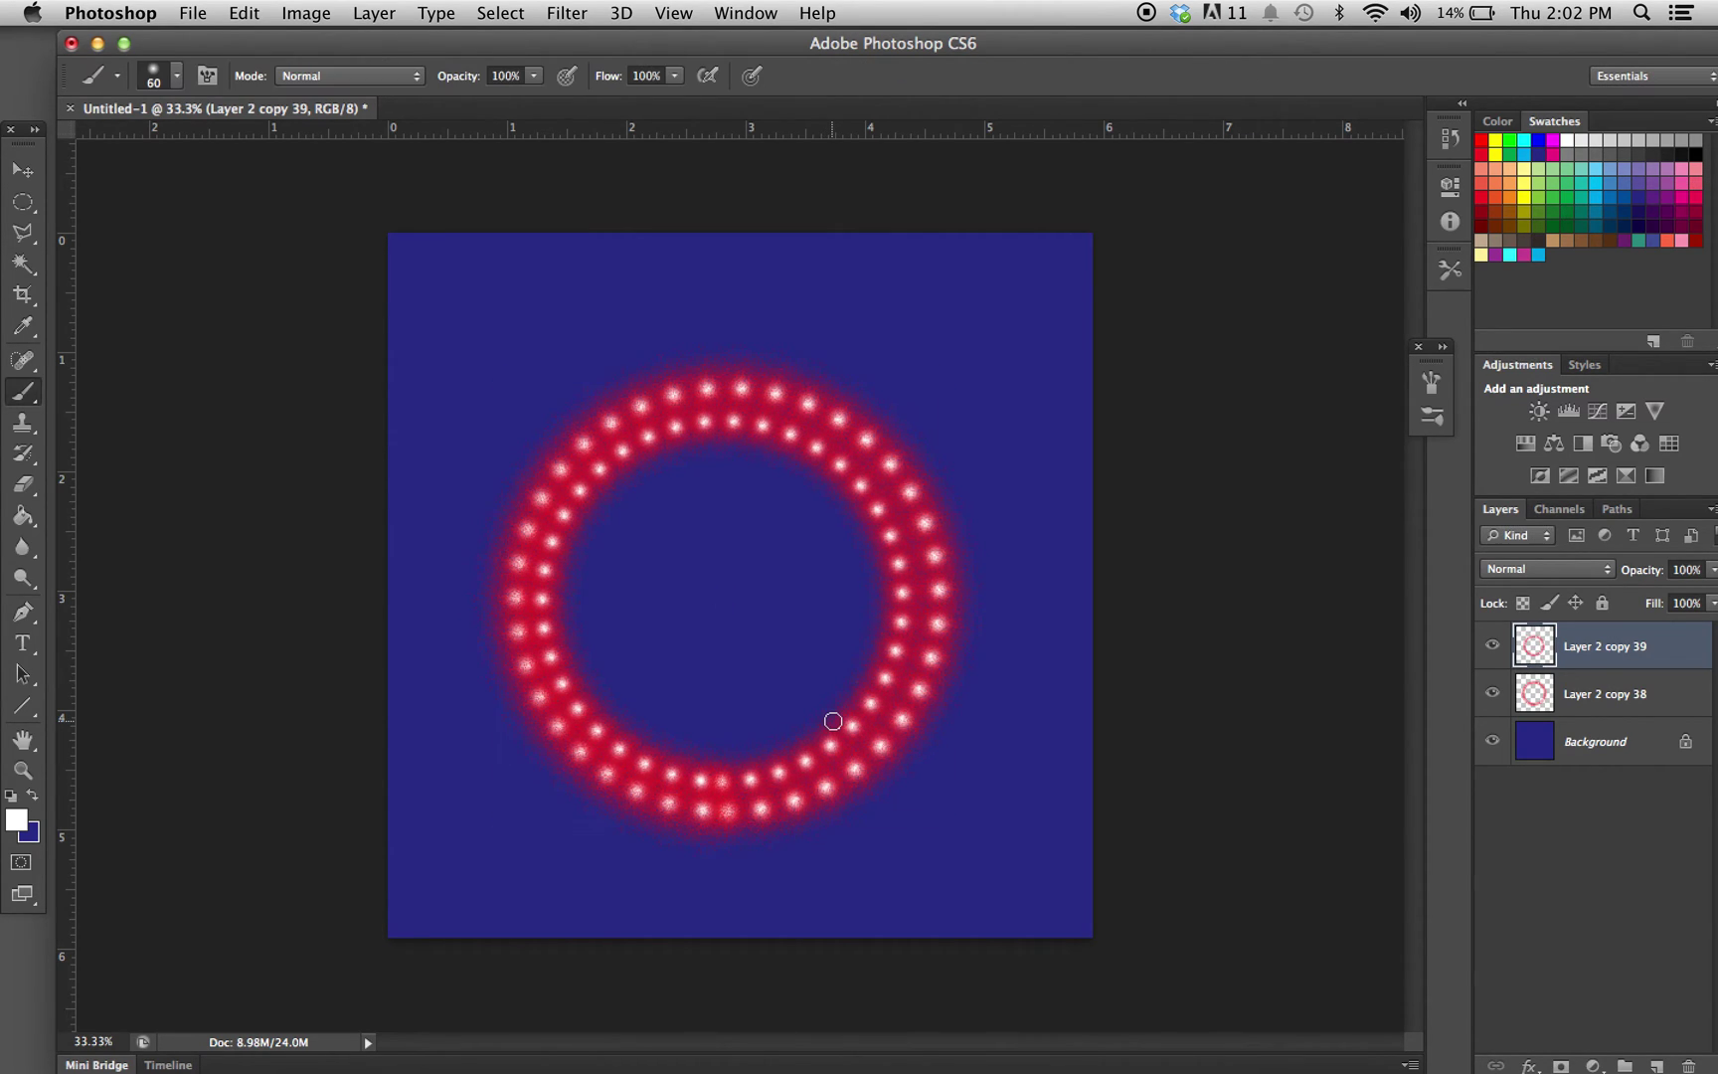
pyautogui.click(22, 202)
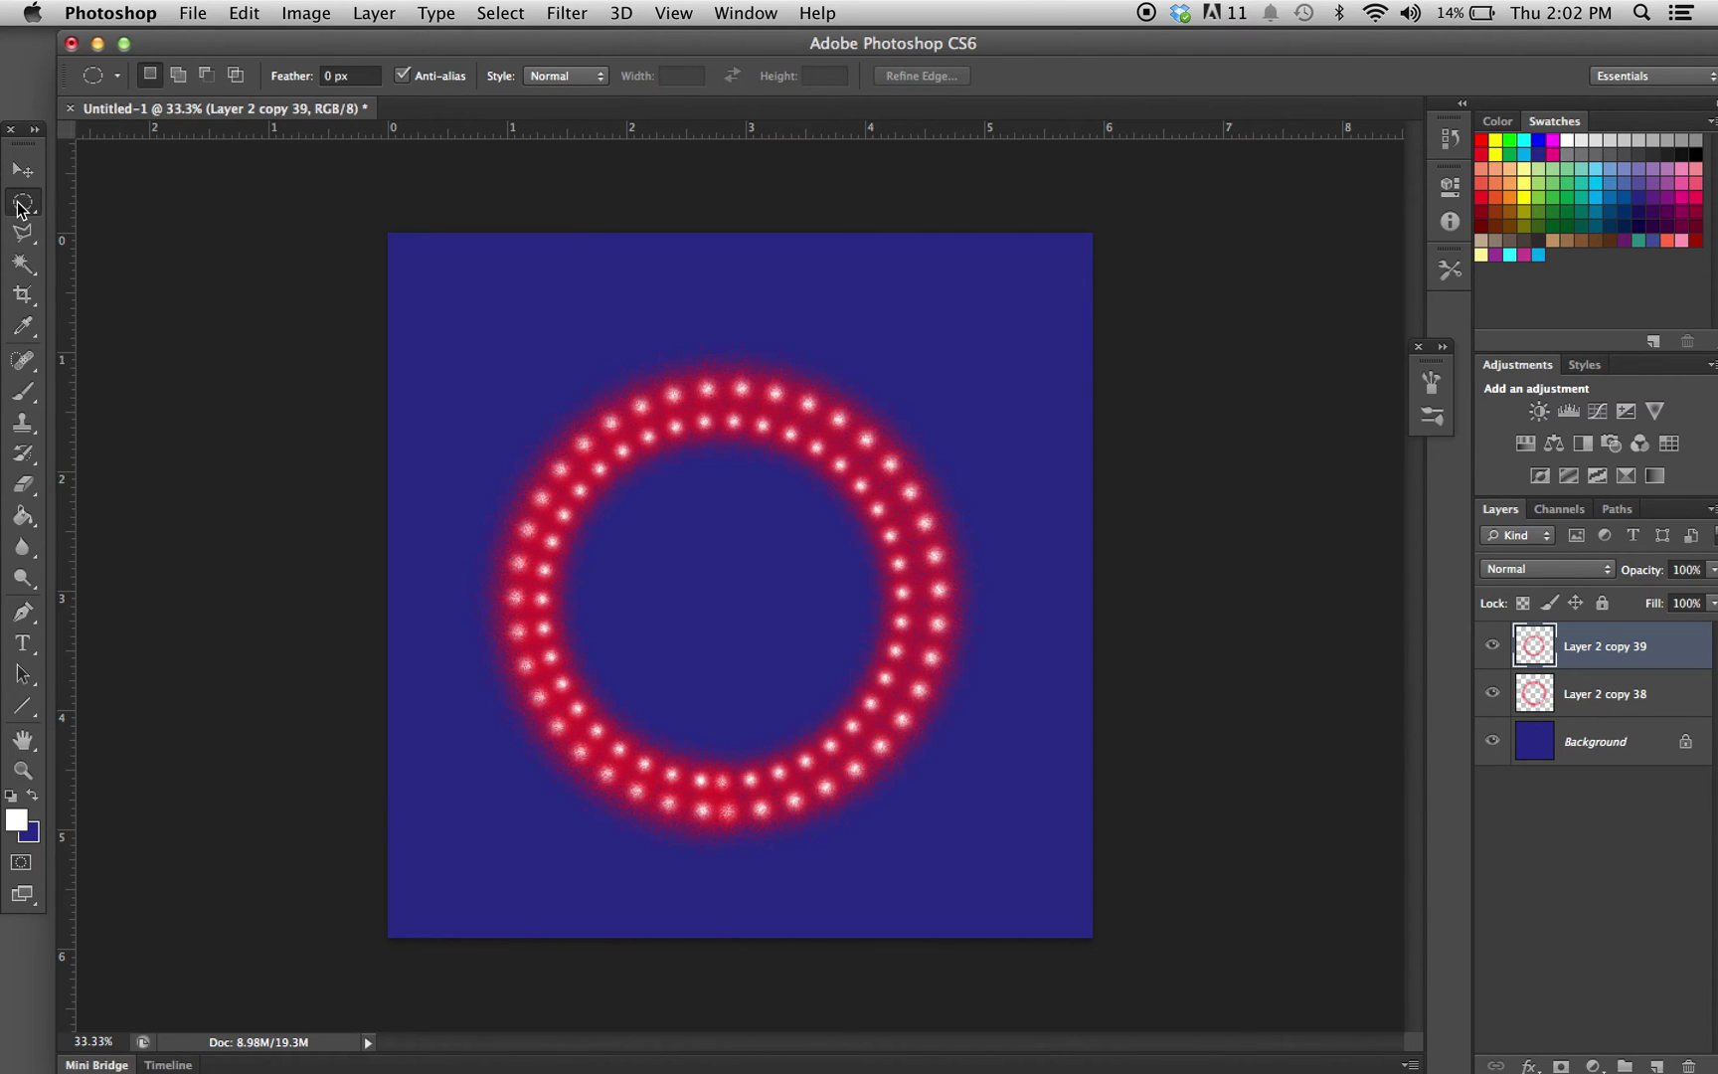
# Draw a circular elliptical-marquee selection and move it onto the inner ring of dots
pyautogui.click(22, 204)
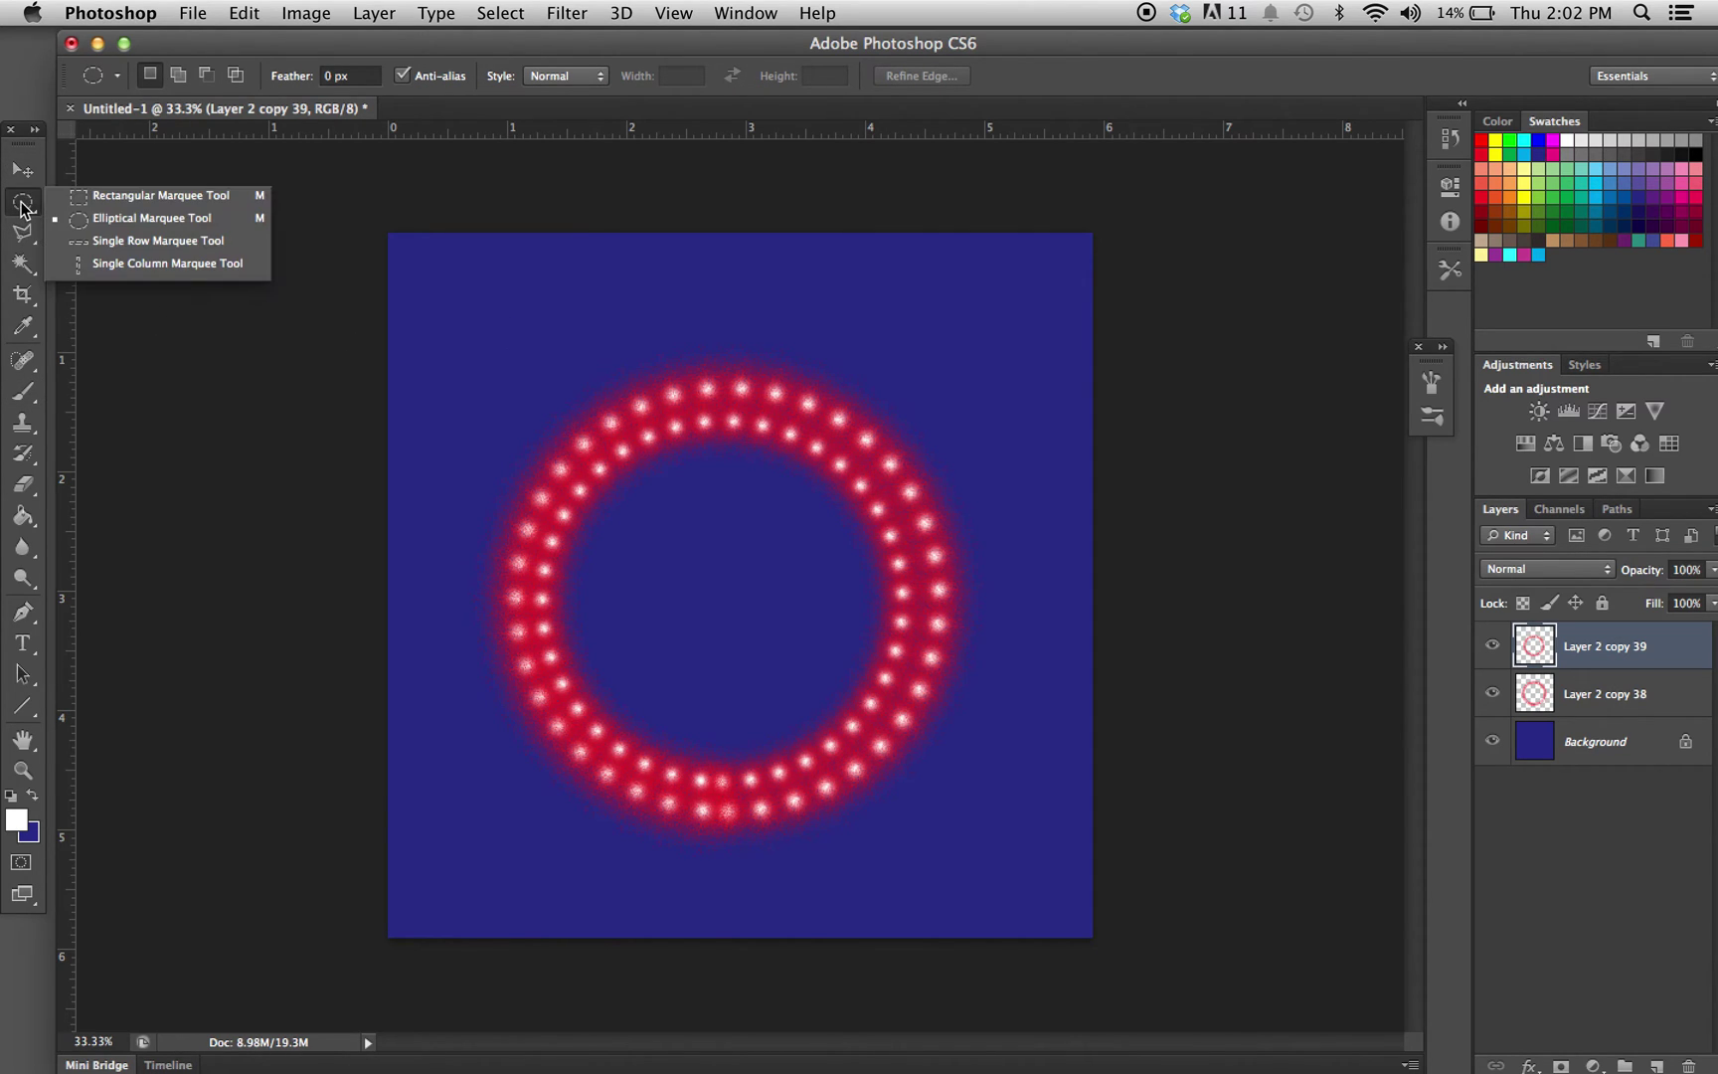
pyautogui.click(104, 219)
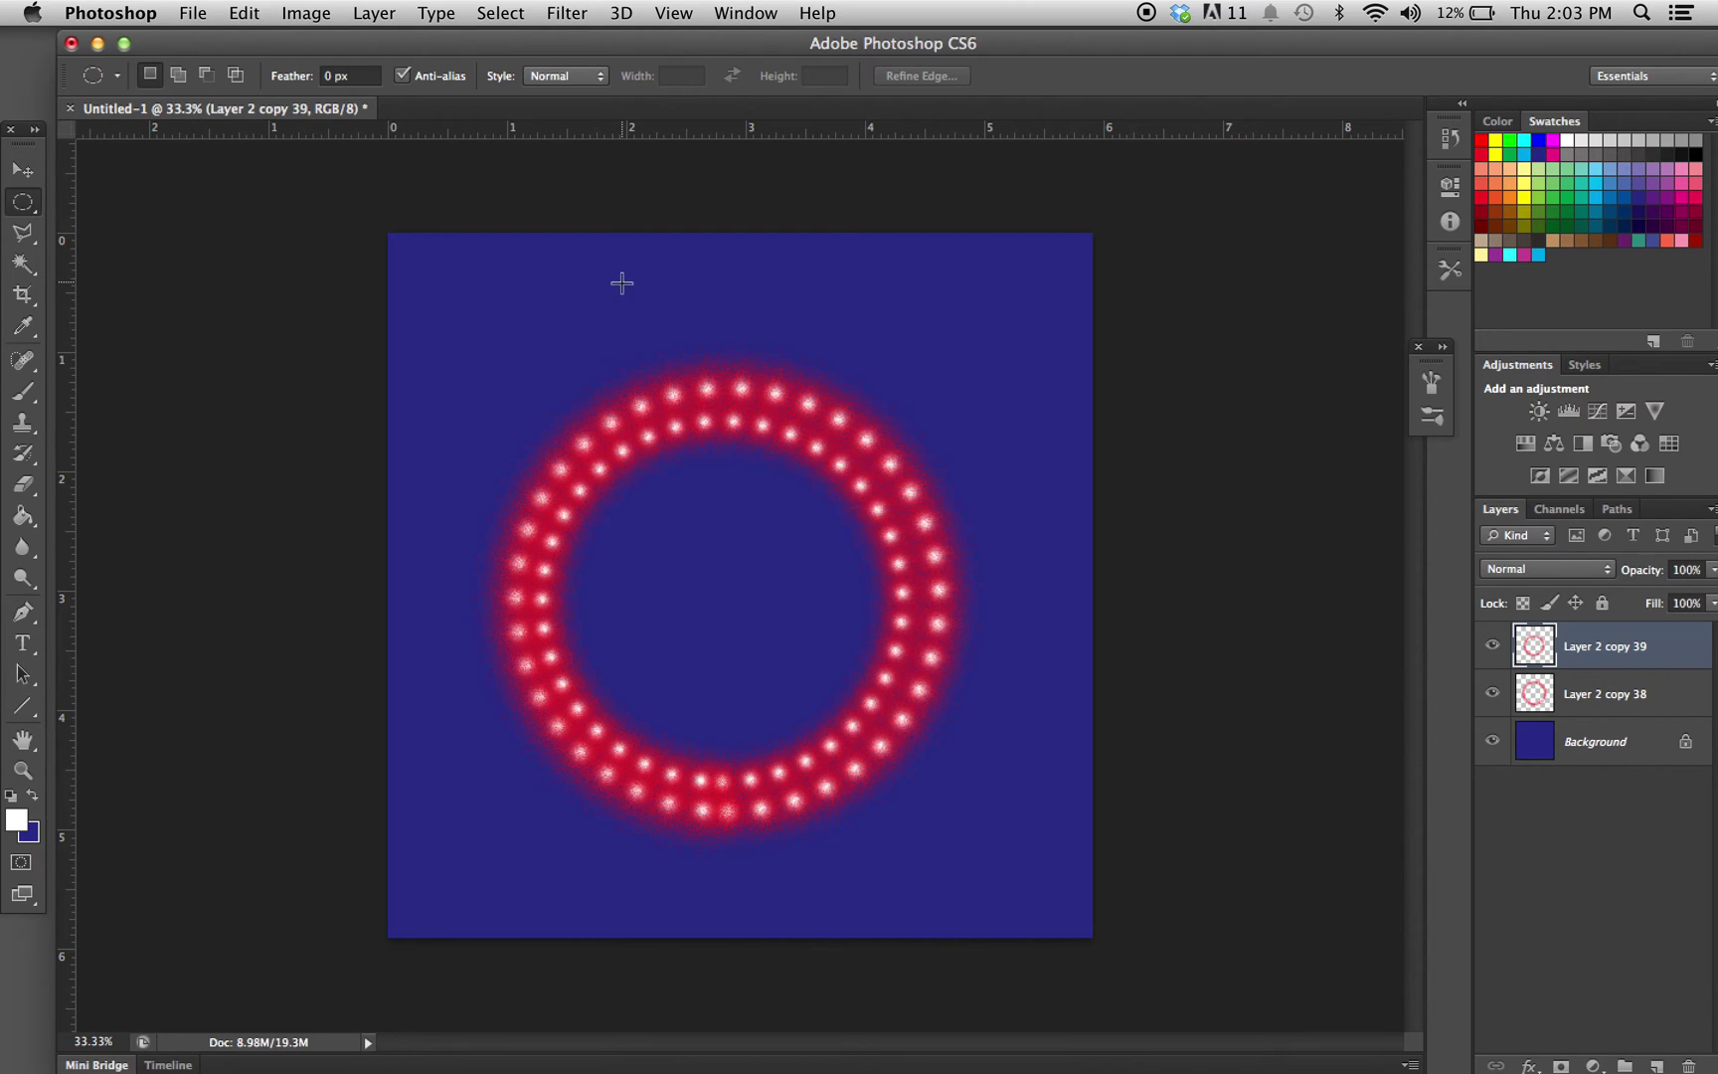
pyautogui.moveTo(572, 427); pyautogui.dragTo(942, 829)
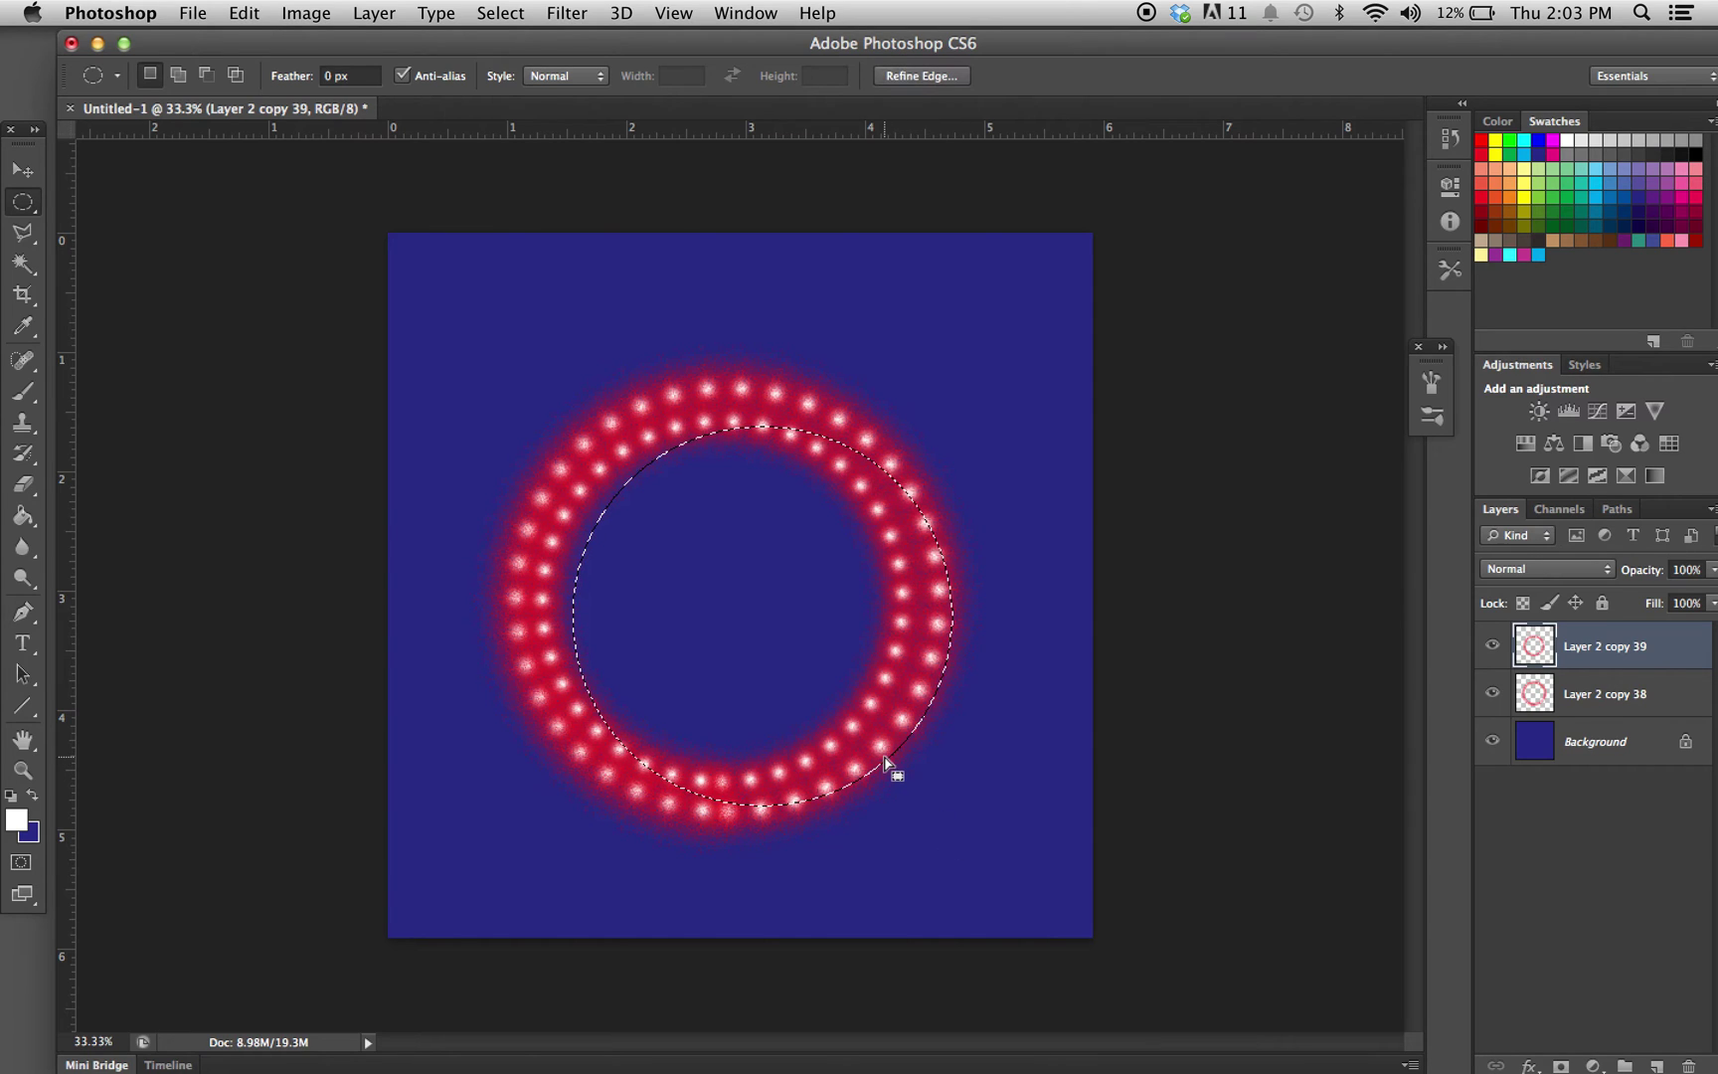
pyautogui.moveTo(885, 763); pyautogui.dragTo(844, 747)
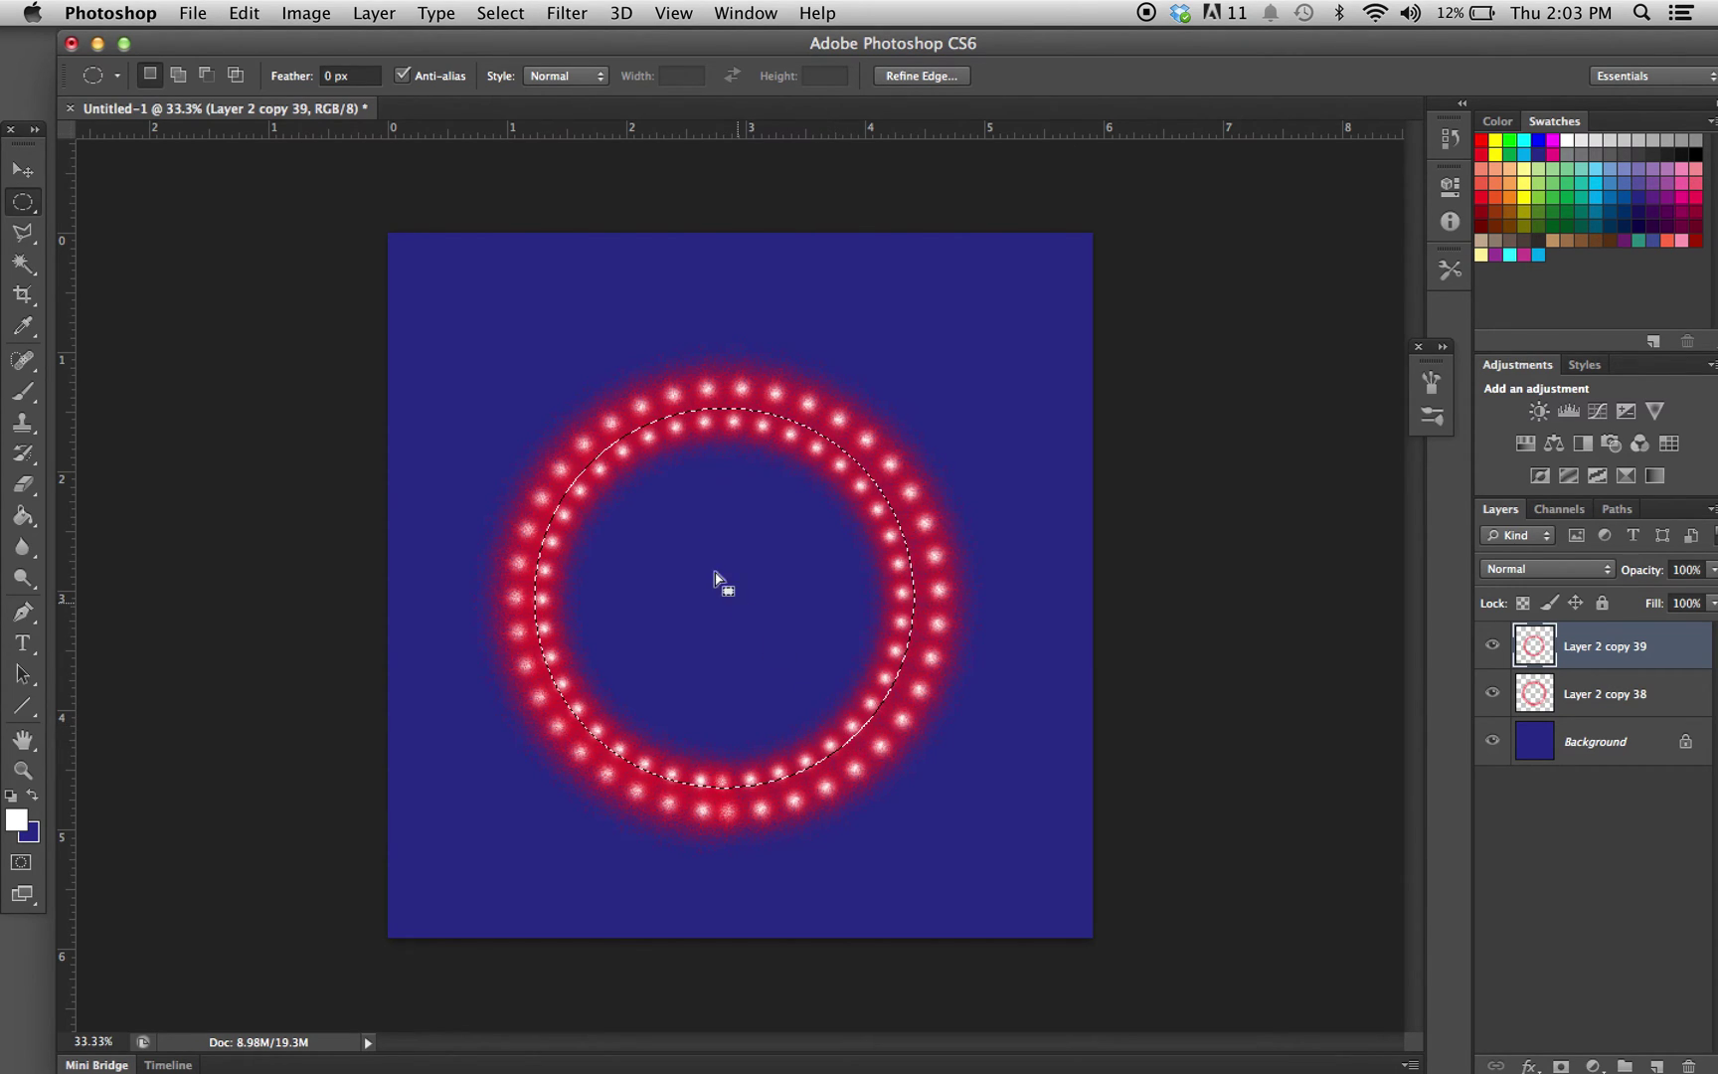
# Feather the circular selection with a 10-pixel radius
pyautogui.click(510, 16)
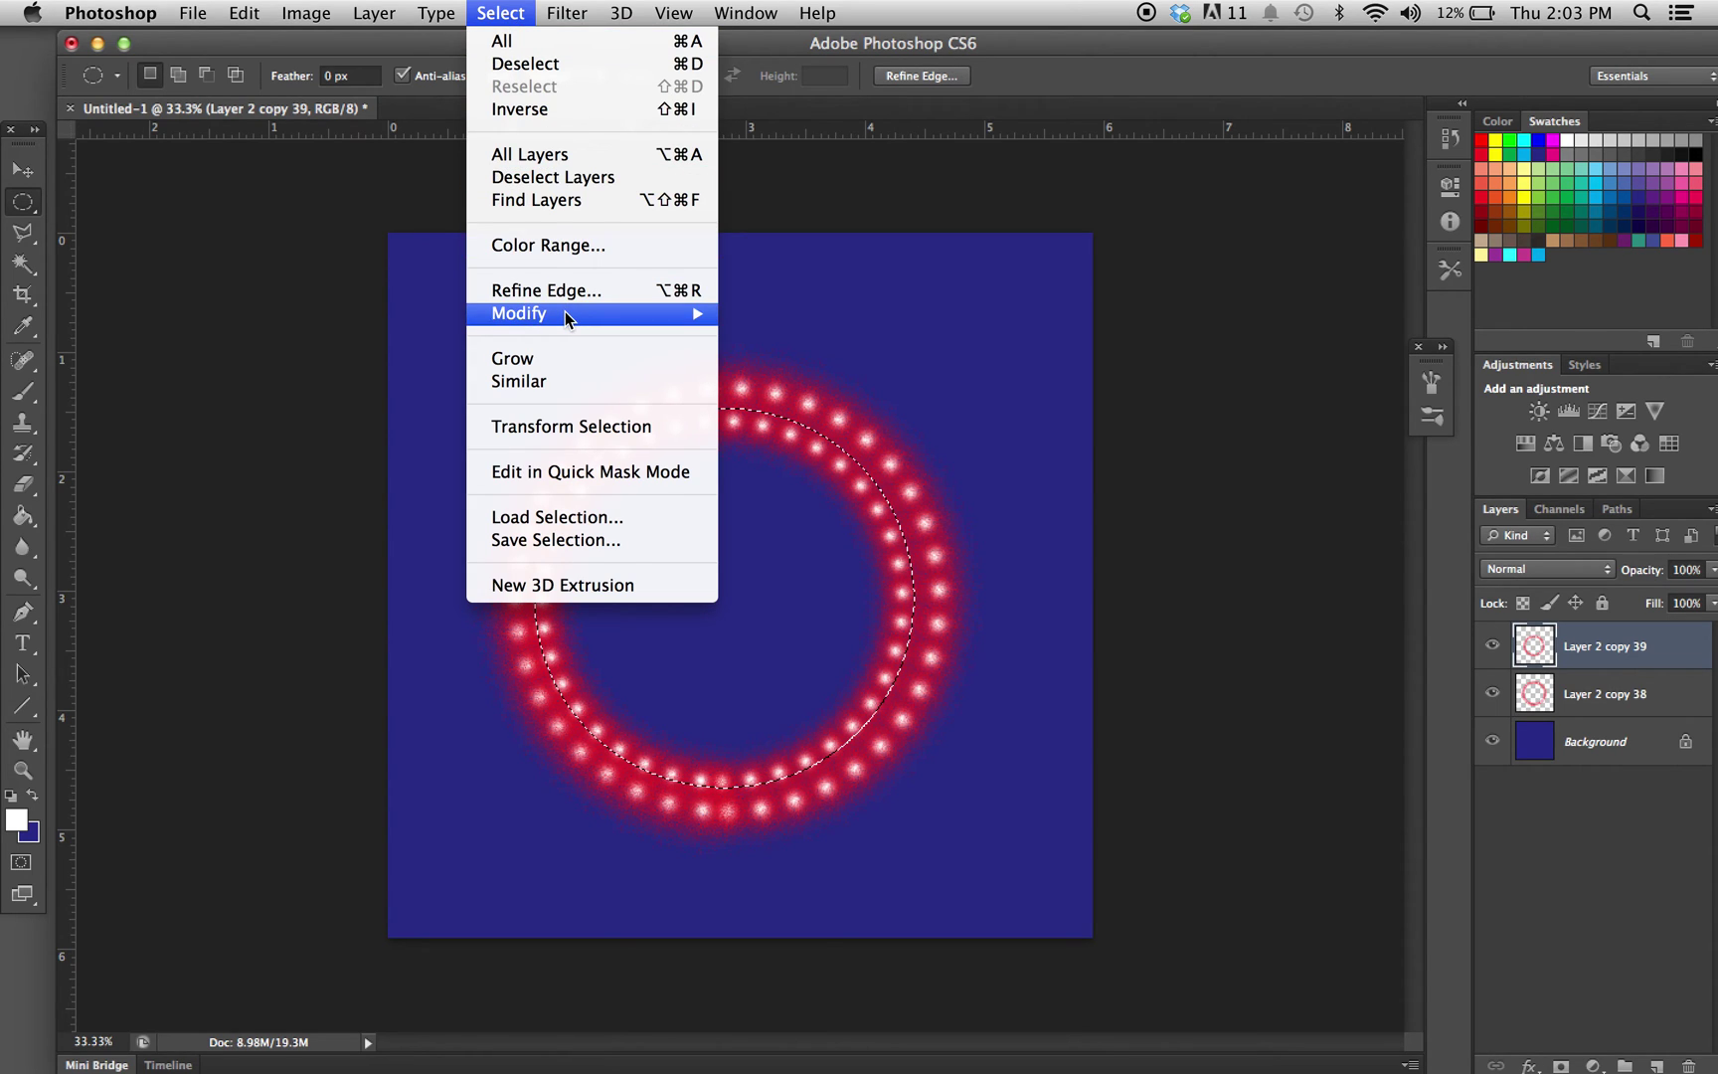
pyautogui.moveTo(567, 312)
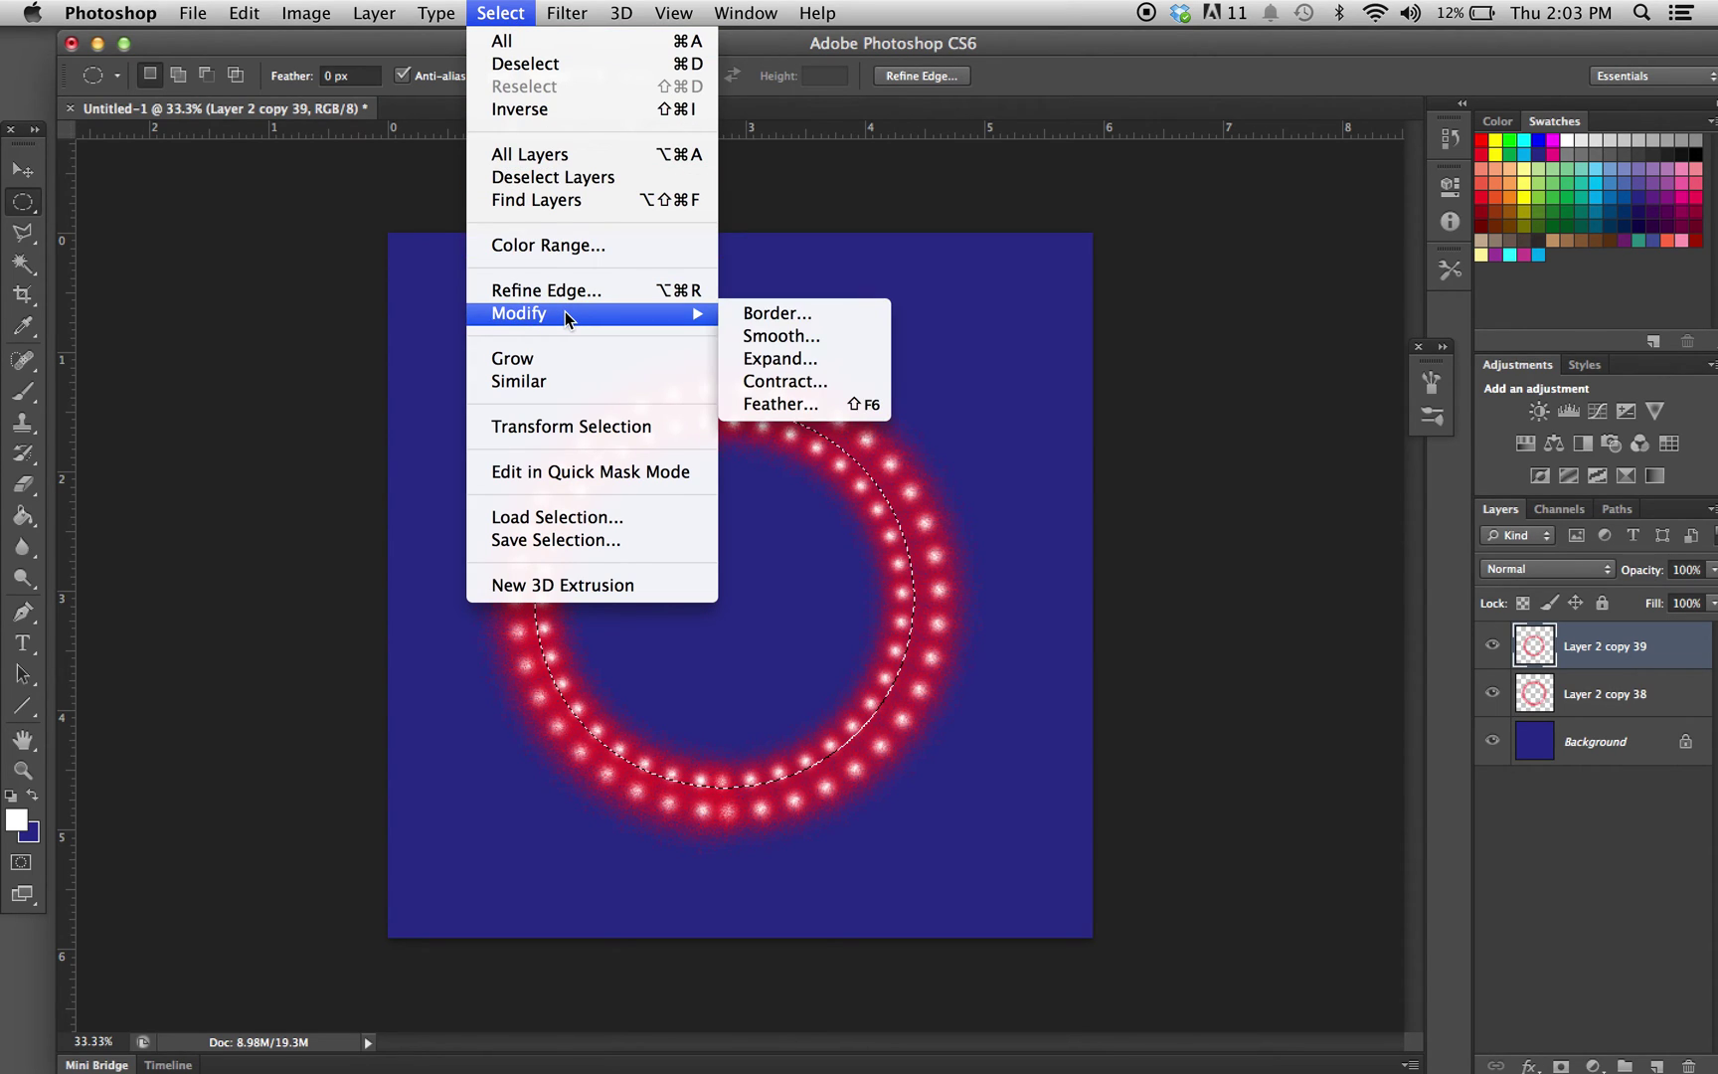
pyautogui.click(817, 403)
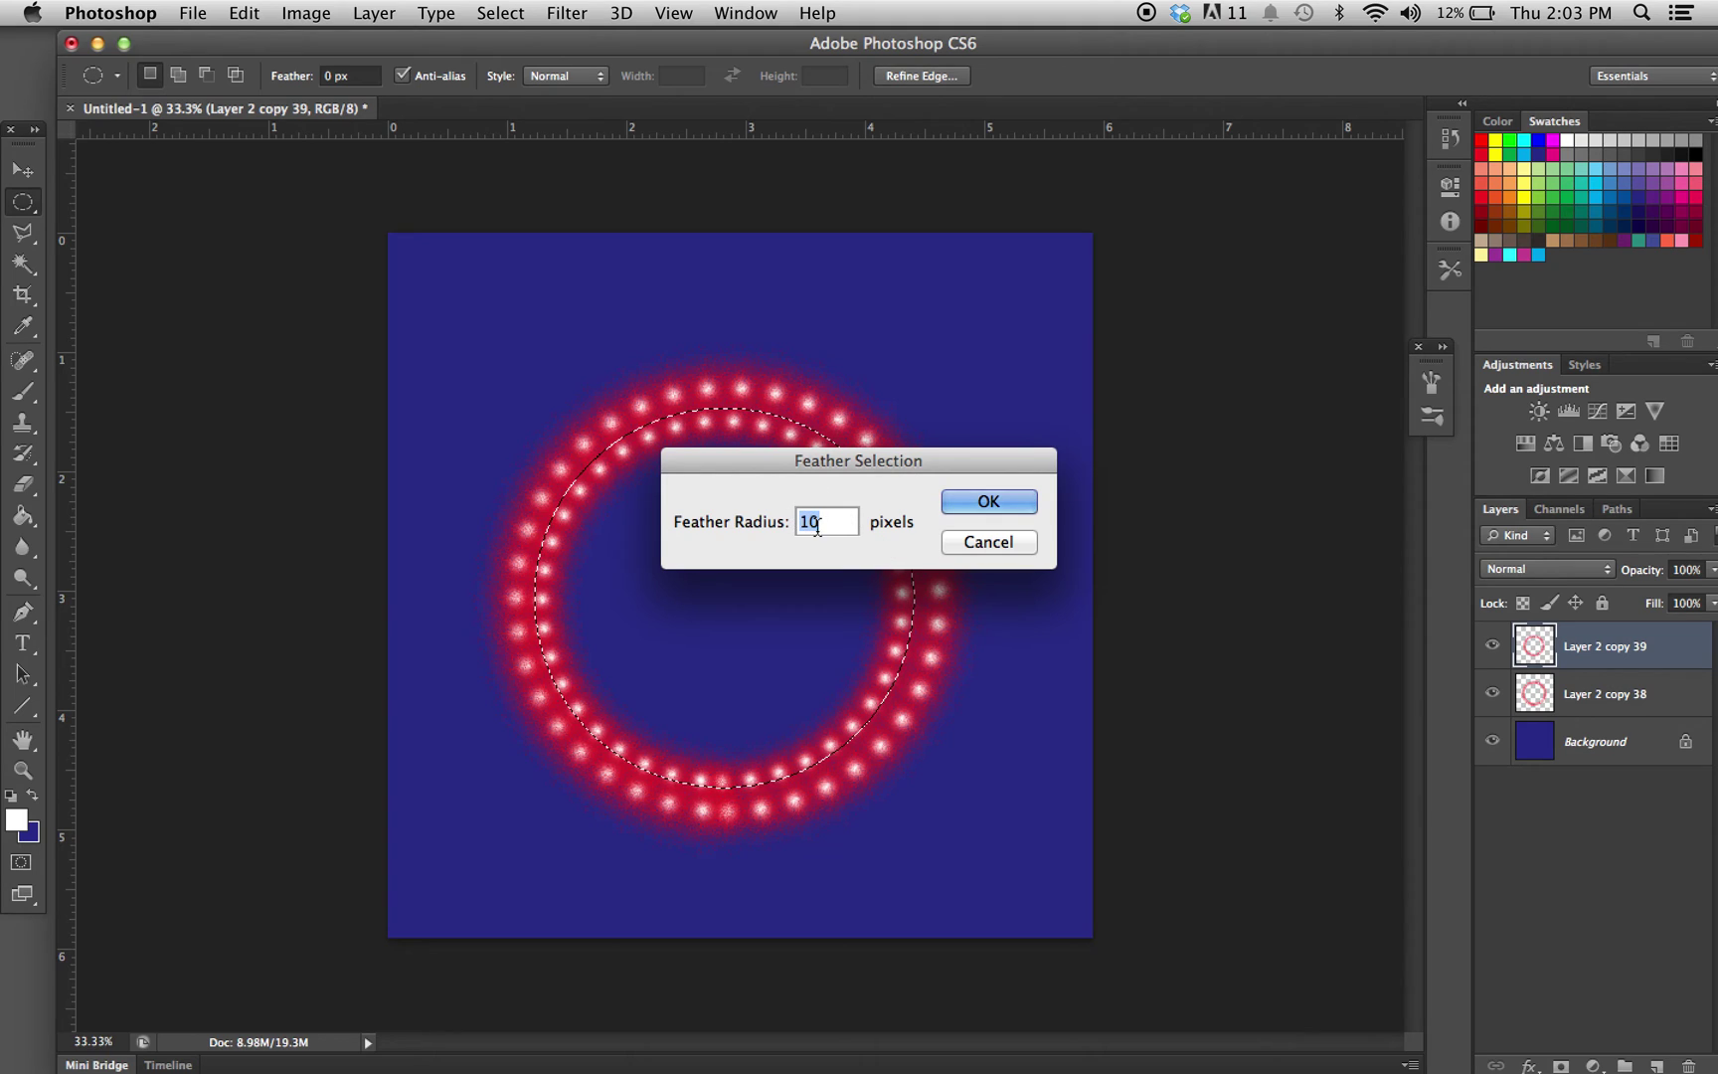
pyautogui.click(989, 499)
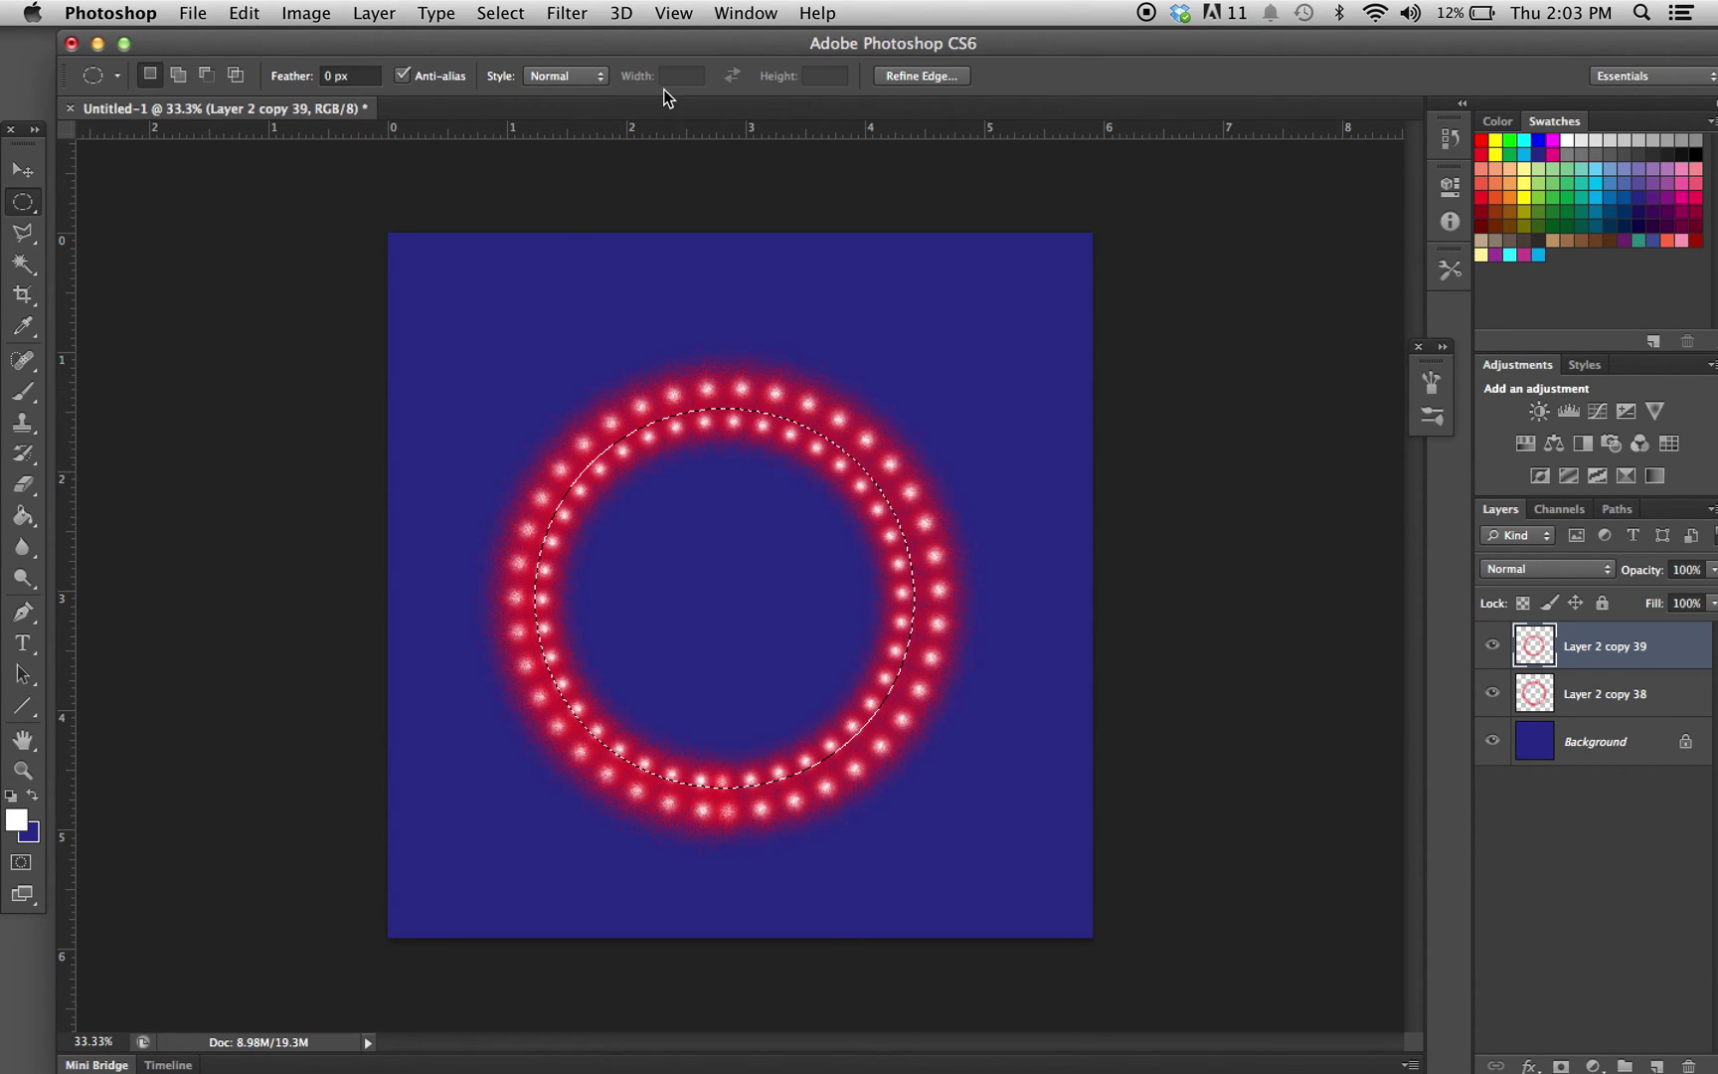
pyautogui.click(568, 14)
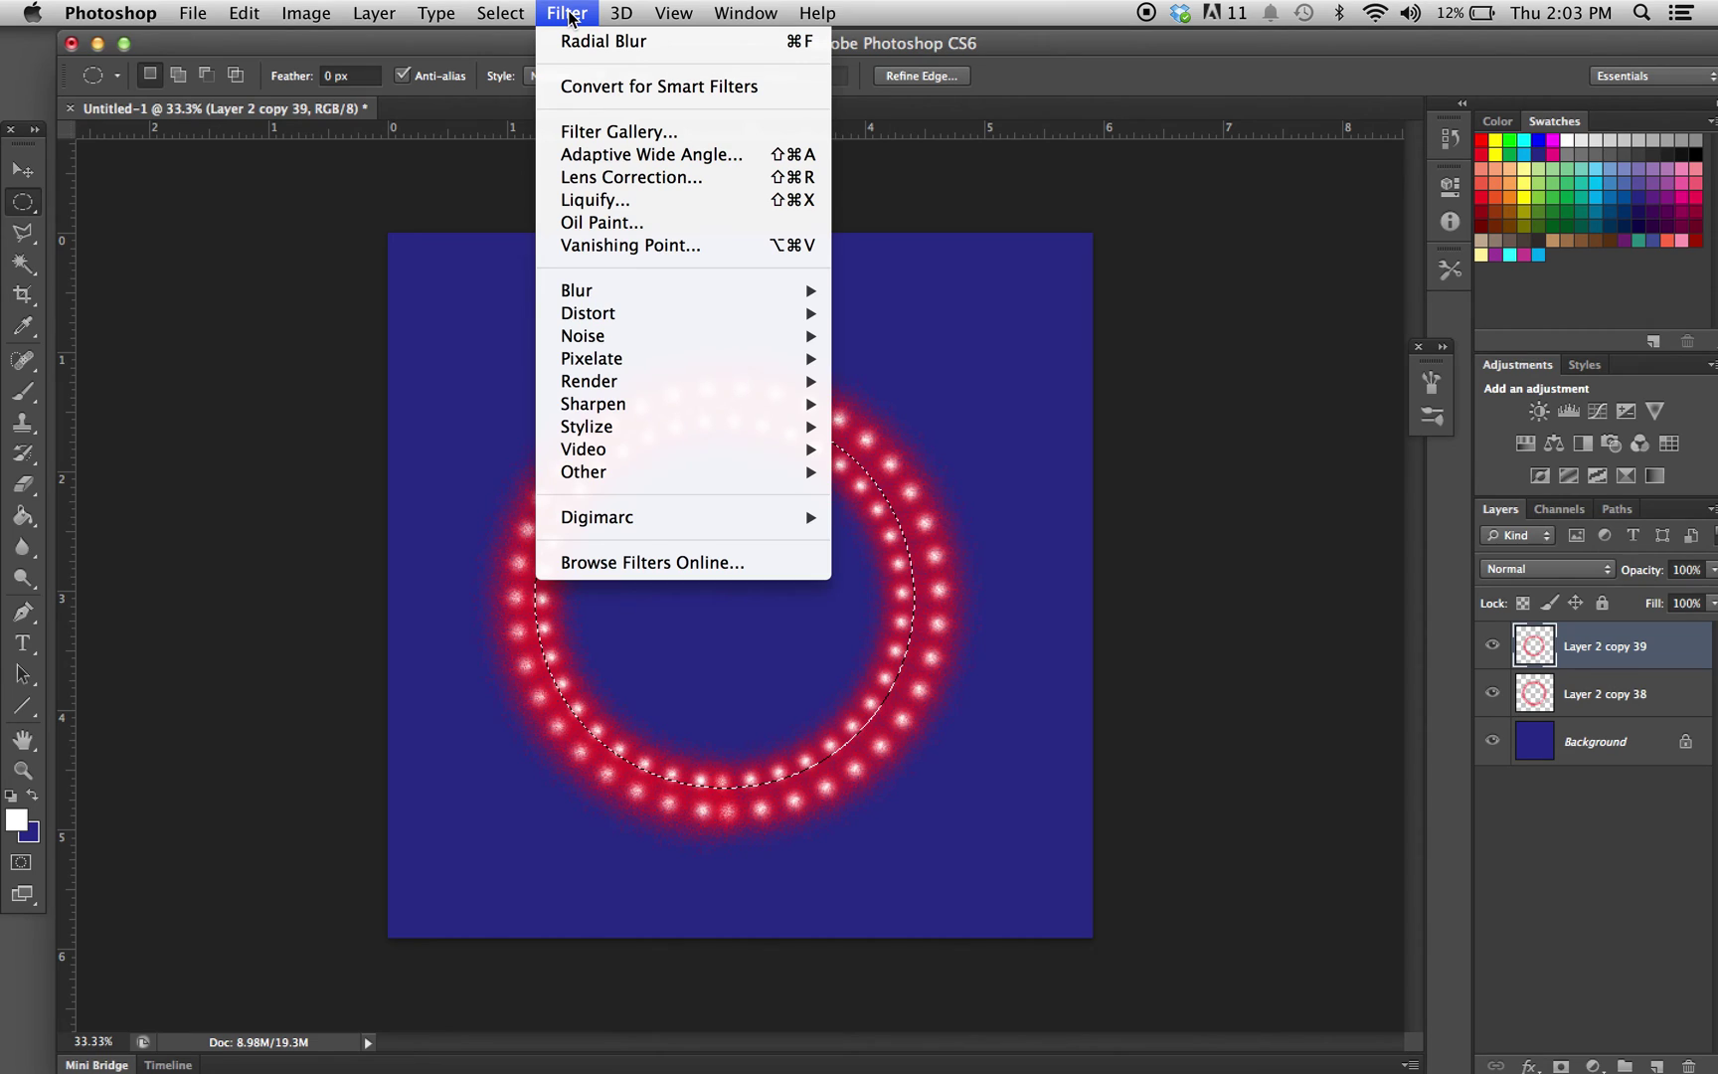
# Apply a Zoom, Best-quality Radial Blur of amount 100, keeping Layer 2 copy 39 when asked to delete it
pyautogui.moveTo(635, 289)
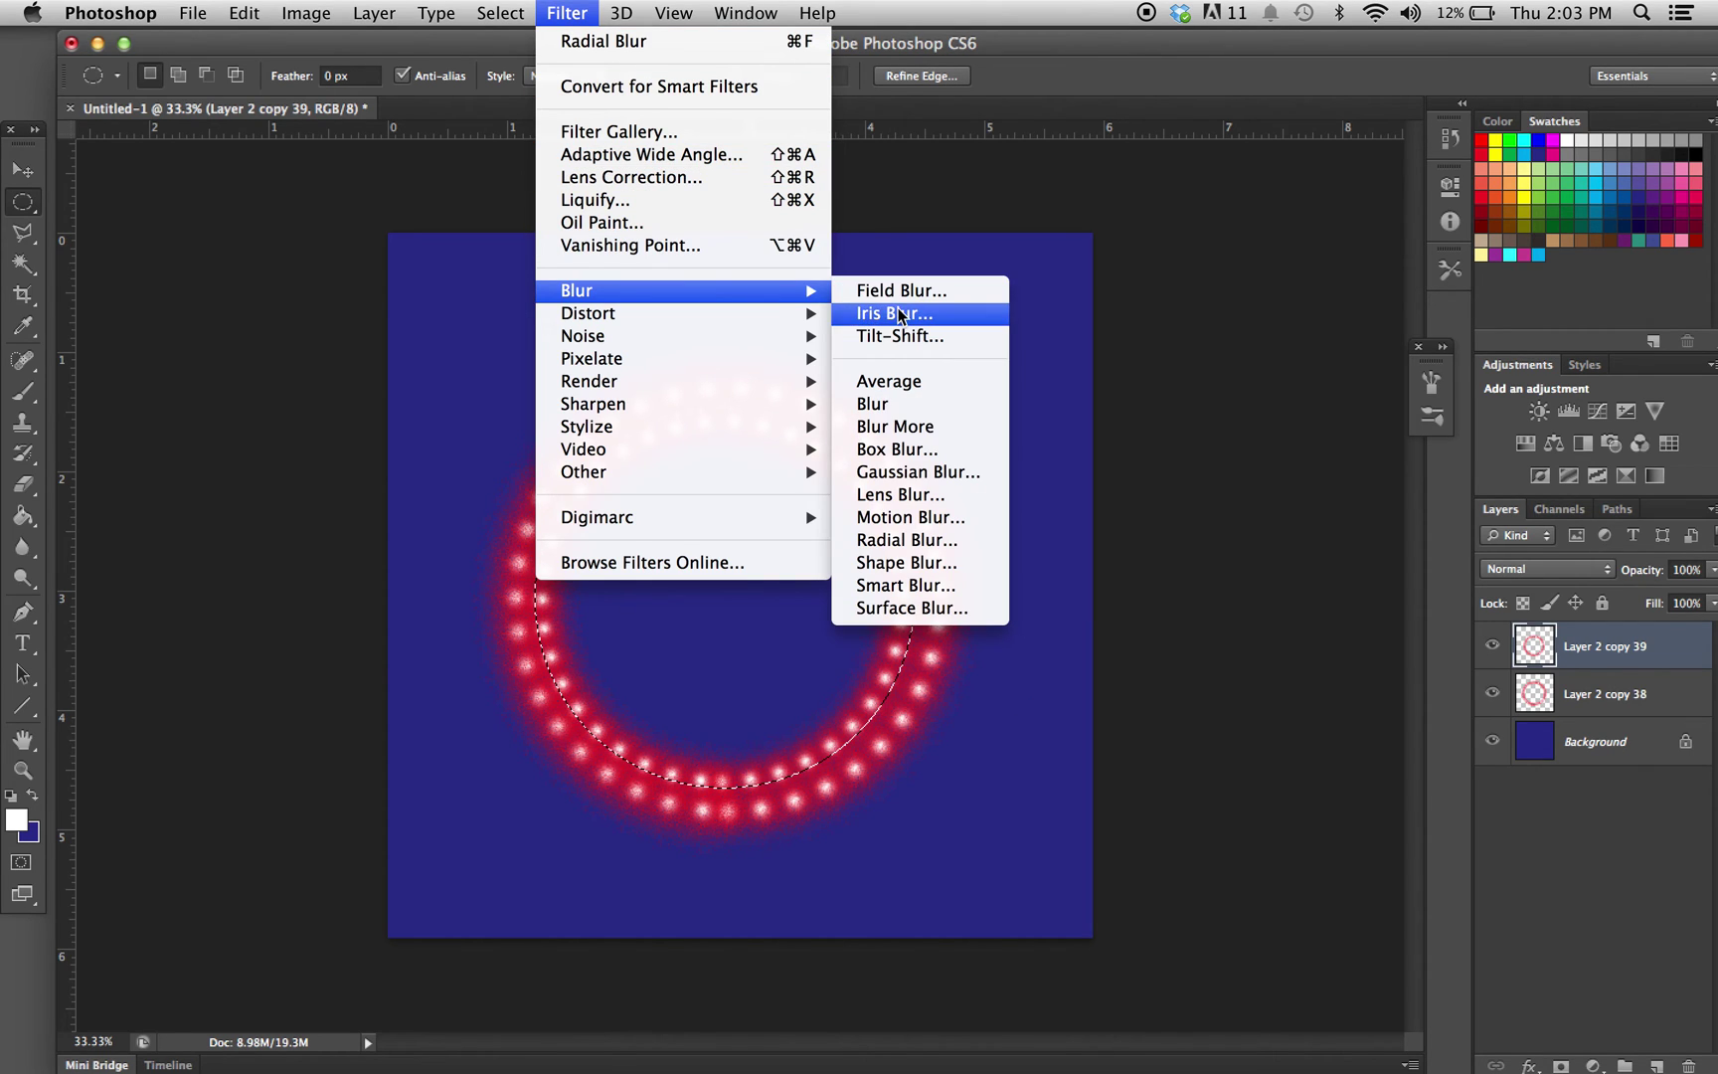
pyautogui.click(906, 540)
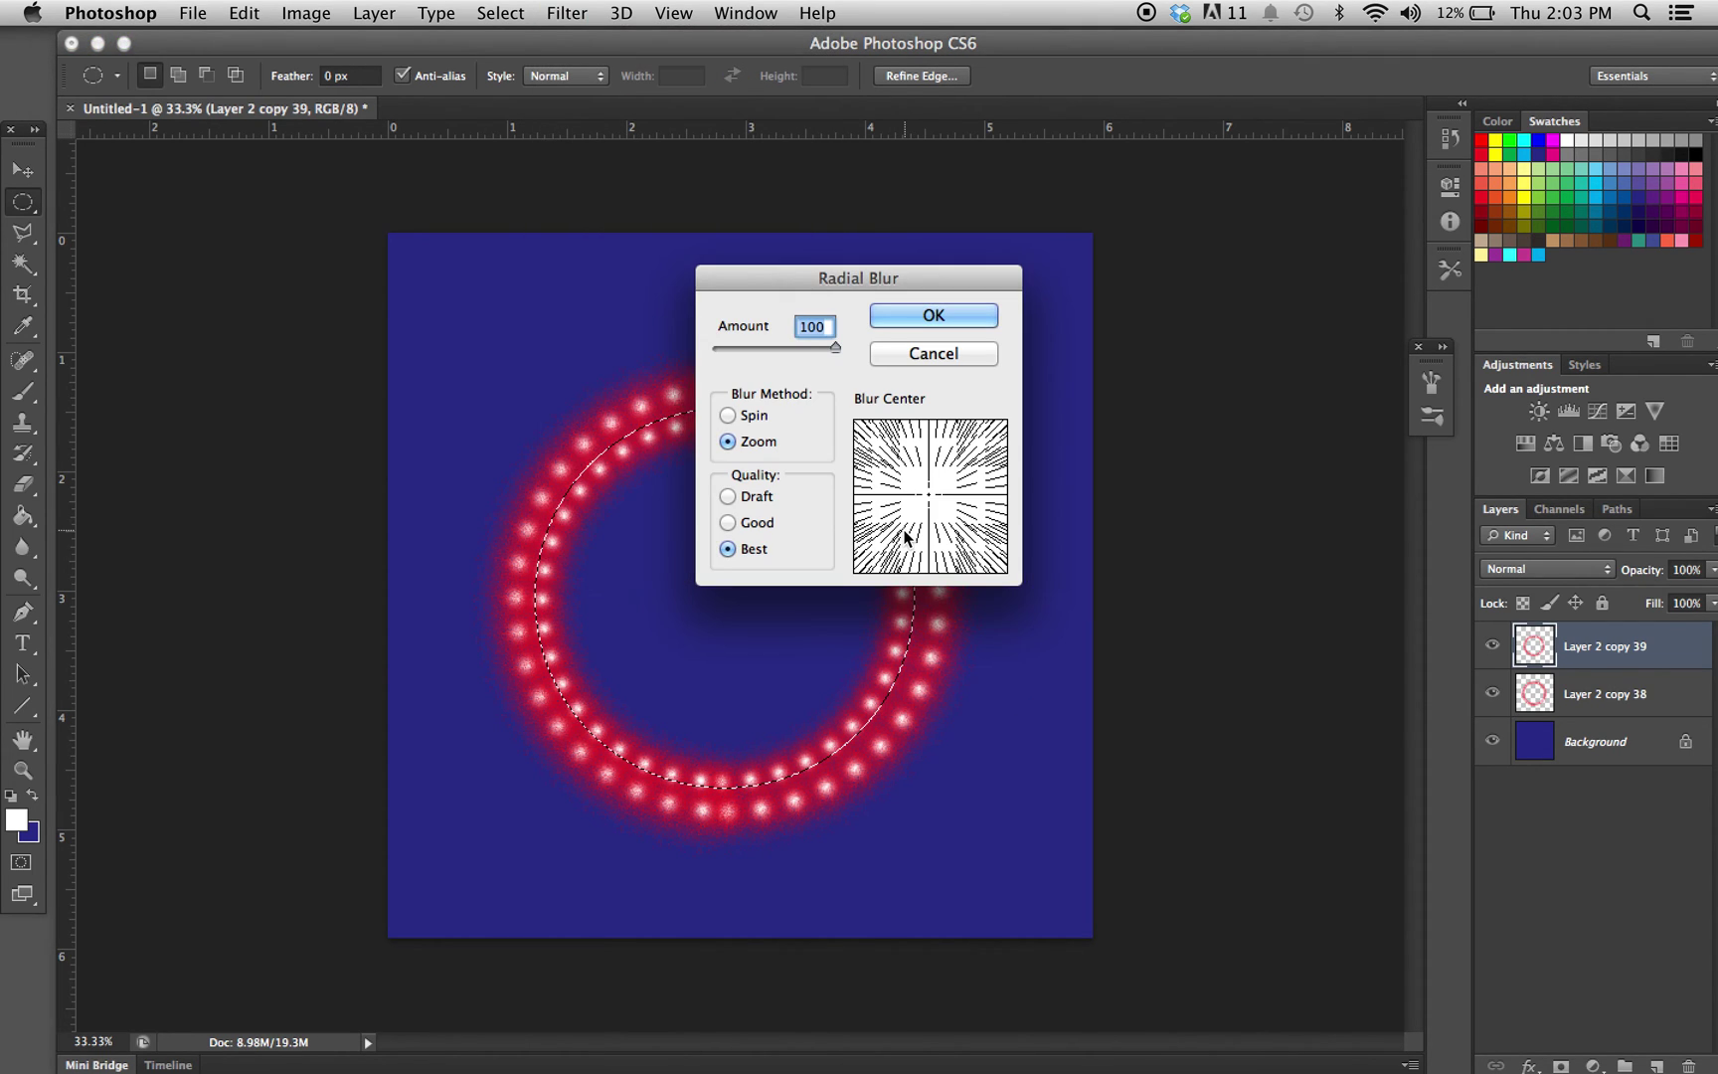
pyautogui.moveTo(898, 270); pyautogui.dragTo(1189, 235)
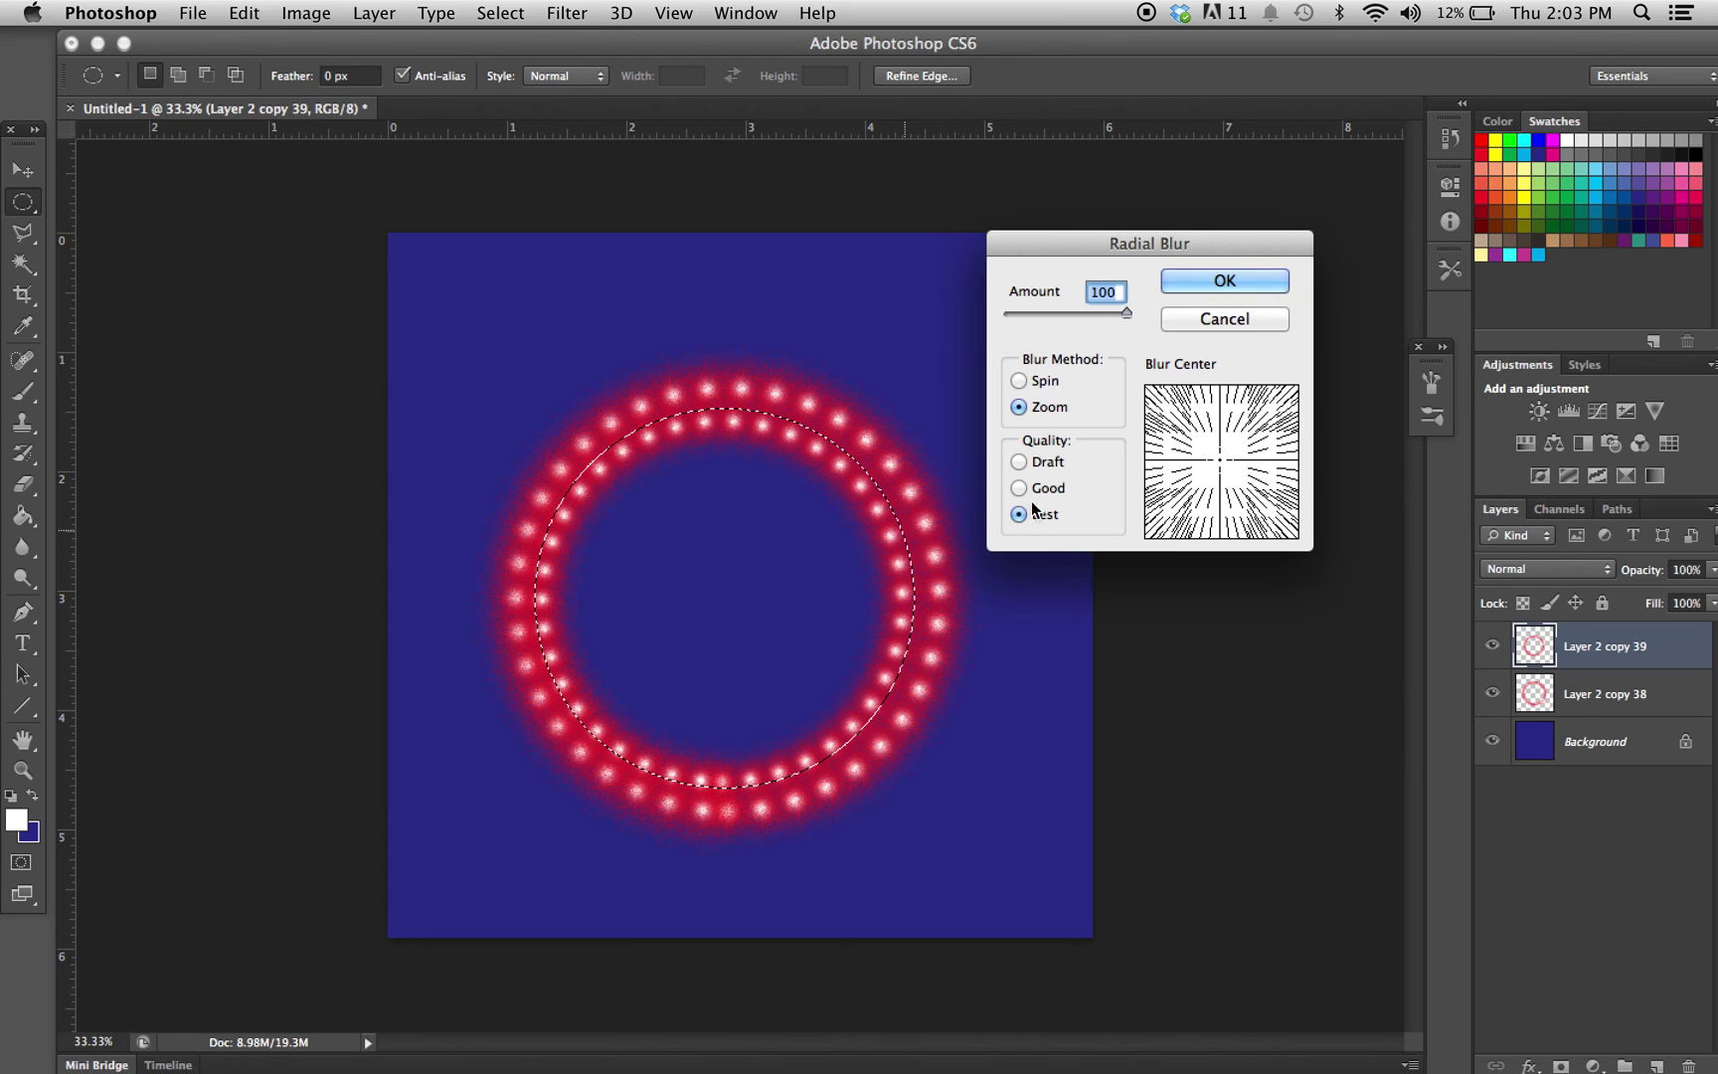
pyautogui.click(1231, 282)
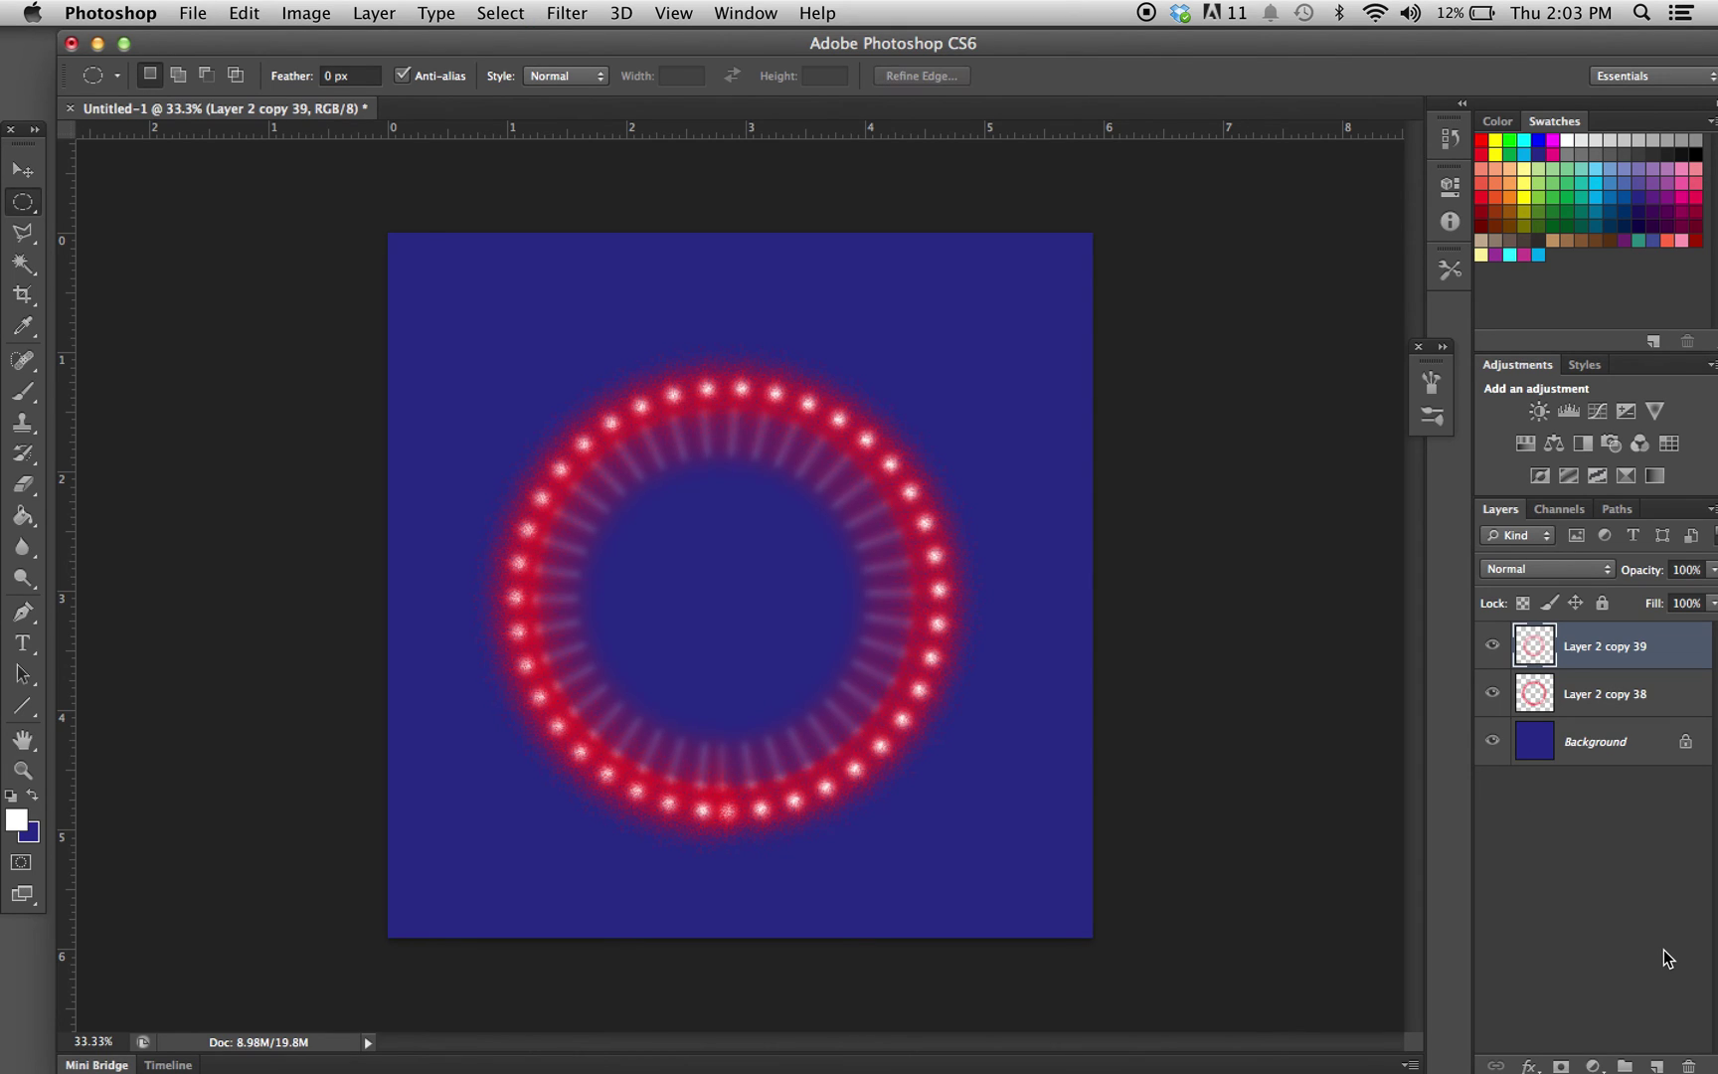
pyautogui.click(1684, 1065)
pyautogui.click(893, 403)
# On a new empty layer, paint one 500-px soft white brush dab at the ring centre
pyautogui.click(1655, 1065)
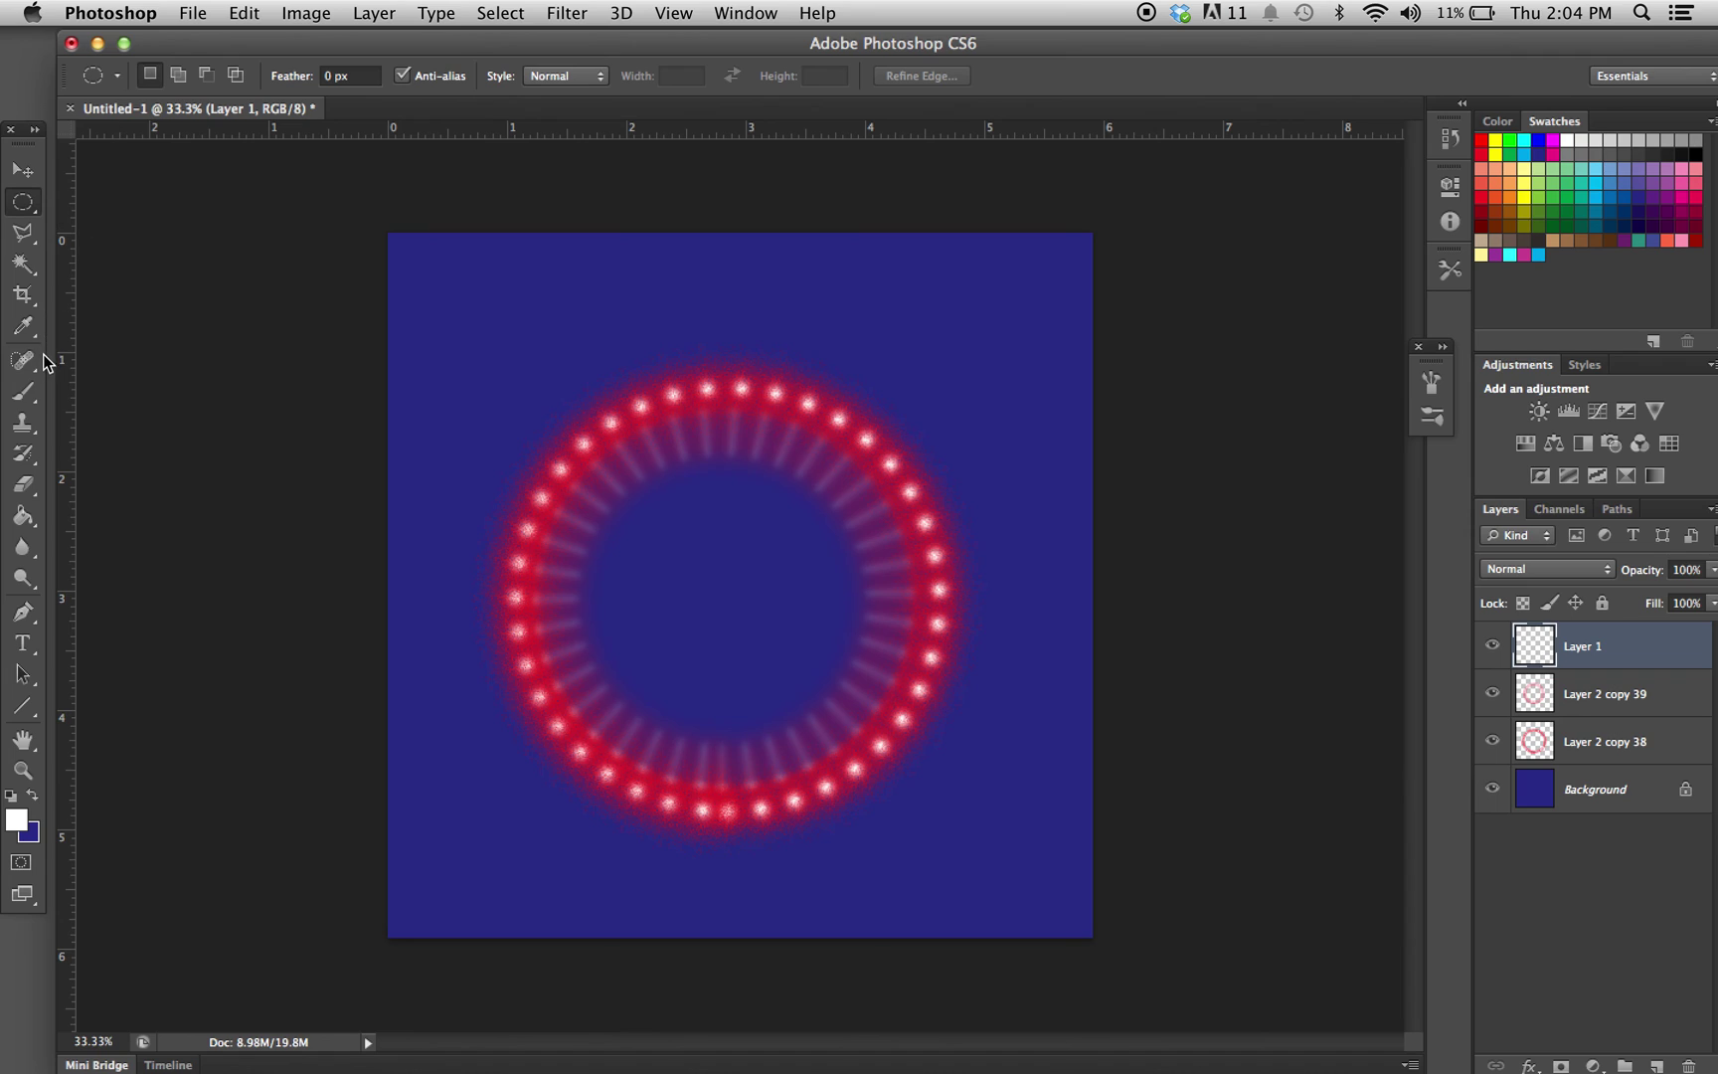
pyautogui.click(24, 393)
pyautogui.press(']')
pyautogui.press(']')
pyautogui.press(']')
pyautogui.press(']')
pyautogui.press(']')
pyautogui.press(']')
pyautogui.press(']')
pyautogui.press(']')
pyautogui.press(']')
pyautogui.press(']')
pyautogui.press(']')
pyautogui.press(']')
pyautogui.press(']')
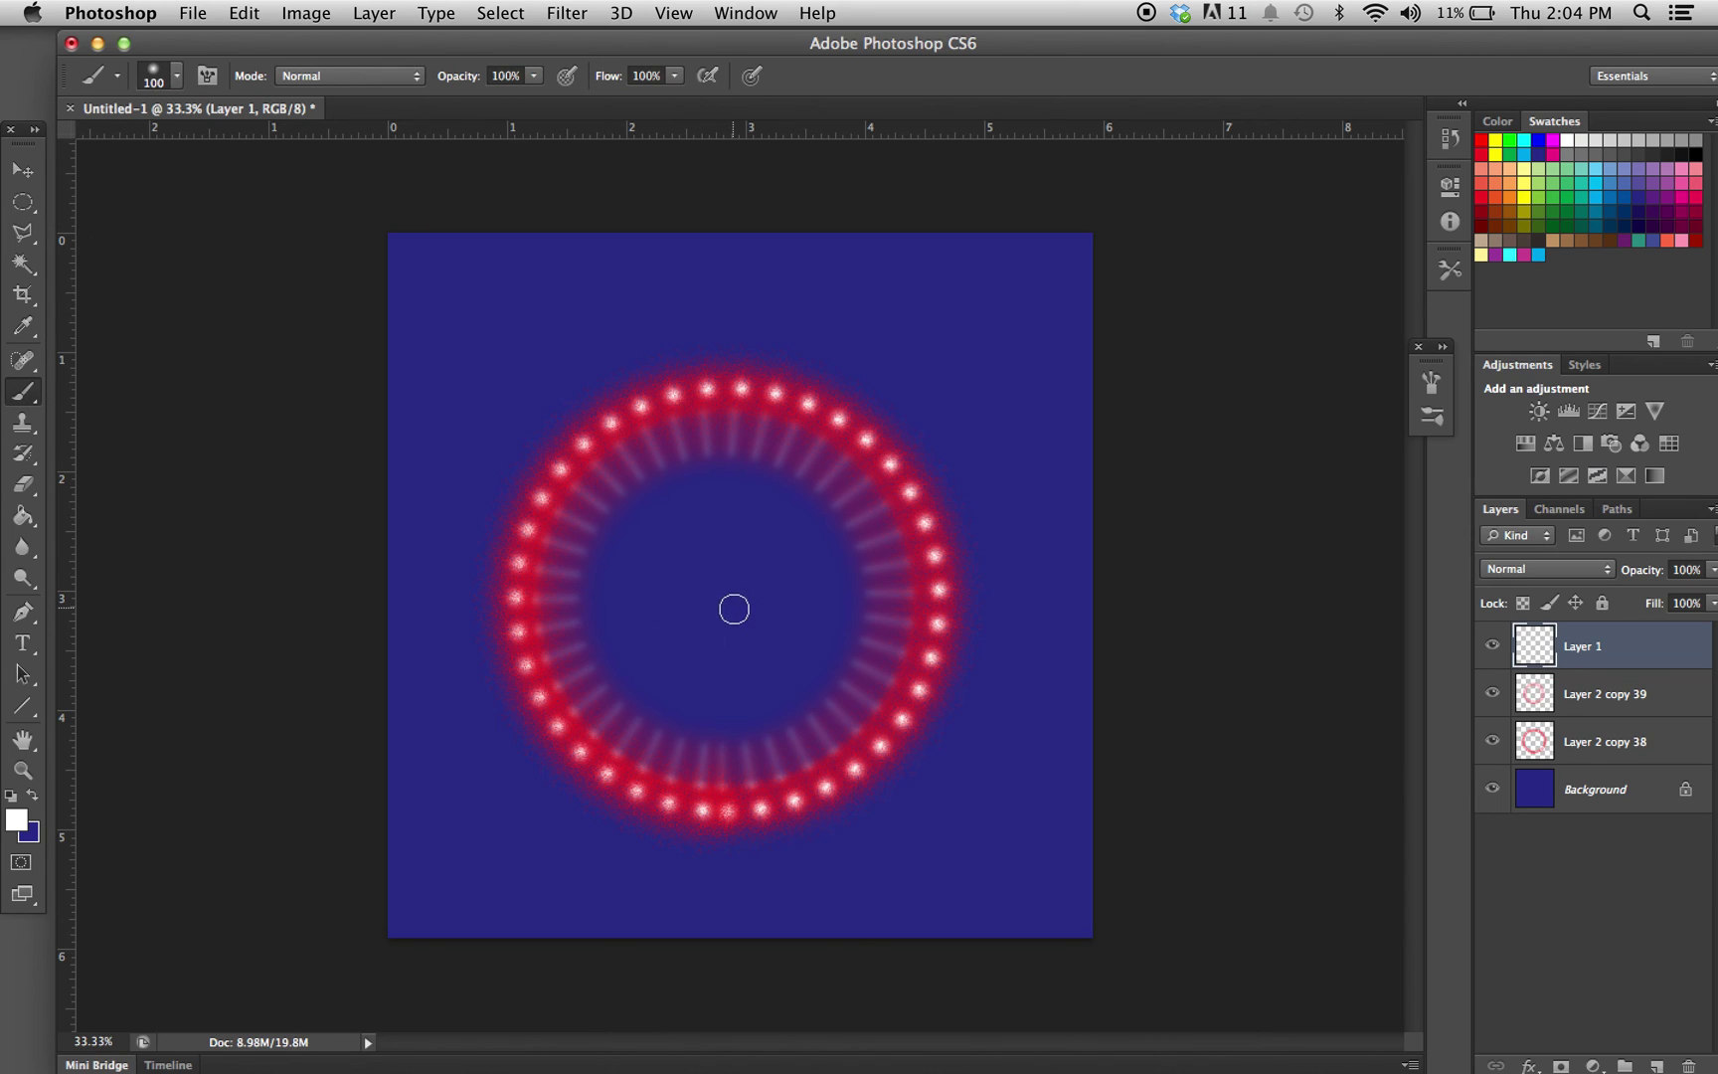
pyautogui.press(']')
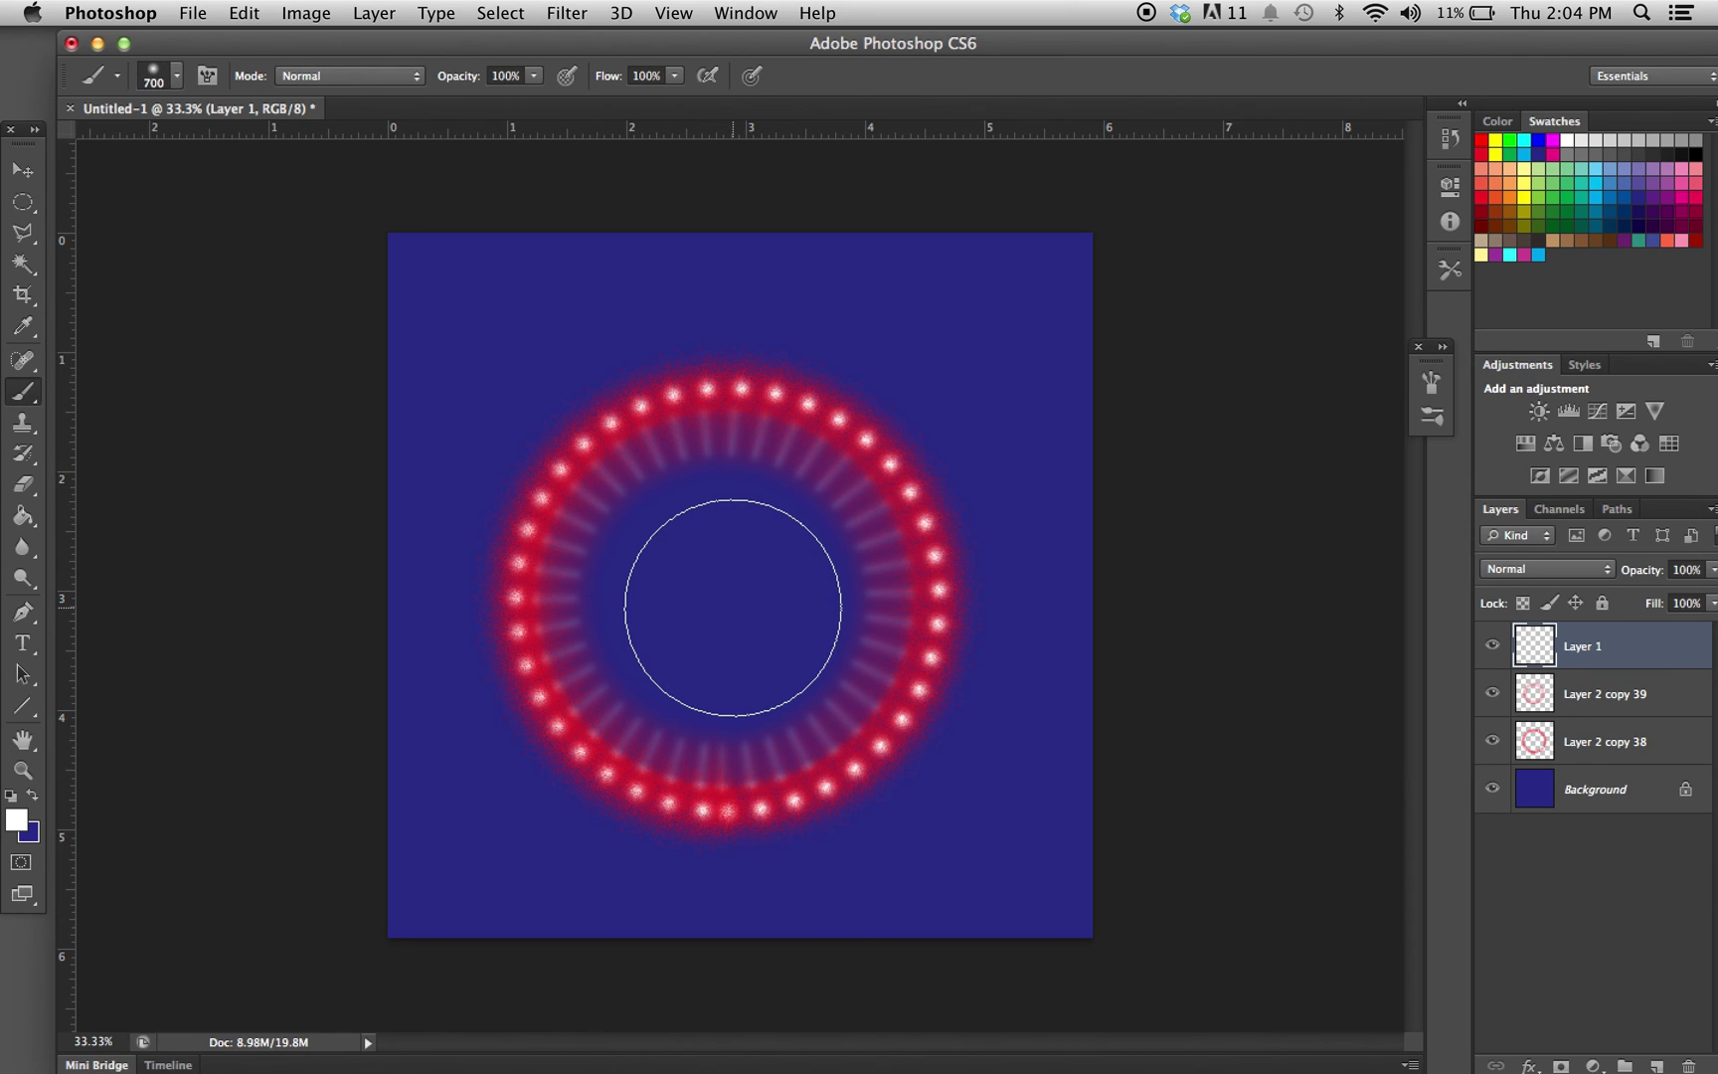
pyautogui.press('[')
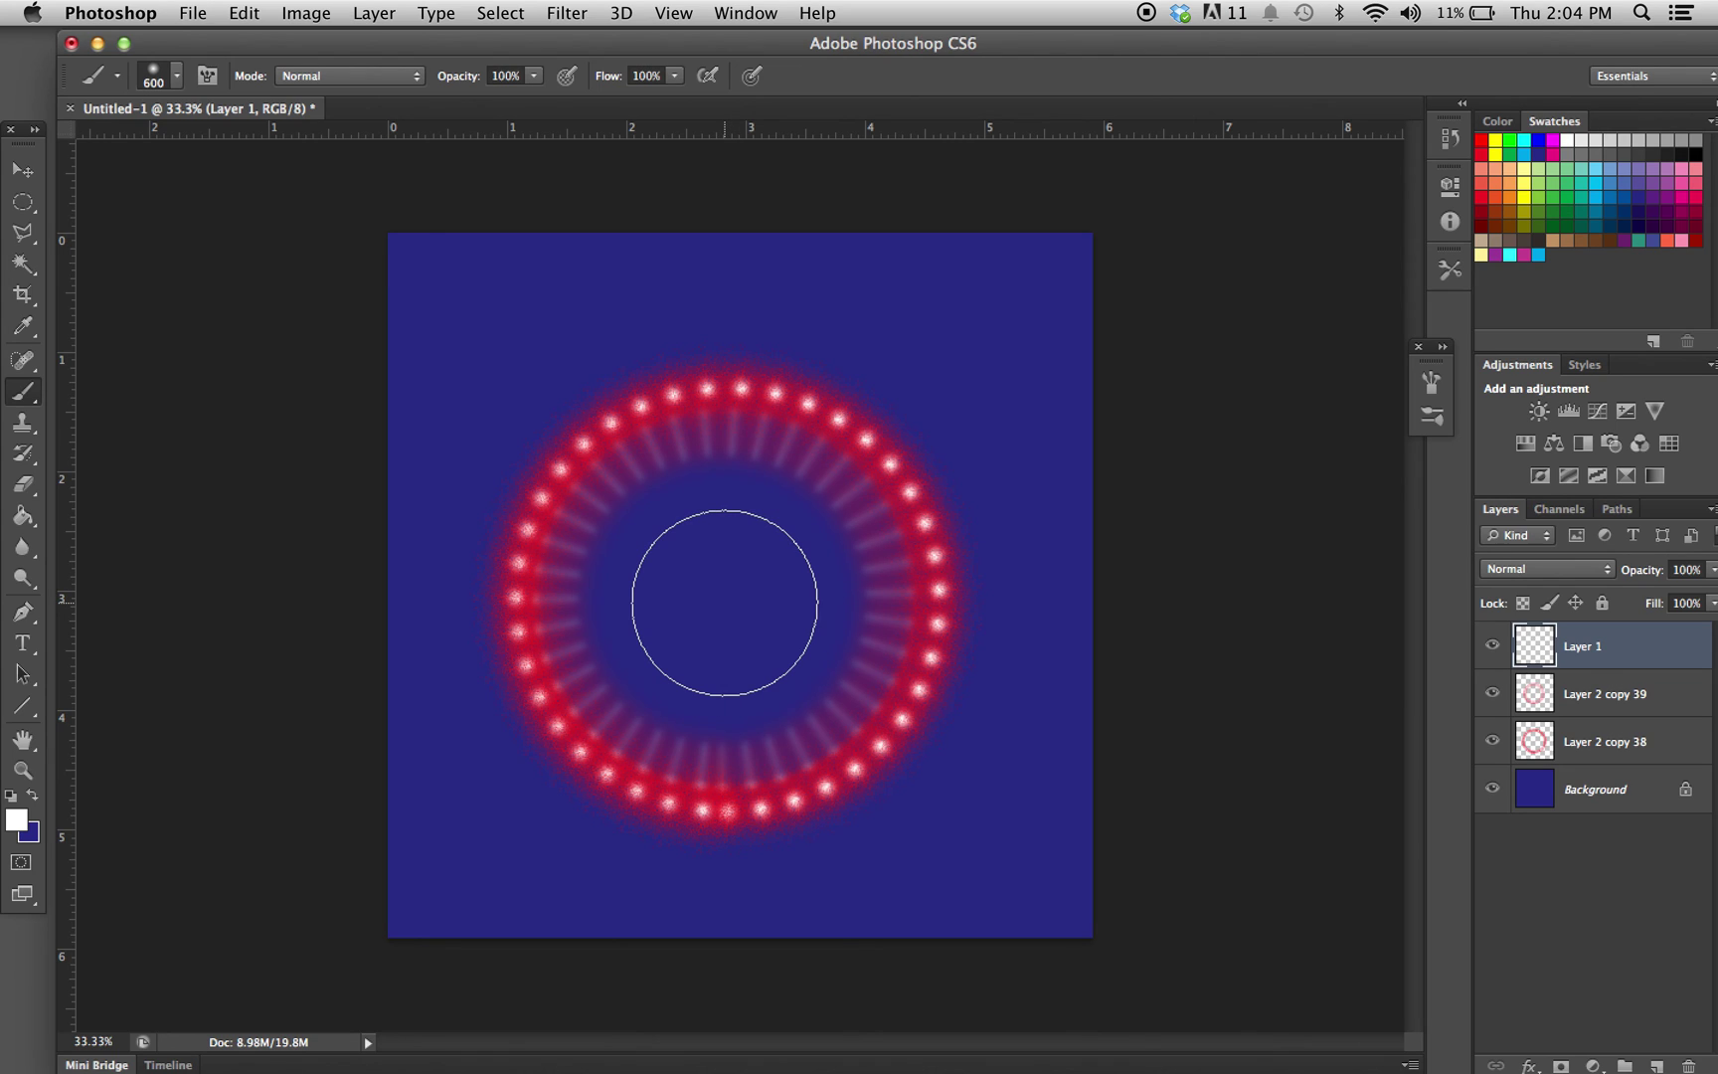
pyautogui.press('[')
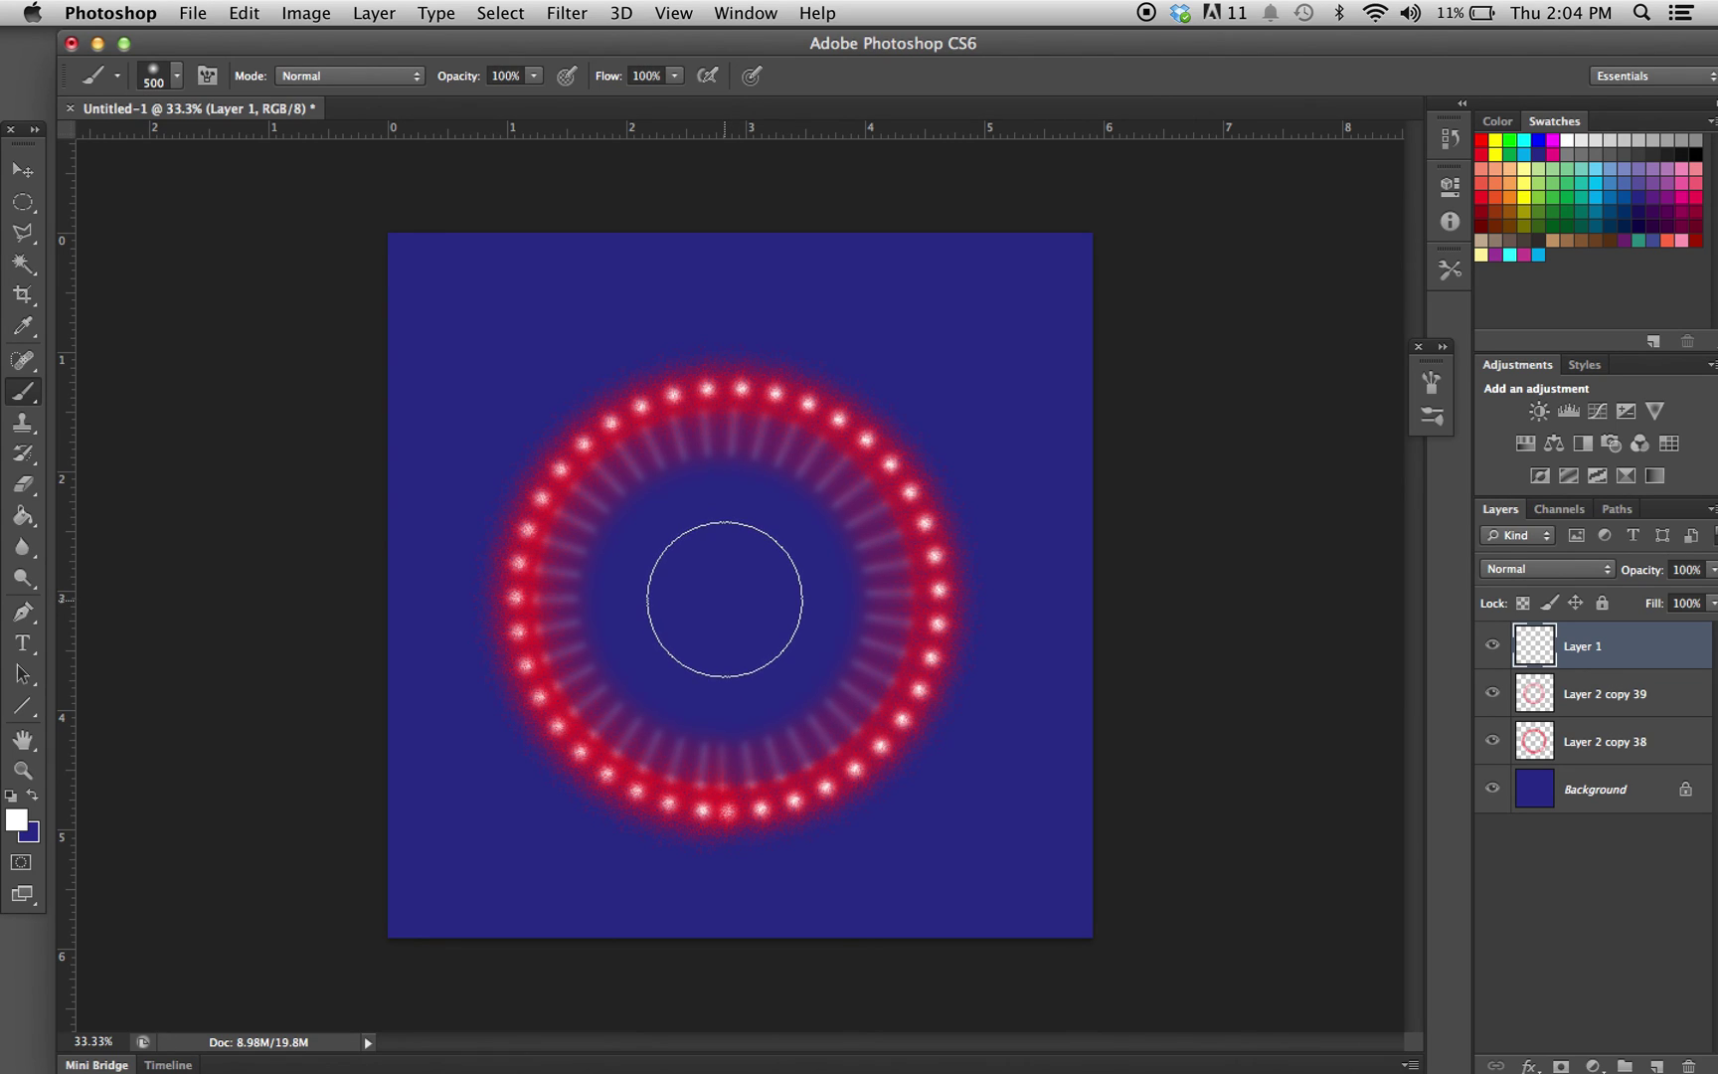
pyautogui.click(724, 602)
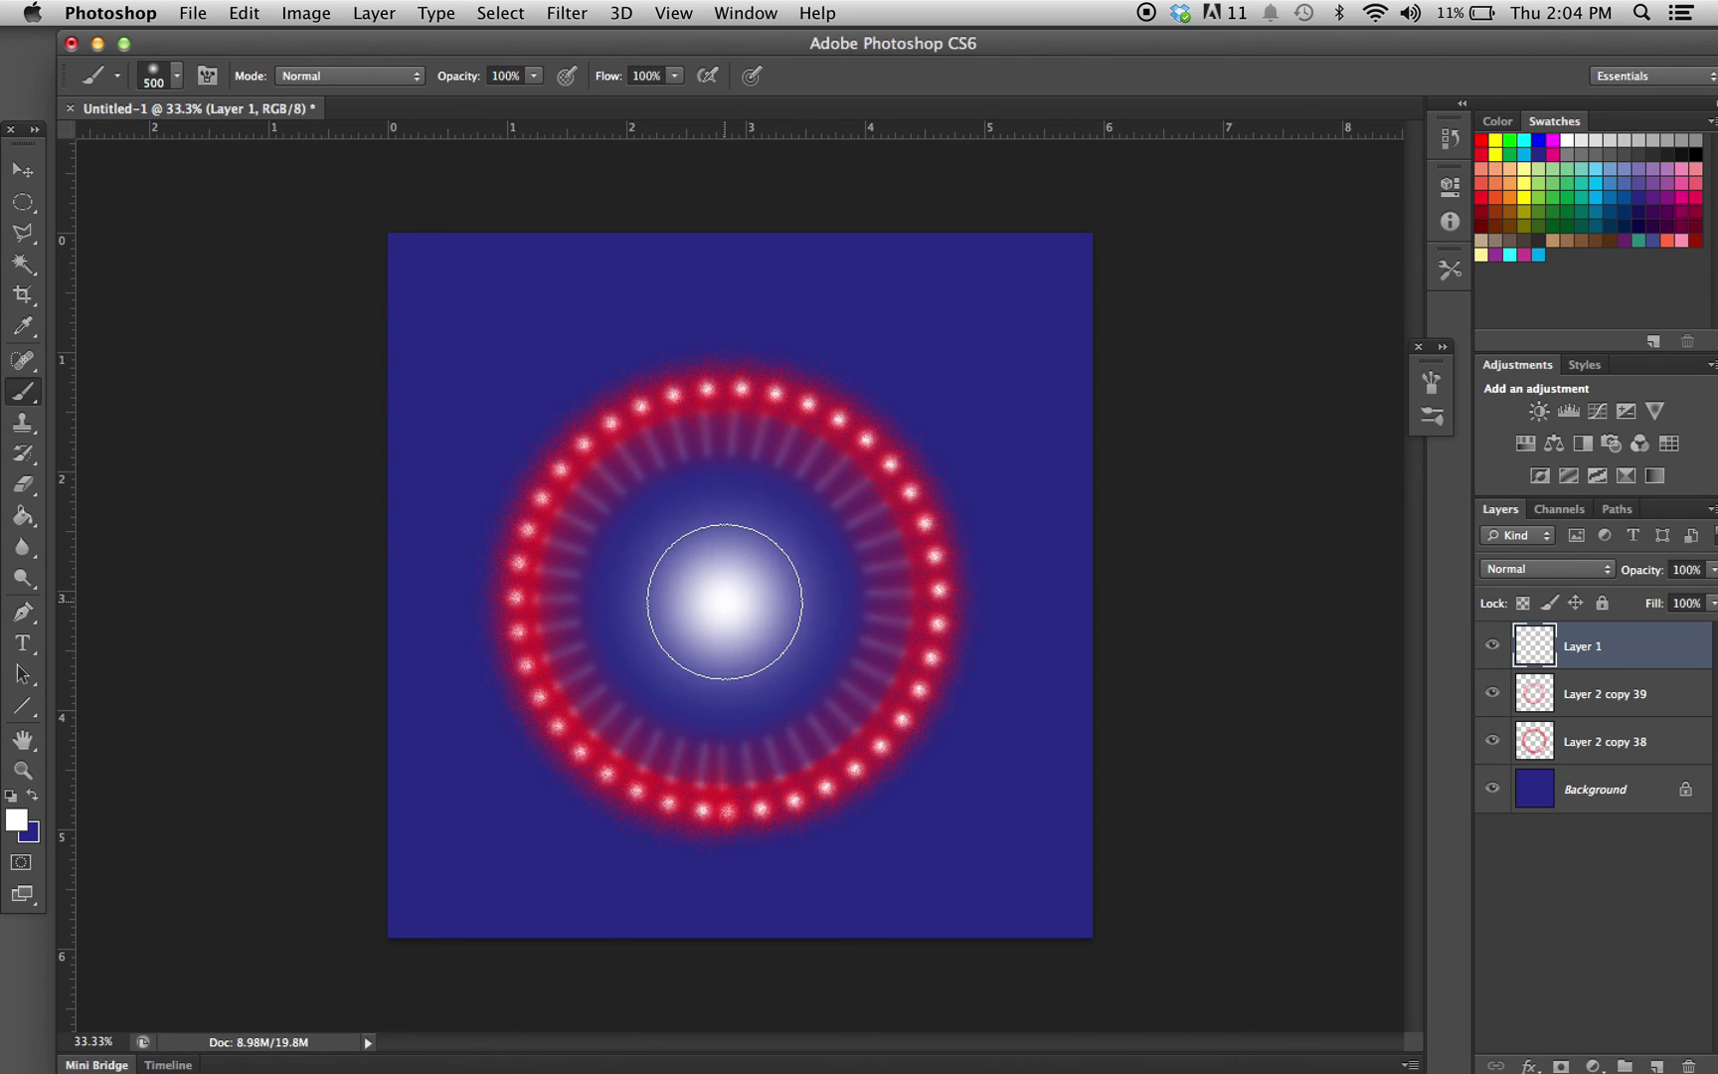
pyautogui.click(1585, 576)
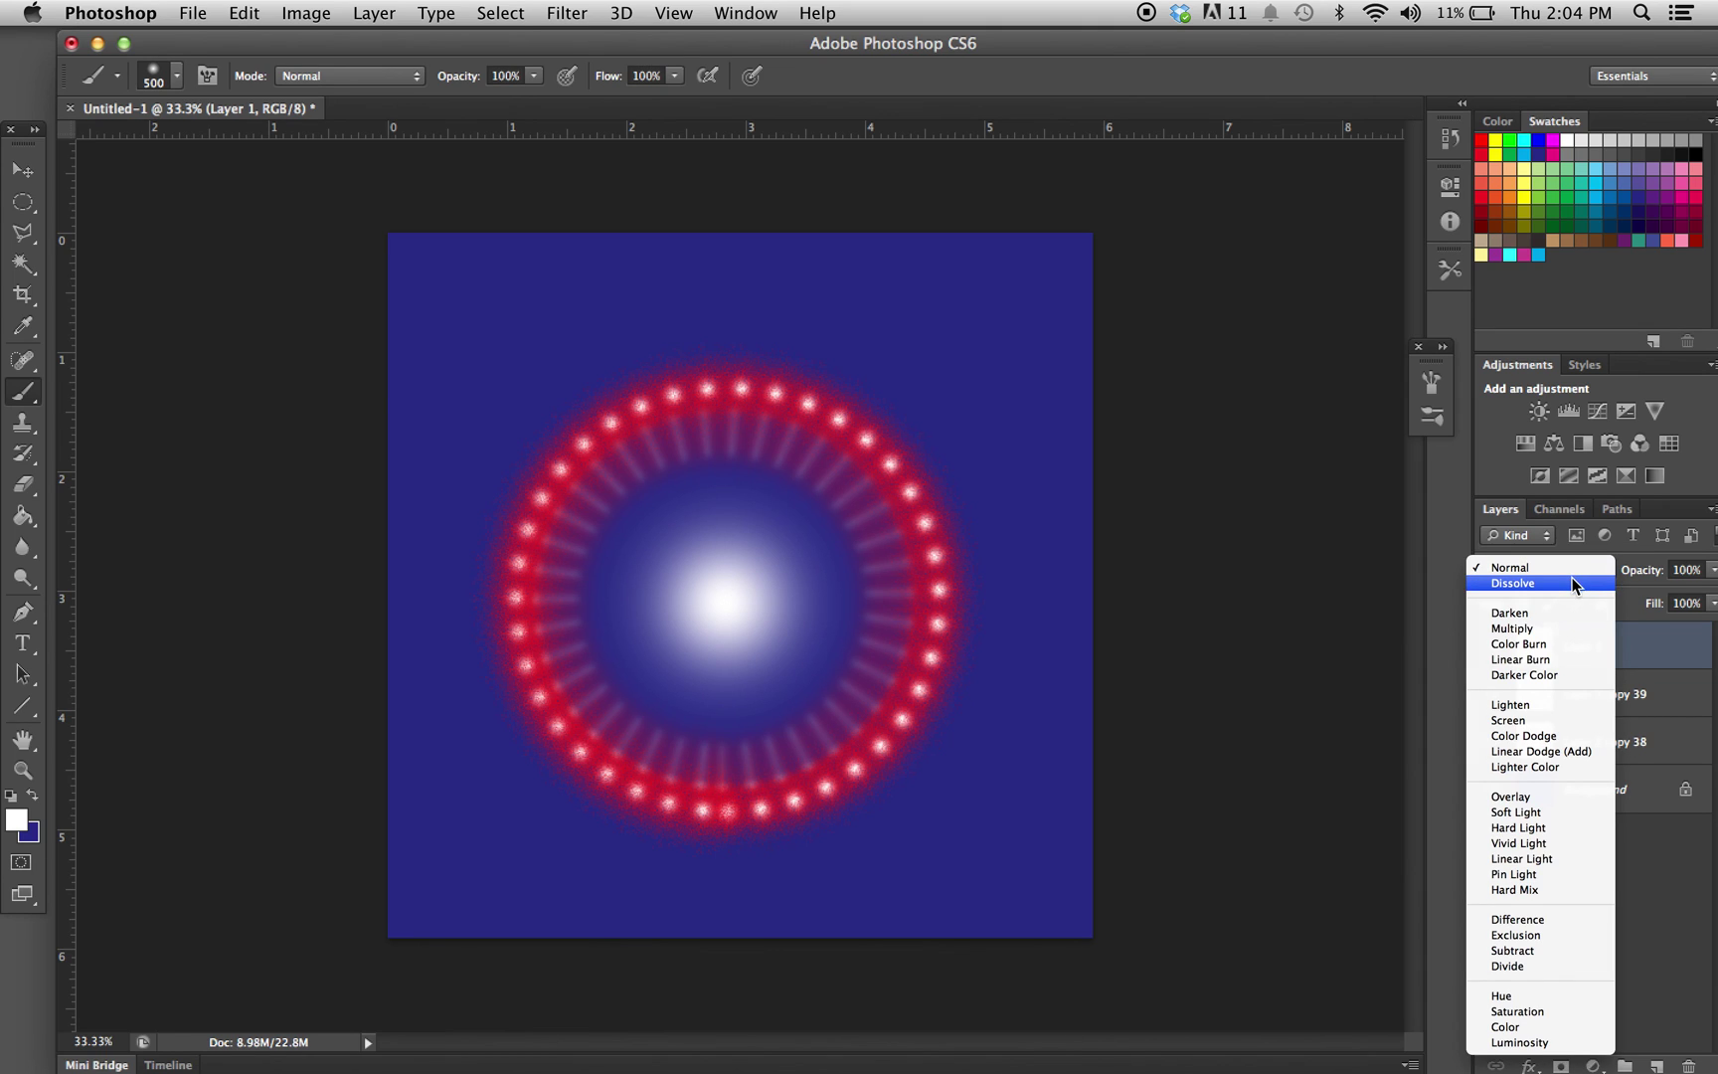
# Set Layer 1's blend mode to Dissolve and merge it with the layers down to Layer 2 copy 38
pyautogui.click(1572, 582)
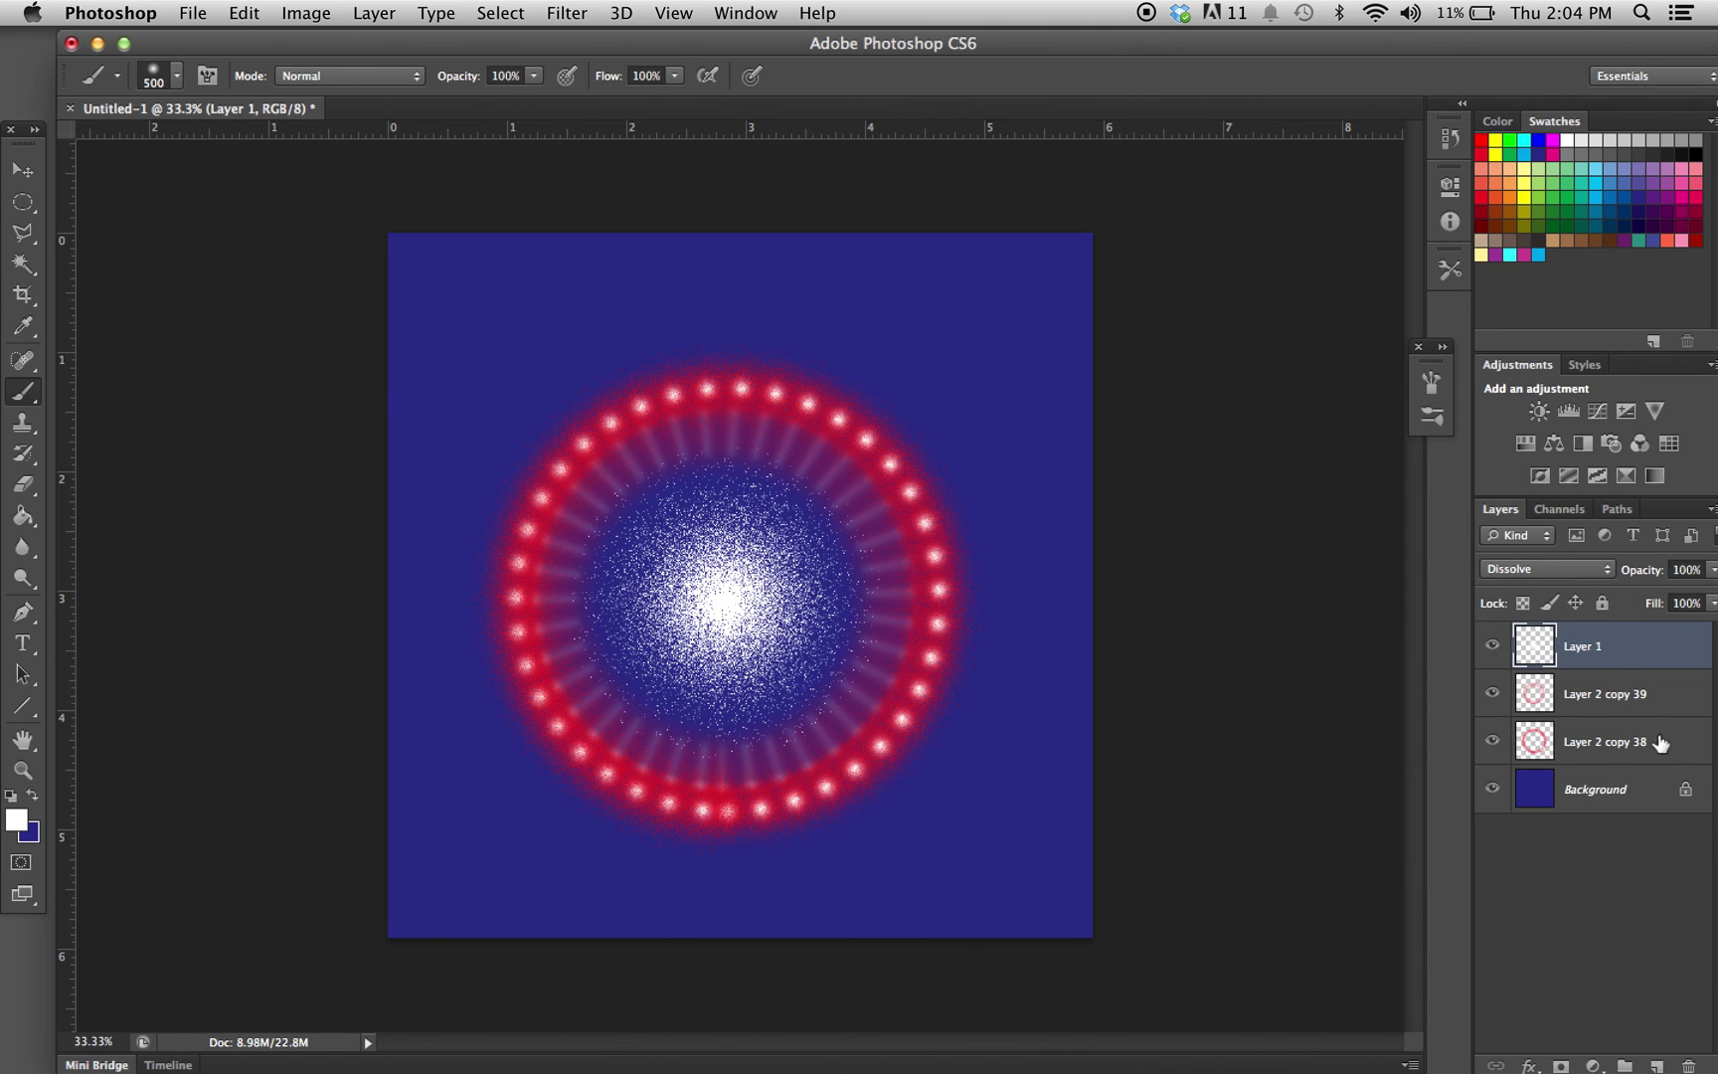
pyautogui.keyDown('shift'); pyautogui.click(1660, 741); pyautogui.keyUp('shift')
pyautogui.rightClick(1626, 742)
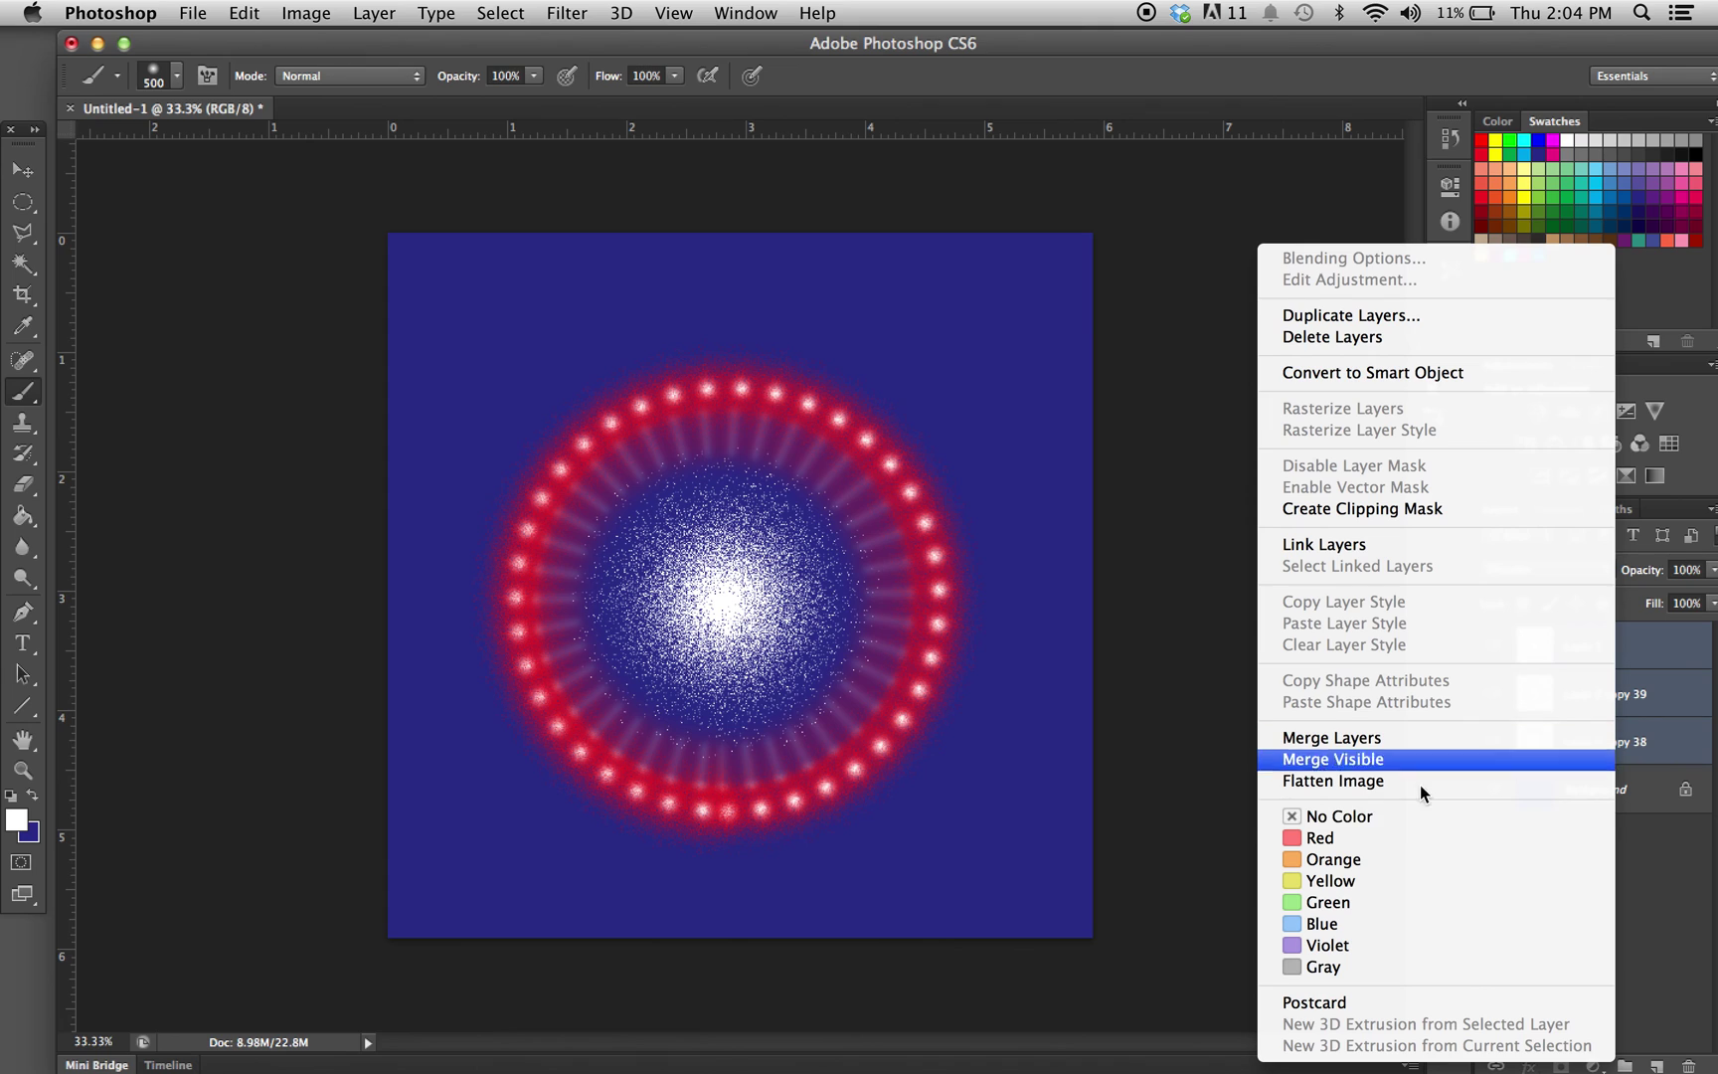
pyautogui.click(1316, 740)
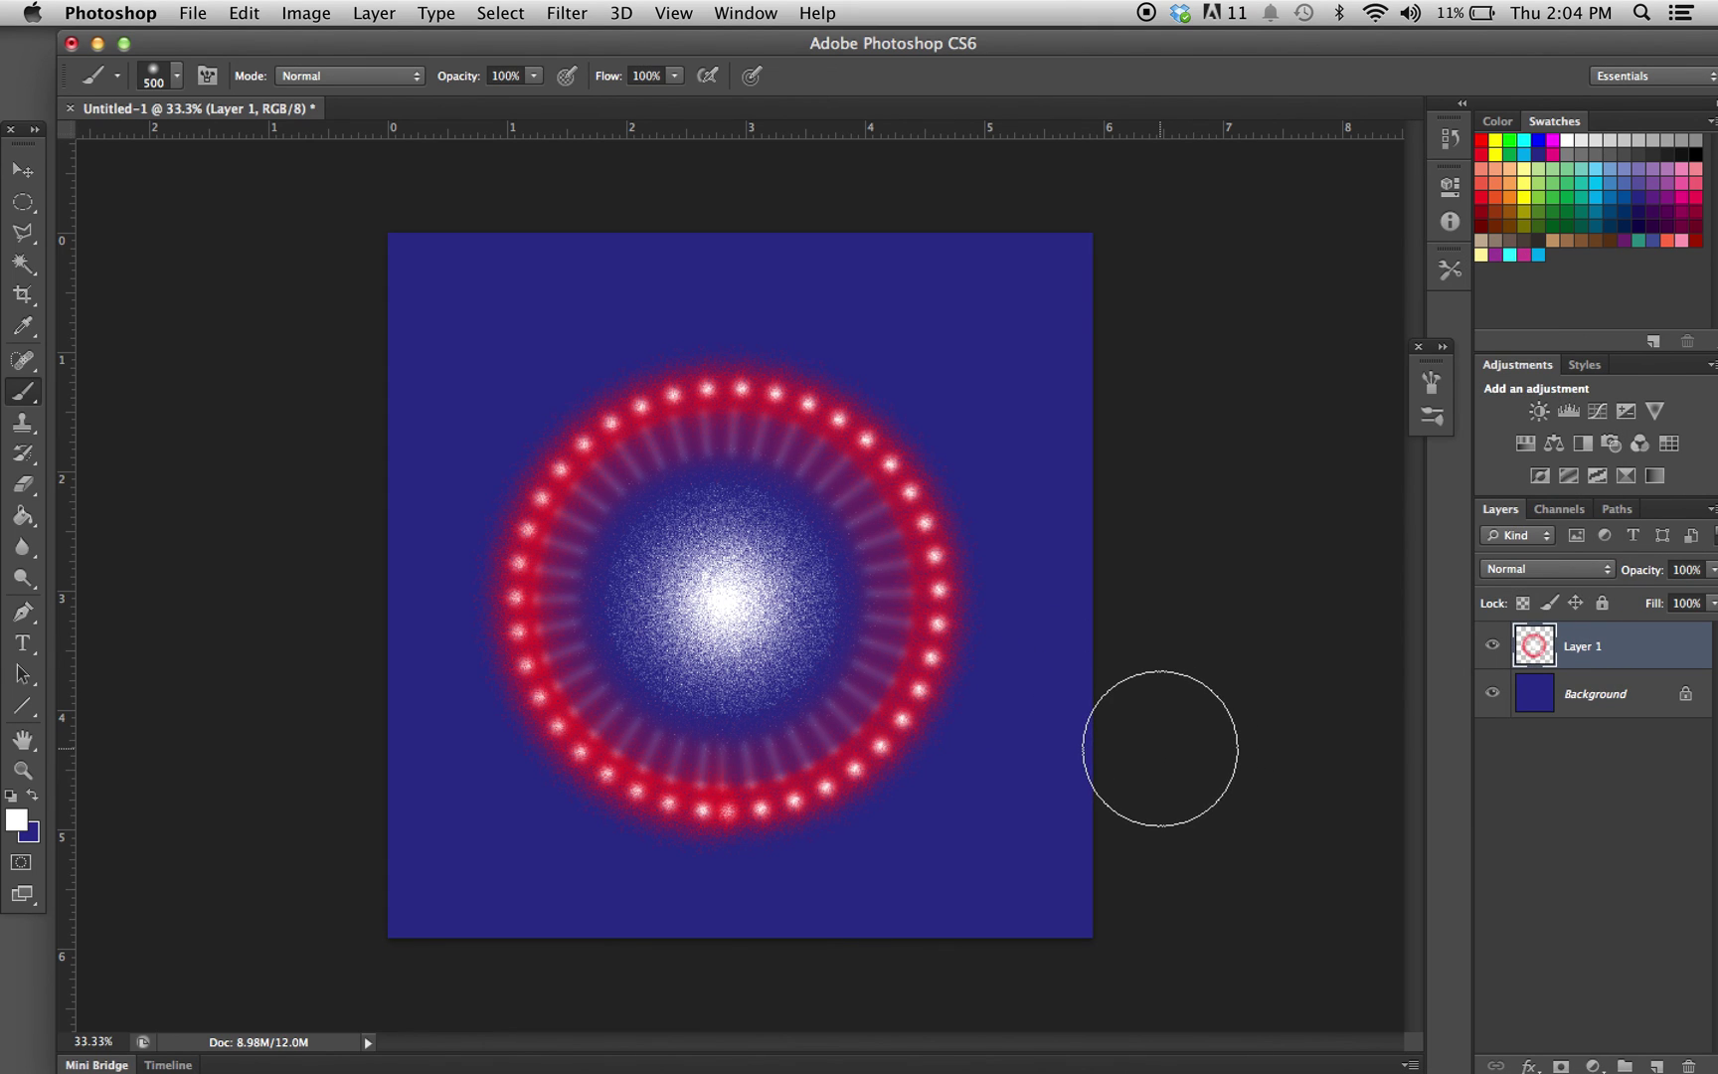